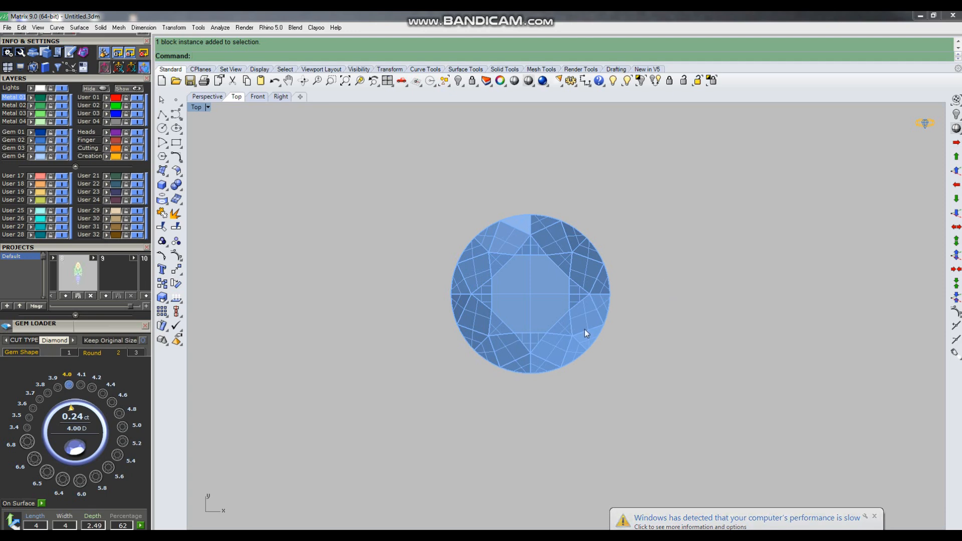
# Select the round diamond and choose the 4.4 mm size for it in the gem loader
pyautogui.click(552, 278)
pyautogui.click(579, 203)
pyautogui.click(533, 266)
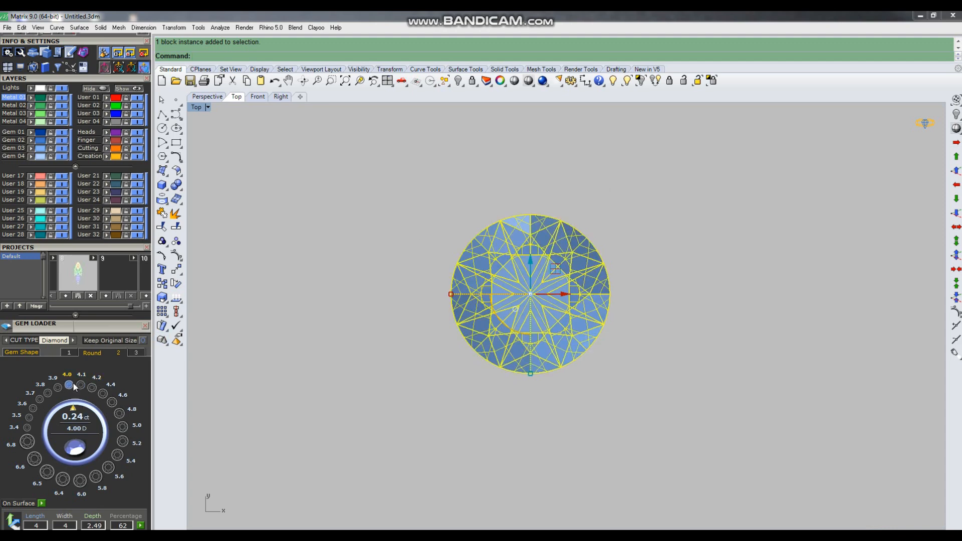
pyautogui.click(103, 394)
pyautogui.click(608, 371)
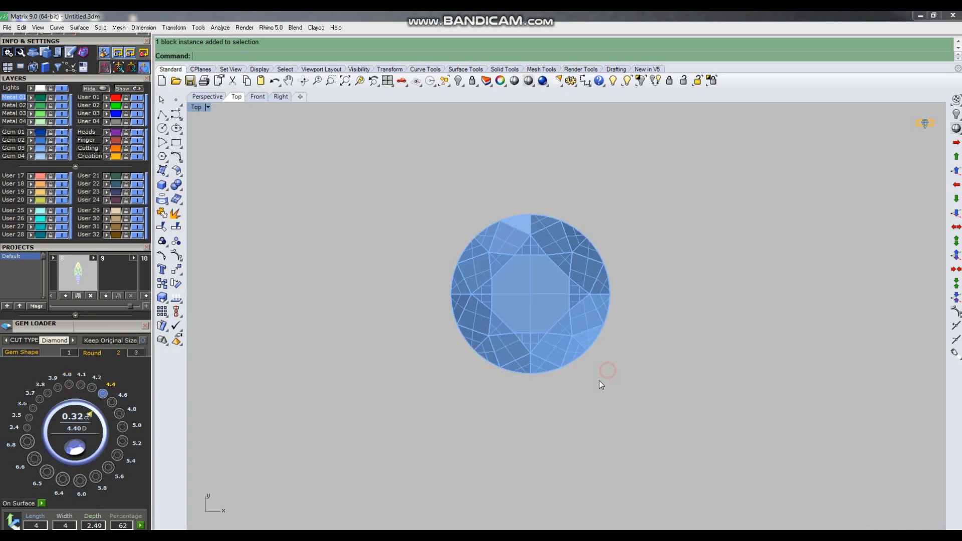
pyautogui.scroll(-2, 552, 326)
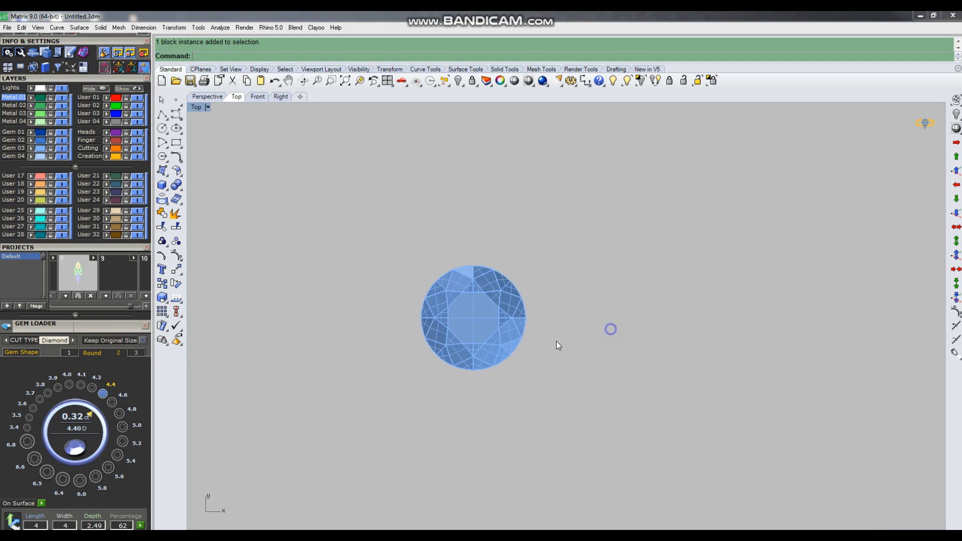
# Place a point beside the diamond and draw a short horizontal line extending equally to both sides of it
pyautogui.write('point')
pyautogui.press('Return')
pyautogui.write('l')
pyautogui.press('Return')
pyautogui.click(612, 312)
pyautogui.write('b')
pyautogui.press('Return')
pyautogui.press('Return')
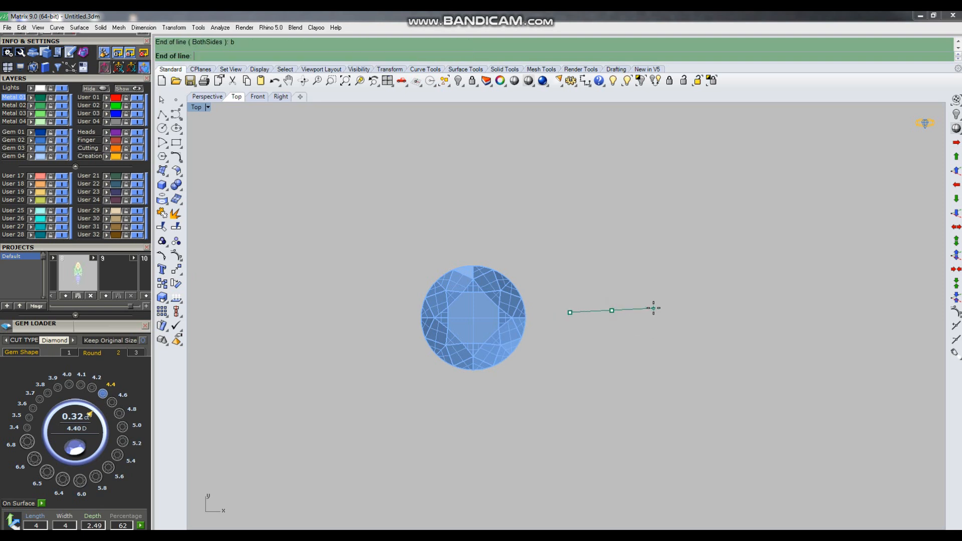
pyautogui.write('.4')
pyautogui.press('Return')
pyautogui.click(660, 309)
pyautogui.press('Return')
# Draw a line about 1 mm long straight up from the point on the horizontal line
pyautogui.scroll(4, 624, 310)
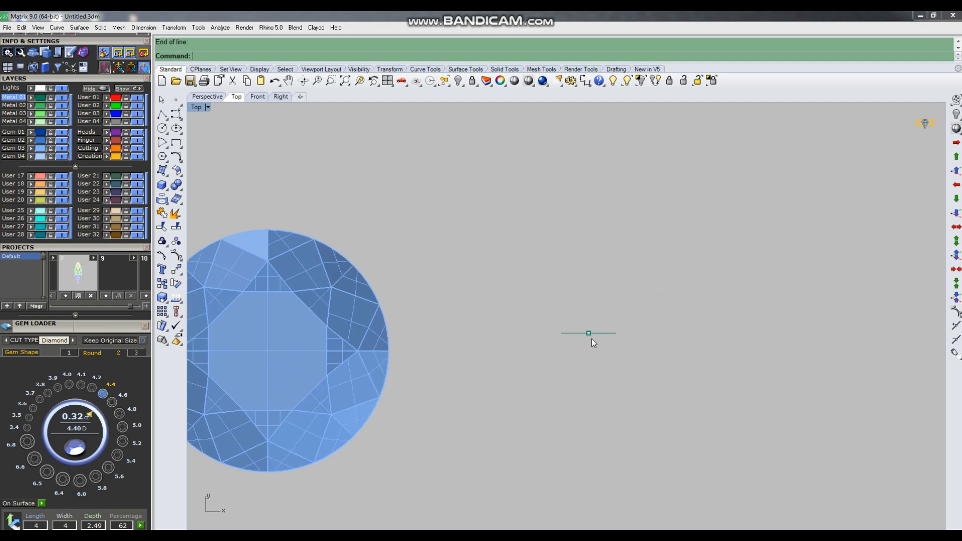
pyautogui.click(589, 333)
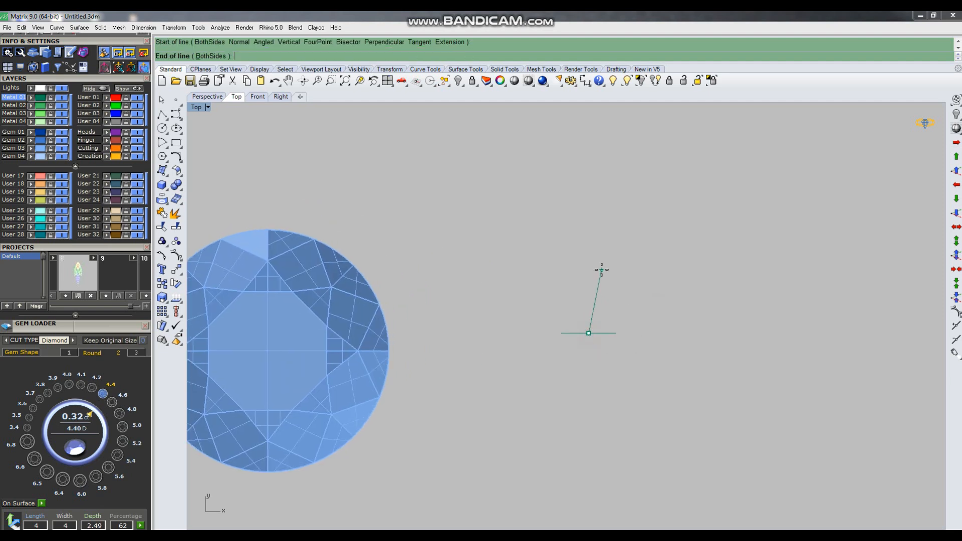
pyautogui.click(590, 215)
pyautogui.moveTo(622, 282); pyautogui.dragTo(617, 299, button='right')
# Draw a horizontal line extending 0.35 mm to both sides of the vertical line's upper end
pyautogui.press('Return')
pyautogui.click(572, 298)
pyautogui.write('b')
pyautogui.press('Return')
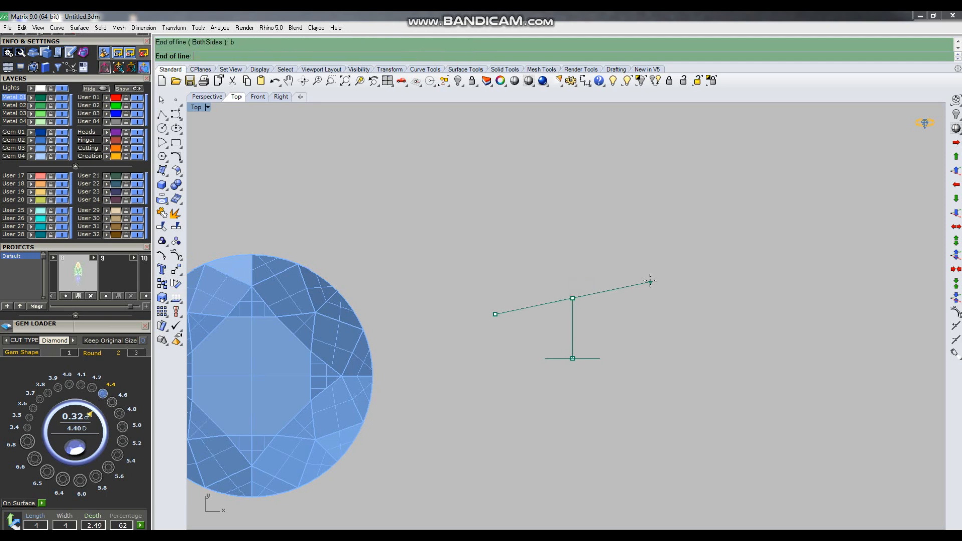
pyautogui.write('.35')
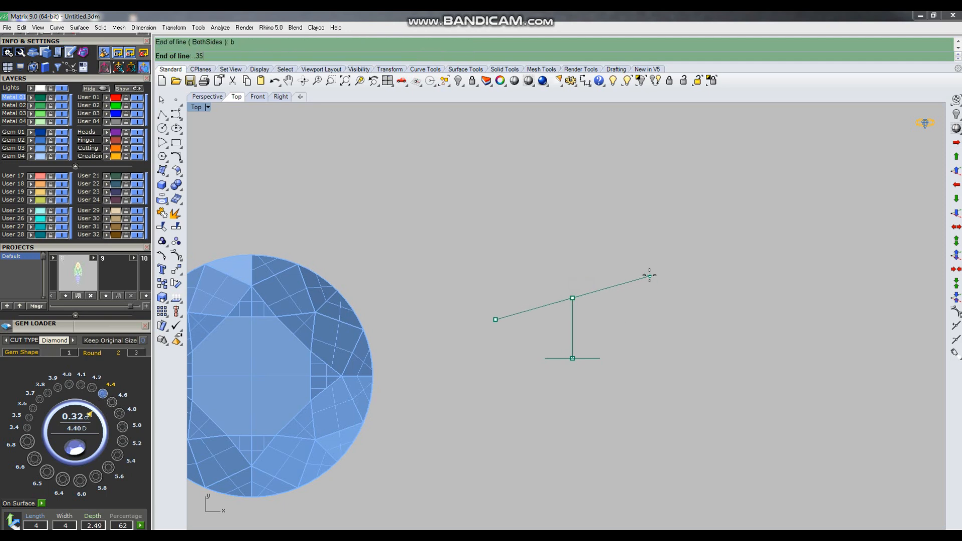
pyautogui.press('Return')
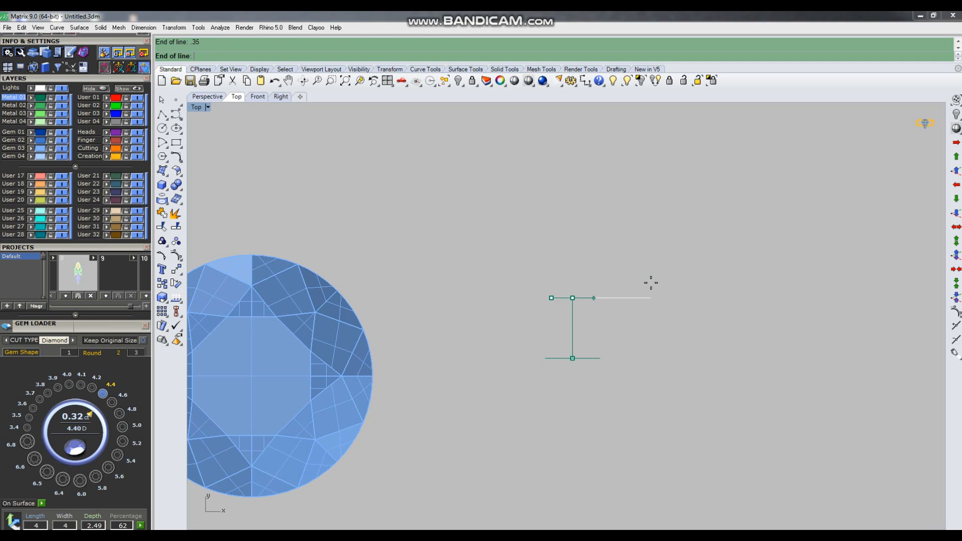
pyautogui.click(688, 290)
pyautogui.press('Return')
# Connect the matching ends of the two horizontal lines with slanted lines to form a trapezoid
pyautogui.click(593, 298)
pyautogui.click(608, 360)
pyautogui.hotkey('ctrl', 'z')
pyautogui.press('Return')
pyautogui.click(594, 298)
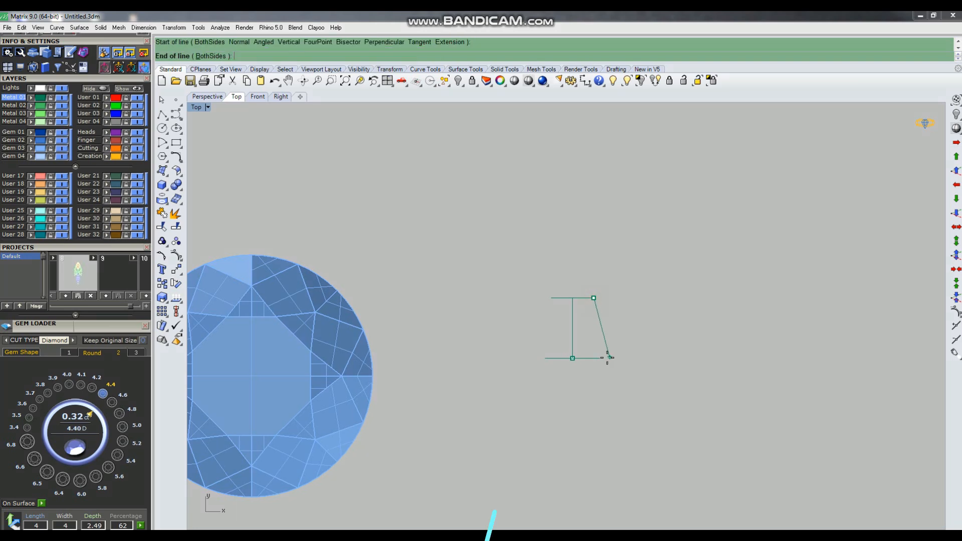
pyautogui.click(599, 358)
pyautogui.click(547, 300)
pyautogui.click(545, 358)
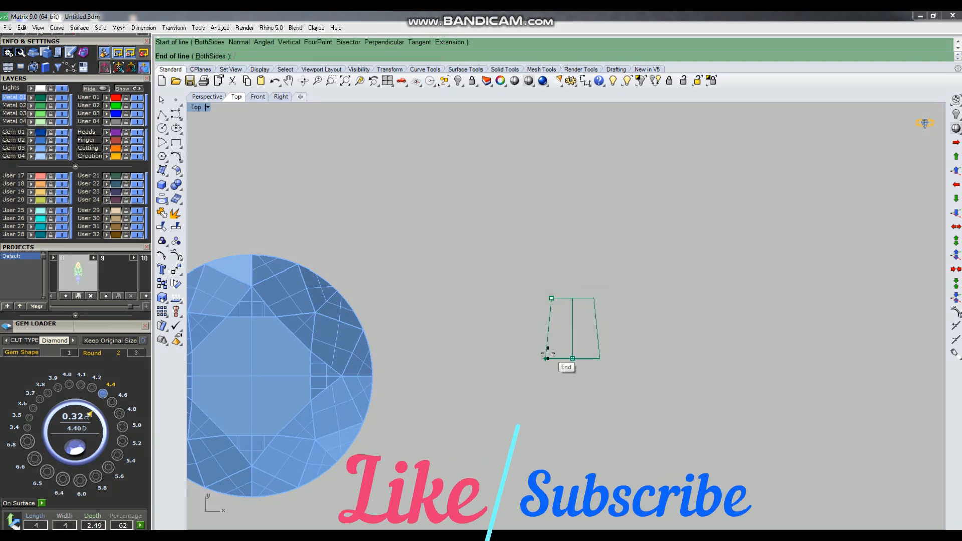
# Join the trapezoid's four edge lines into one closed profile curve
pyautogui.moveTo(578, 363); pyautogui.dragTo(520, 380)
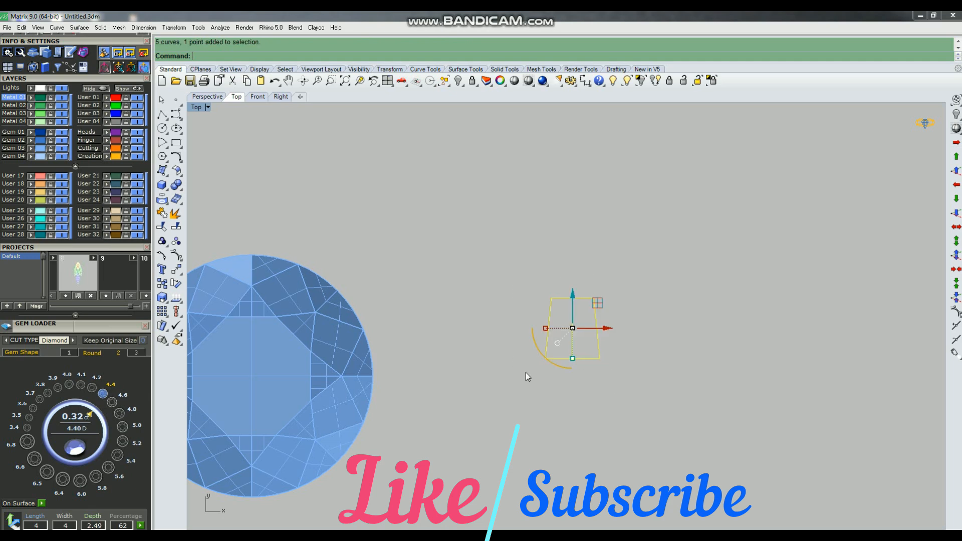
pyautogui.hotkey('ctrl', 'j')
pyautogui.click(606, 282)
pyautogui.click(574, 332)
pyautogui.click(642, 324)
pyautogui.scroll(-2, 569, 354)
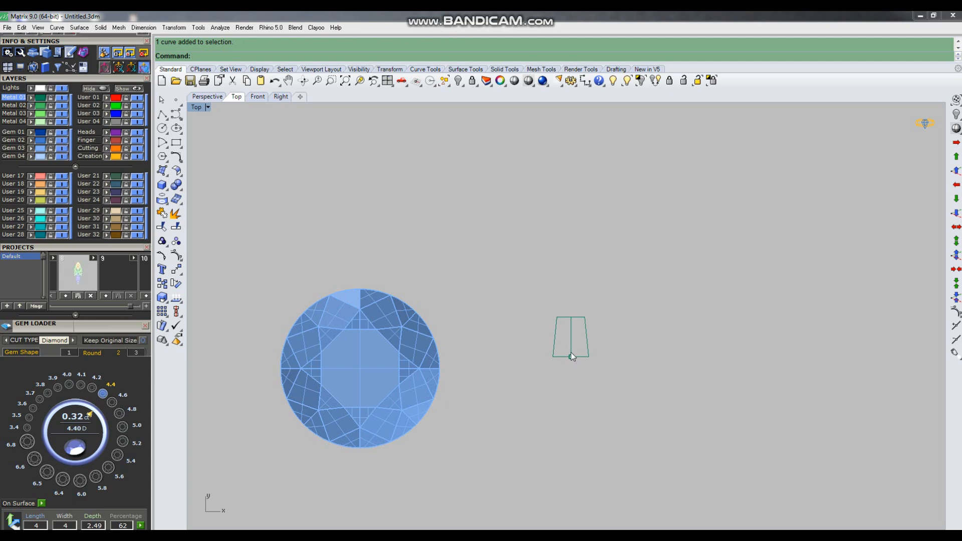
# Draw a 5 mm vertical line upward from the origin in the Front view
pyautogui.hotkey('ctrl', 'F3')
pyautogui.moveTo(612, 334); pyautogui.dragTo(566, 363, button='right')
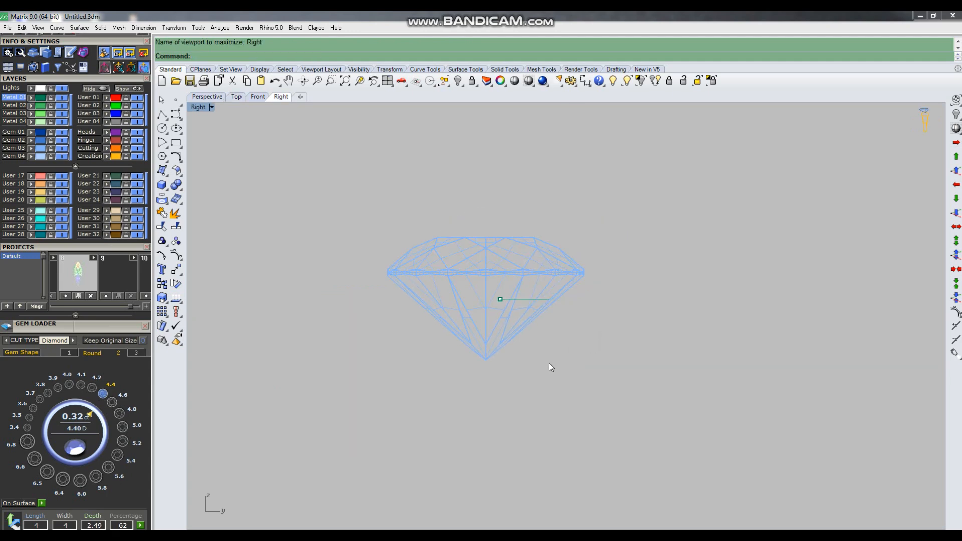
pyautogui.hotkey('ctrl', 'F2')
pyautogui.write('line')
pyautogui.press('Return')
pyautogui.write('0')
pyautogui.press('Return')
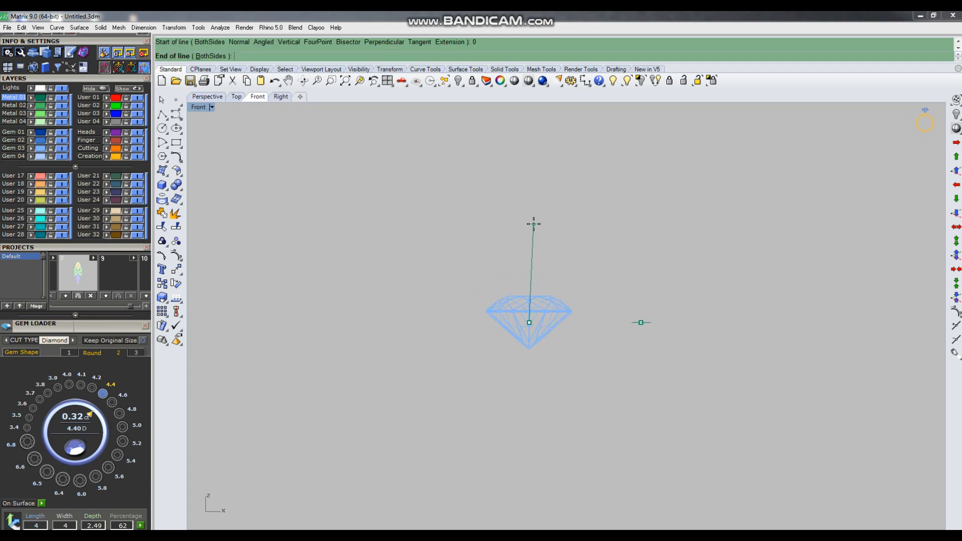
pyautogui.click(534, 224)
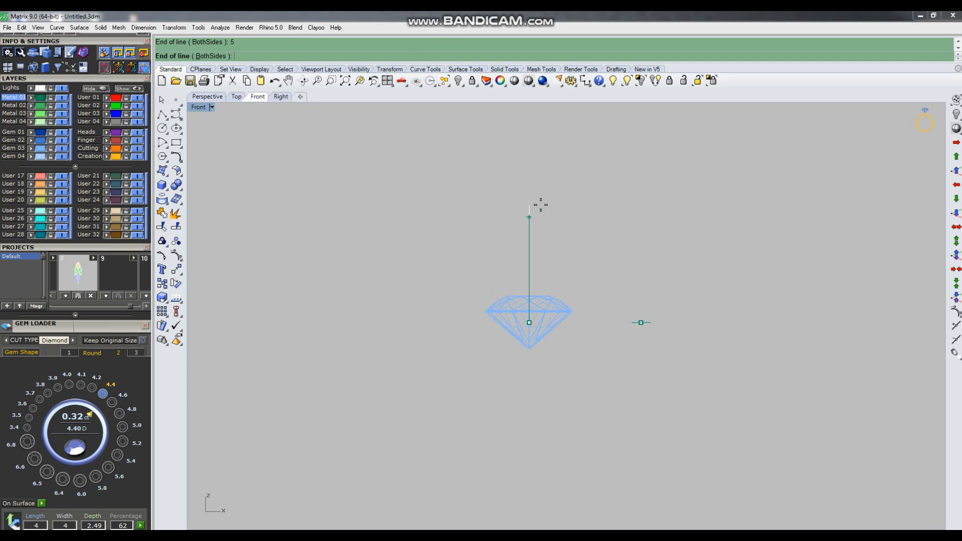
# Move the vertical line down so its upper end meets the top of the diamond and it extends below the gem's tip
pyautogui.moveTo(567, 212); pyautogui.dragTo(519, 260)
pyautogui.moveTo(581, 272); pyautogui.dragTo(582, 285, button='right')
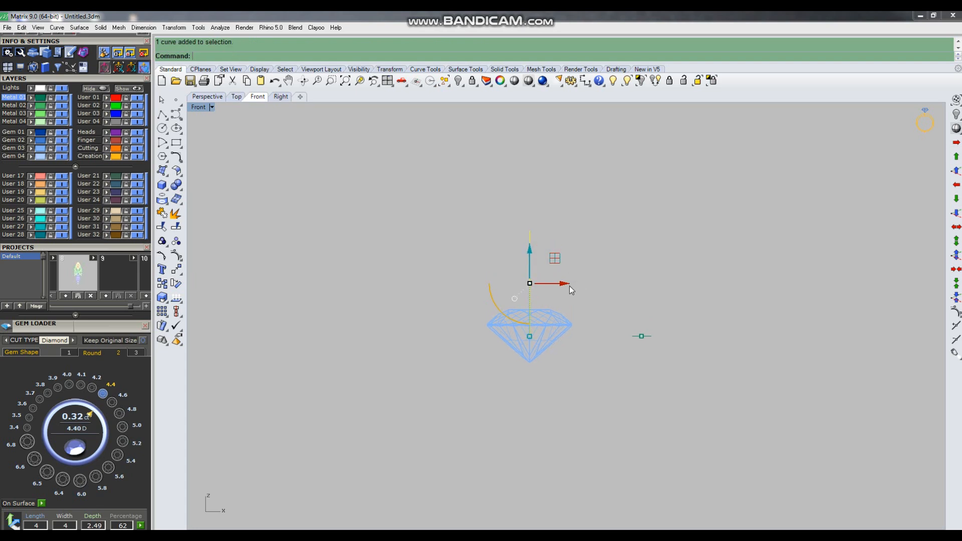
pyautogui.moveTo(531, 250); pyautogui.dragTo(528, 344)
pyautogui.click(586, 292)
pyautogui.click(530, 384)
pyautogui.scroll(4, 540, 325)
pyautogui.click(634, 298)
pyautogui.scroll(4, 481, 301)
pyautogui.scroll(-4, 574, 308)
pyautogui.hotkey('ctrl', 'F4')
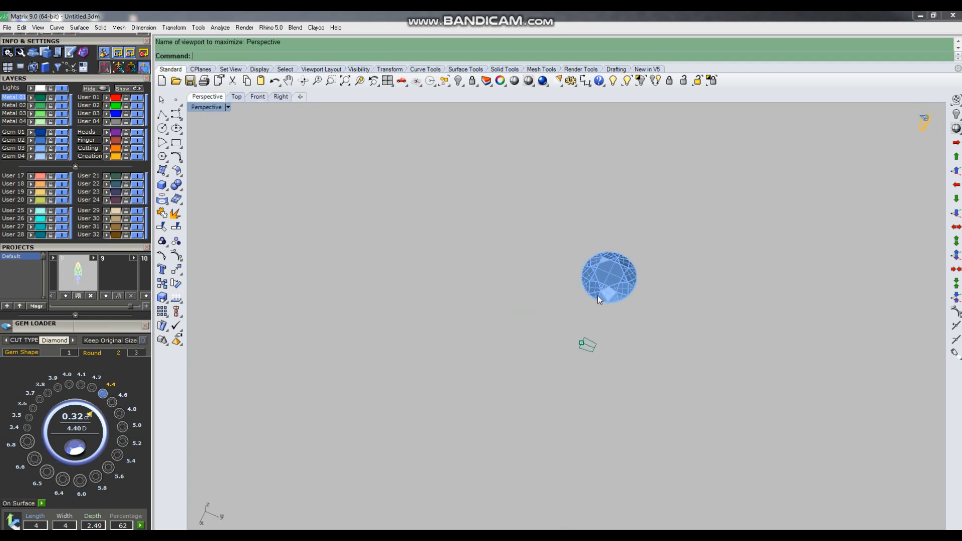
# Move the trapezoid profile to the lower end of the vertical line and delete the leftover construction geometry beside it
pyautogui.moveTo(615, 335); pyautogui.dragTo(618, 357, button='right')
pyautogui.scroll(2, 603, 329)
pyautogui.click(601, 319)
pyautogui.scroll(2, 601, 322)
pyautogui.scroll(2, 600, 321)
pyautogui.write('m')
pyautogui.press('Return')
pyautogui.click(578, 322)
pyautogui.scroll(-4, 644, 391)
pyautogui.click(578, 229)
pyautogui.moveTo(637, 311); pyautogui.dragTo(532, 356)
pyautogui.press('Delete')
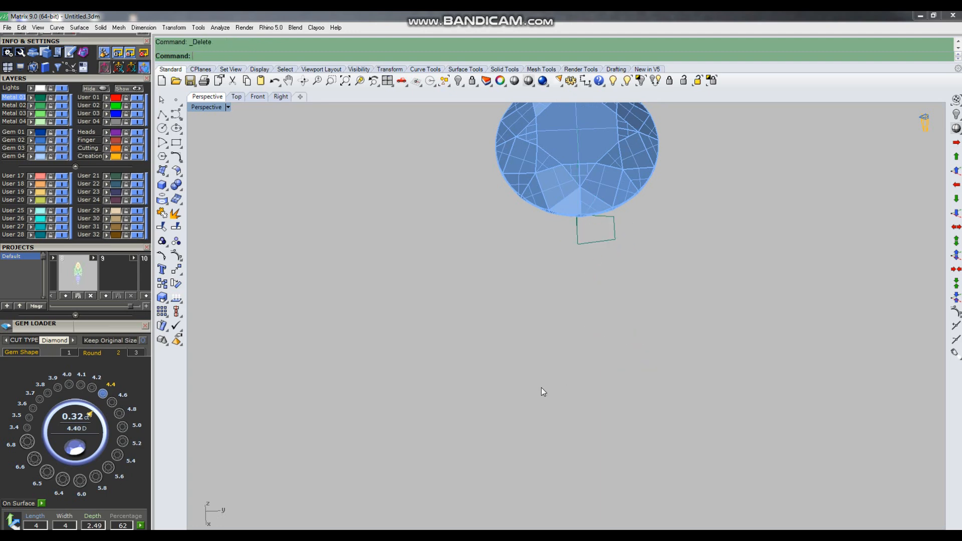
# Copy the trapezoid profile from the vertical line's lower end to its upper end
pyautogui.moveTo(542, 376); pyautogui.dragTo(581, 345, button='right')
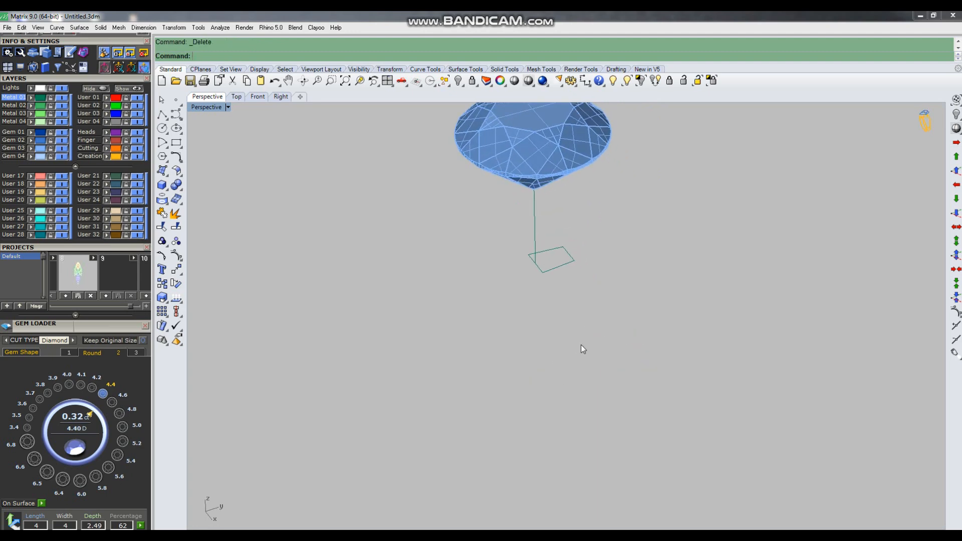
pyautogui.click(557, 247)
pyautogui.click(598, 297)
pyautogui.scroll(-6, 480, 369)
pyautogui.moveTo(543, 366); pyautogui.dragTo(533, 328, button='right')
pyautogui.scroll(2, 528, 313)
pyautogui.scroll(2, 528, 313)
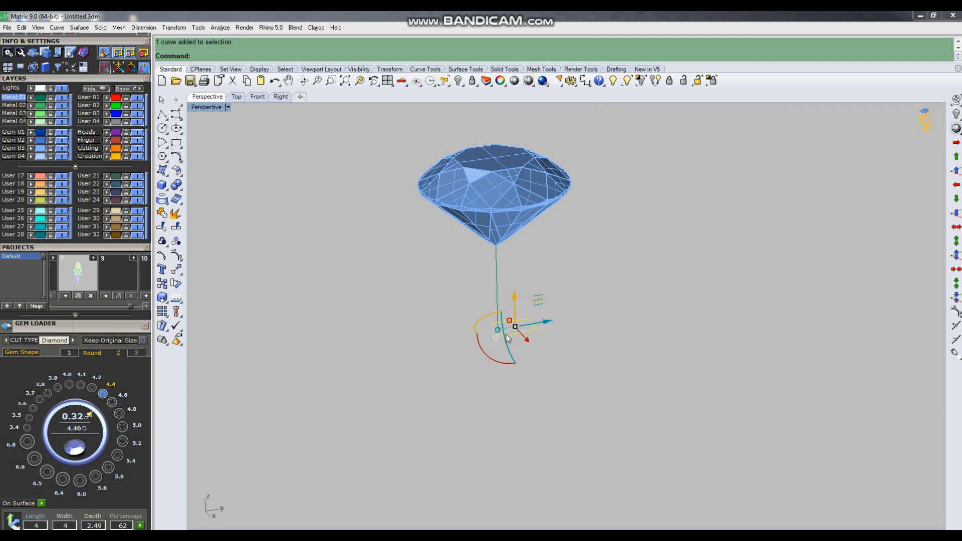
pyautogui.press('c')
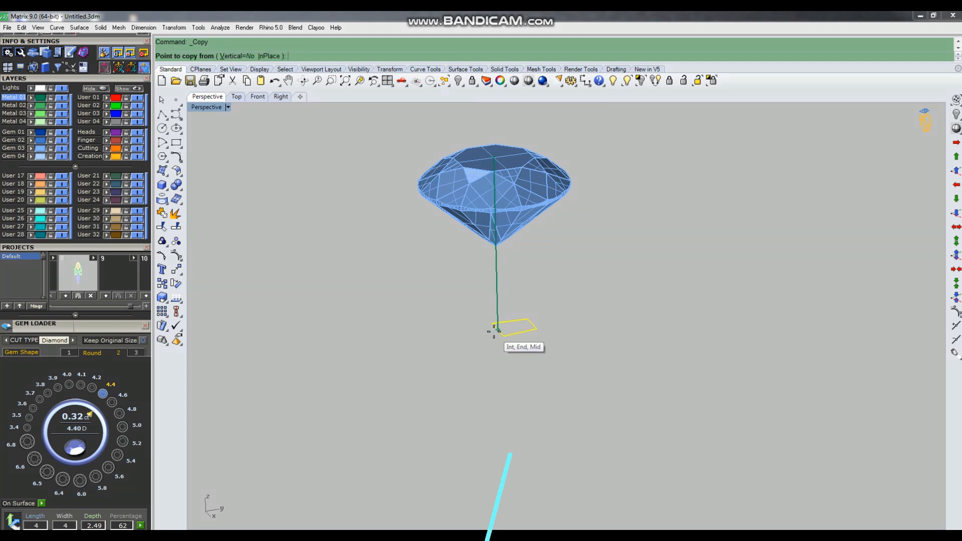
pyautogui.click(498, 330)
pyautogui.click(496, 156)
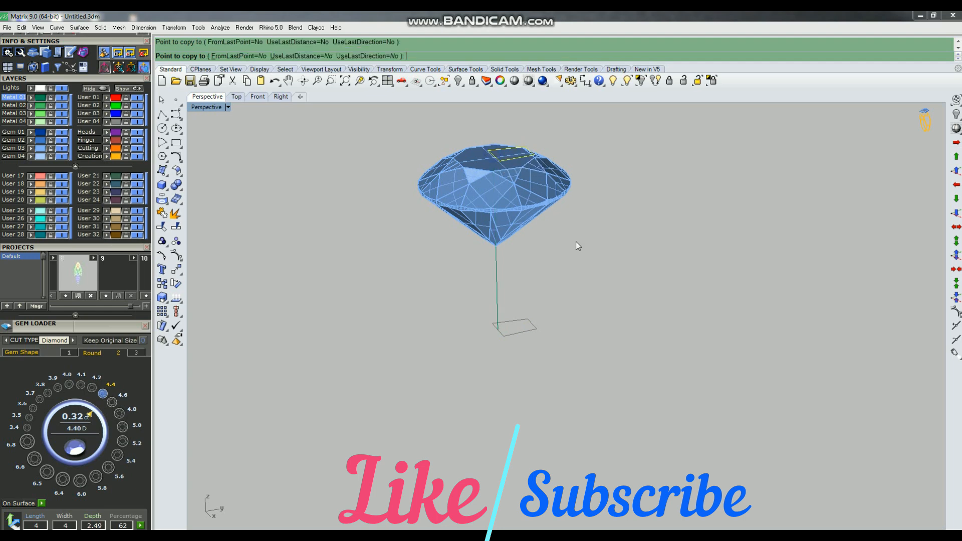
pyautogui.rightClick(575, 242)
pyautogui.moveTo(575, 242); pyautogui.dragTo(548, 292, button='right')
# Measure the depth of the trapezoid profile between its two parallel edges
pyautogui.scroll(-2, 576, 343)
pyautogui.click(576, 342)
pyautogui.scroll(5, 558, 219)
pyautogui.write('d')
pyautogui.press('Return')
pyautogui.click(503, 382)
pyautogui.click(557, 372)
pyautogui.scroll(-3, 601, 371)
pyautogui.scroll(3, 567, 238)
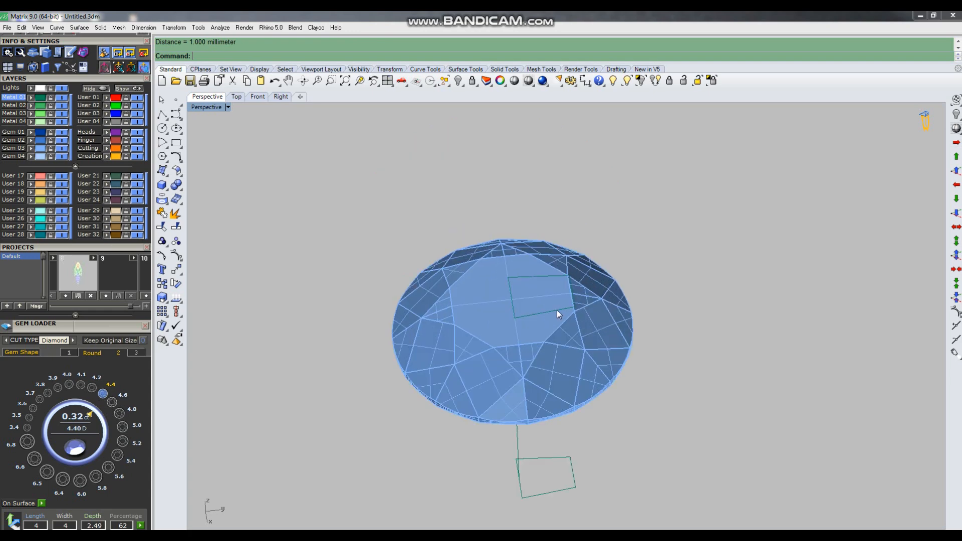
# Try scaling the upper profile's depth in one direction to 0.8 mm from the midpoint of its inner edge
pyautogui.click(557, 309)
pyautogui.click(557, 309)
pyautogui.write('s1')
pyautogui.press('Return')
pyautogui.click(512, 297)
pyautogui.click(572, 290)
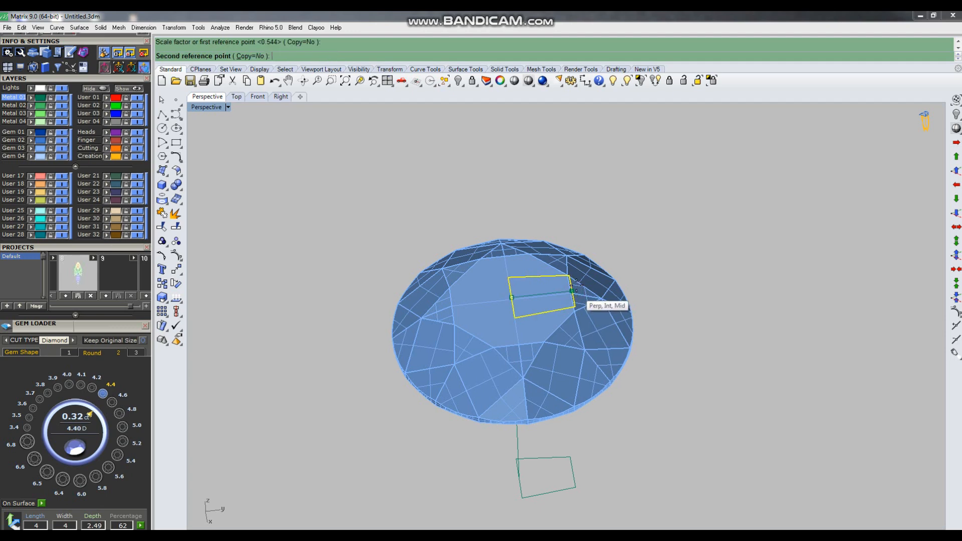
pyautogui.write('8')
pyautogui.press('Return')
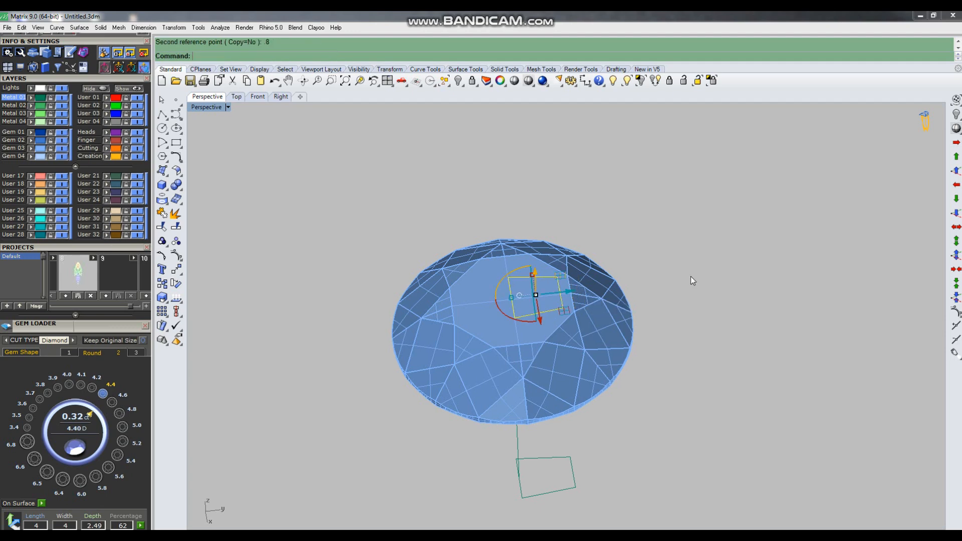
pyautogui.moveTo(549, 241); pyautogui.dragTo(602, 335, button='right')
pyautogui.hotkey('ctrl', 'z')
# Scale the upper profile in one direction to a depth of 0.9 mm from the midpoint of its inner edge
pyautogui.rightClick(527, 285)
pyautogui.click(528, 286)
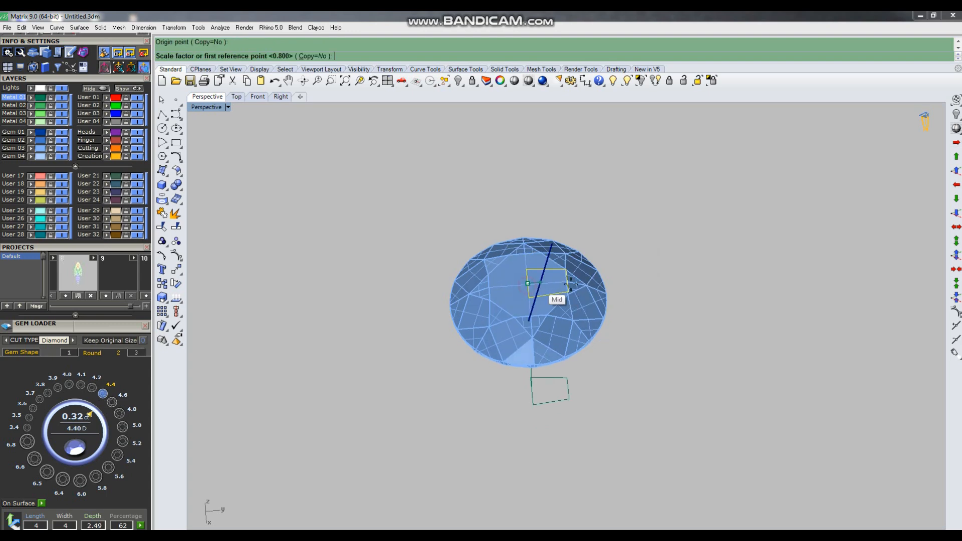
pyautogui.scroll(3, 566, 278)
pyautogui.click(566, 277)
pyautogui.write('.9')
pyautogui.press('Return')
# Sweep the lower and upper trapezoid profiles along the vertical line to build the tapered prong
pyautogui.moveTo(527, 354); pyautogui.dragTo(533, 308, button='right')
pyautogui.moveTo(526, 365); pyautogui.dragTo(418, 395)
pyautogui.moveTo(540, 367); pyautogui.dragTo(562, 381, button='right')
pyautogui.write('s1')
pyautogui.press('Return')
pyautogui.moveTo(524, 422); pyautogui.dragTo(497, 453)
pyautogui.moveTo(434, 221); pyautogui.dragTo(560, 282)
pyautogui.press('Return')
pyautogui.press('Return')
pyautogui.click(518, 430)
pyautogui.click(506, 261)
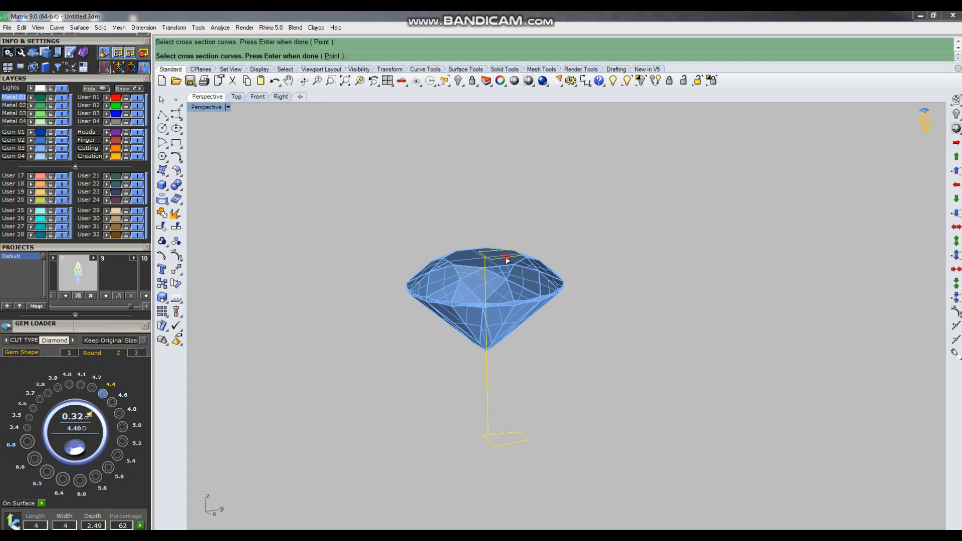
pyautogui.press('Return')
pyautogui.press('Return')
pyautogui.press('Return')
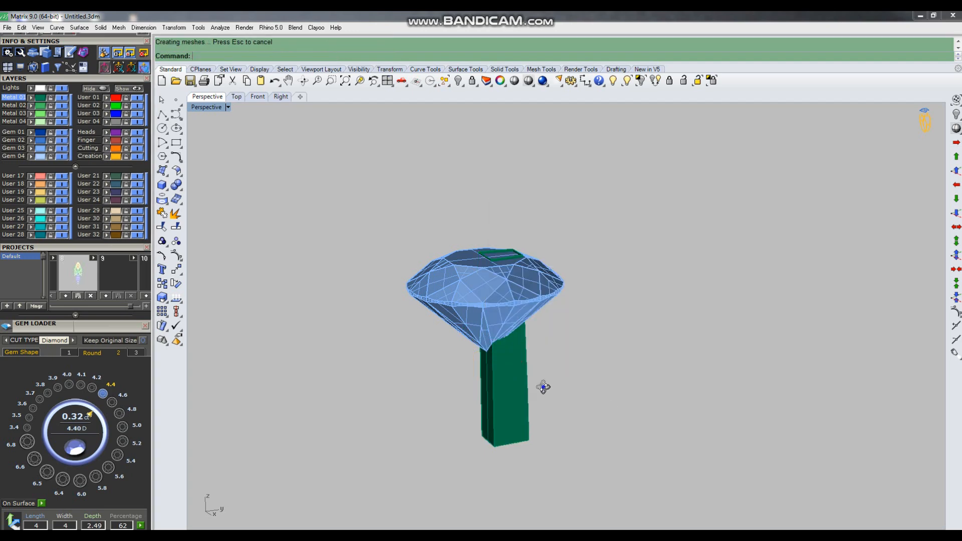
# Move the prong solid out beside the diamond and delete the profile and rail curves left behind
pyautogui.click(500, 390)
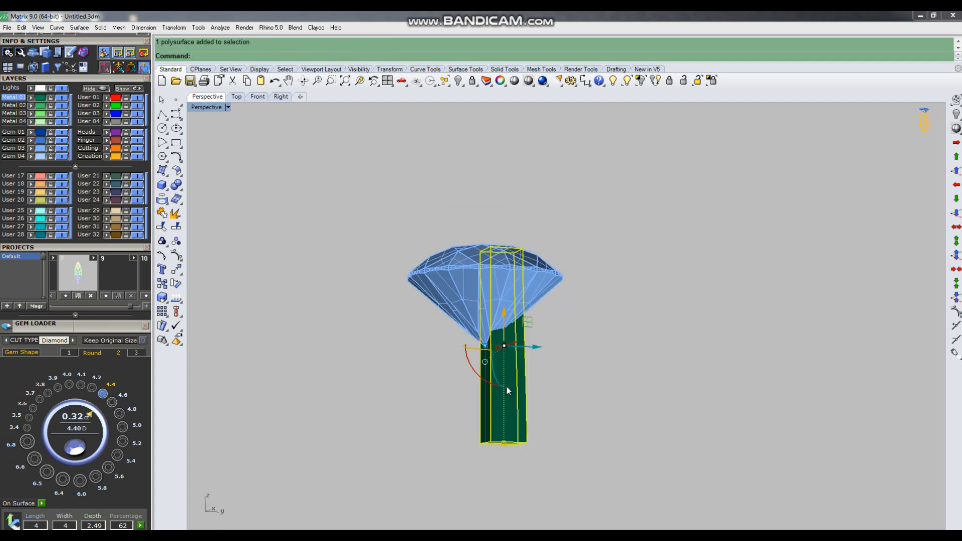
pyautogui.moveTo(606, 351); pyautogui.dragTo(565, 399, button='right')
pyautogui.click(564, 398)
pyautogui.click(524, 386)
pyautogui.moveTo(541, 341); pyautogui.dragTo(641, 342)
pyautogui.moveTo(536, 369); pyautogui.dragTo(444, 426)
pyautogui.press('Delete')
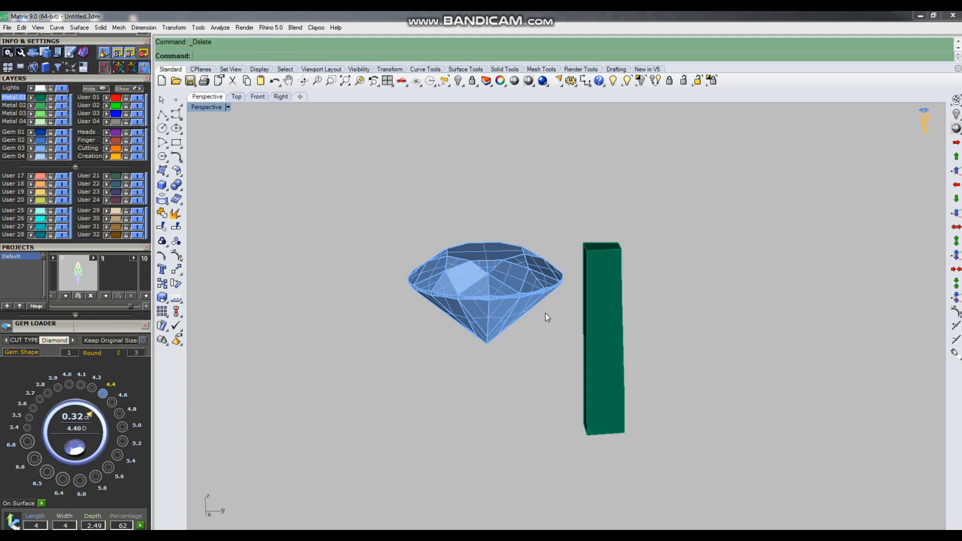
# Switch the Right view to shaded display and move the prong up against the diamond's girdle
pyautogui.hotkey('ctrl', 'F2')
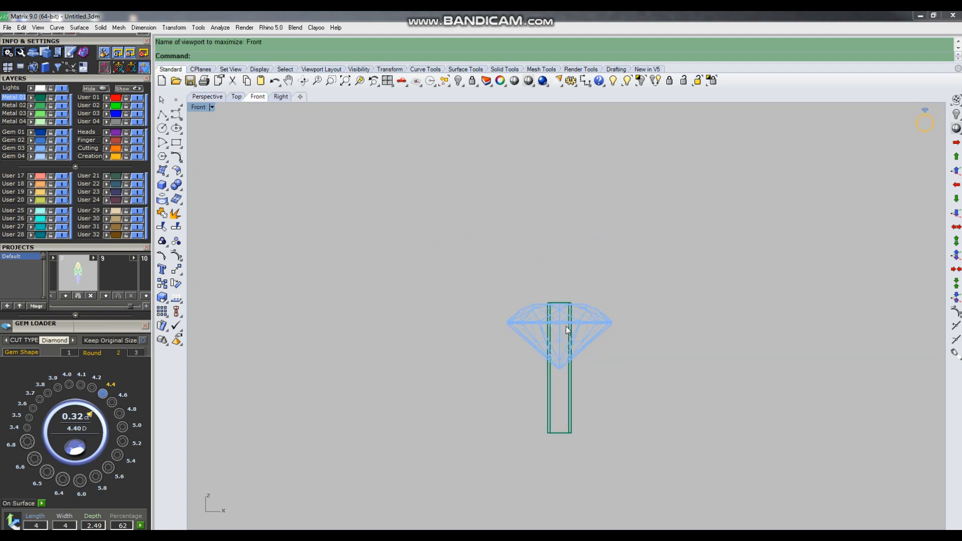
pyautogui.hotkey('ctrl', 'F3')
pyautogui.scroll(-3, 504, 280)
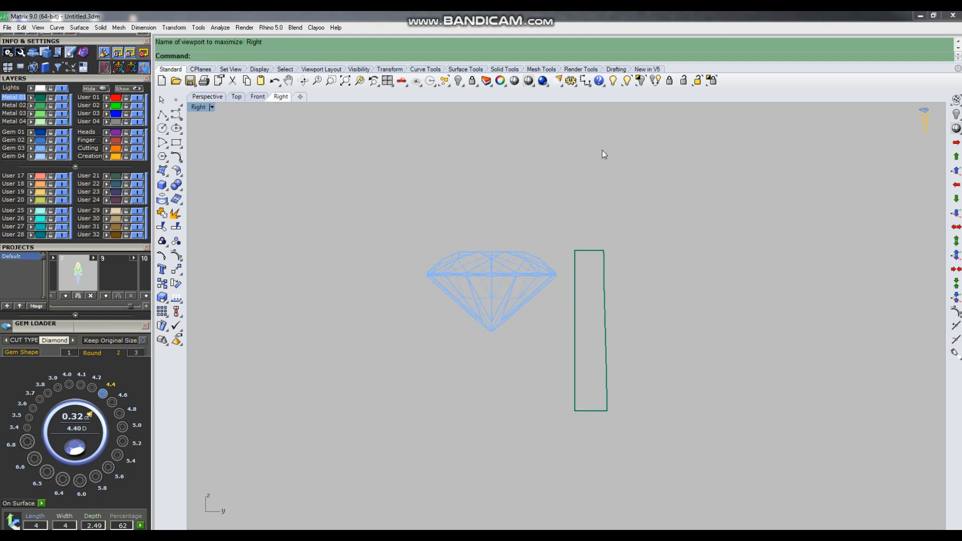
pyautogui.click(529, 81)
pyautogui.click(596, 306)
pyautogui.scroll(1, 629, 336)
pyautogui.moveTo(618, 337); pyautogui.dragTo(593, 337)
# Draw a vertical centre line through the origin, extending equally above and below it
pyautogui.press('F5')
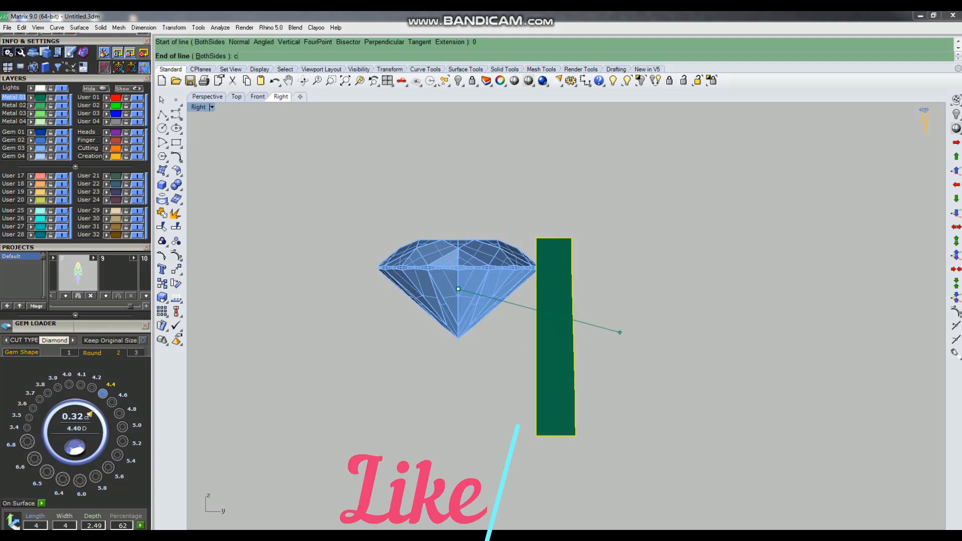
pyautogui.write('b')
pyautogui.press('Return')
pyautogui.click(464, 129)
# Tilt the prong in the Right view and slide it so it rests against the diamond's girdle with its lower end at the centre line
pyautogui.moveTo(535, 374); pyautogui.dragTo(516, 357)
pyautogui.moveTo(583, 354); pyautogui.dragTo(552, 344)
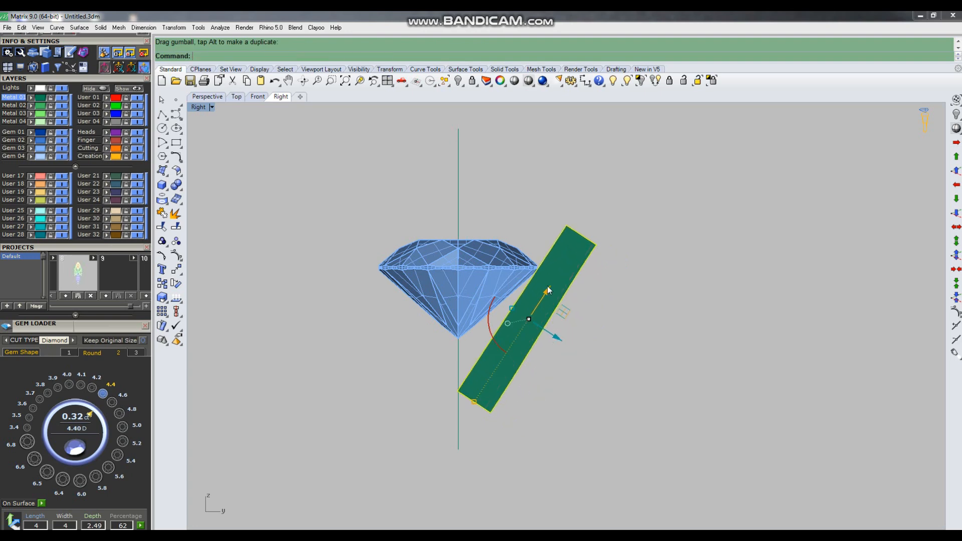
pyautogui.moveTo(548, 292); pyautogui.dragTo(541, 301)
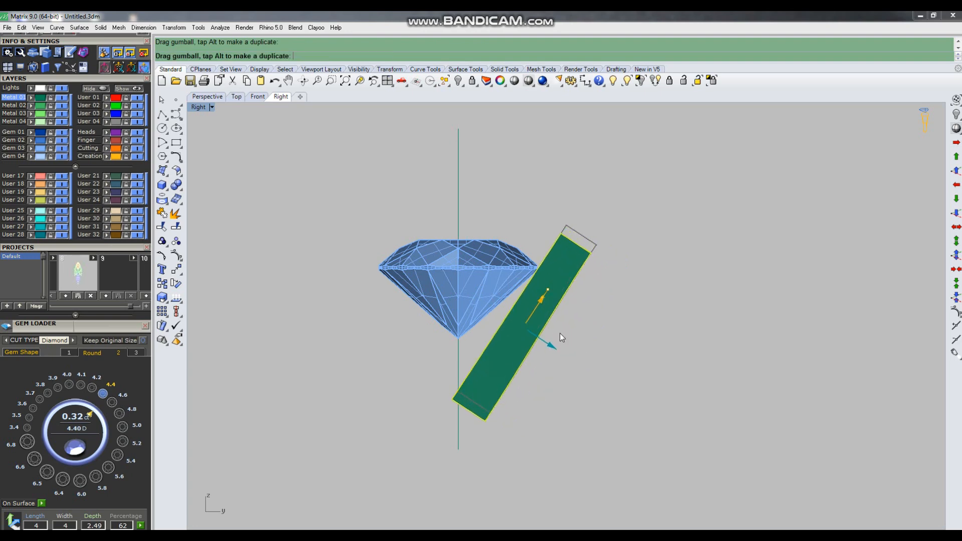
pyautogui.moveTo(547, 342); pyautogui.dragTo(546, 343)
pyautogui.click(584, 345)
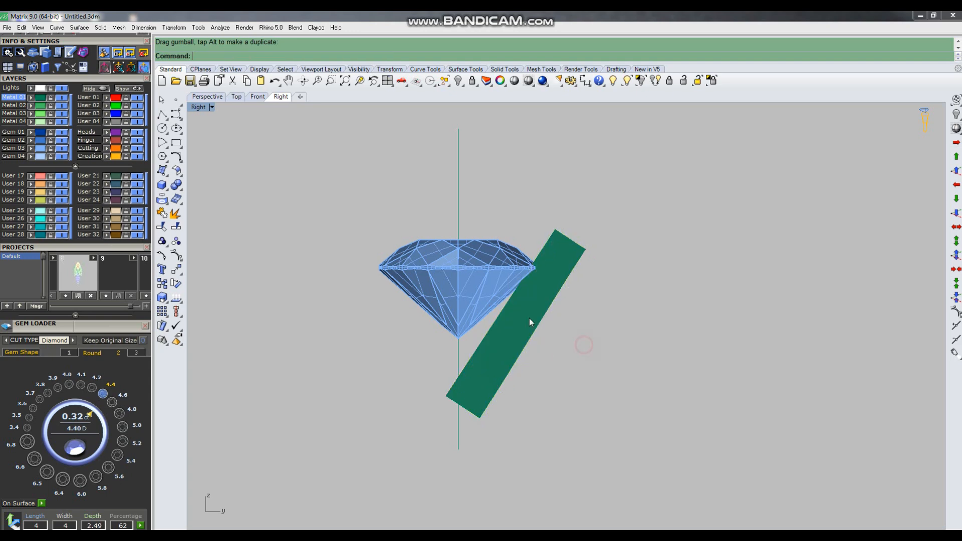
# Polar-array the prong about the origin with 5 items over a full 360 degrees
pyautogui.click(529, 319)
pyautogui.hotkey('ctrl', 'F4')
pyautogui.moveTo(558, 329); pyautogui.dragTo(562, 340, button='right')
pyautogui.write('ArrayPolar')
pyautogui.press('Return')
pyautogui.click(562, 333)
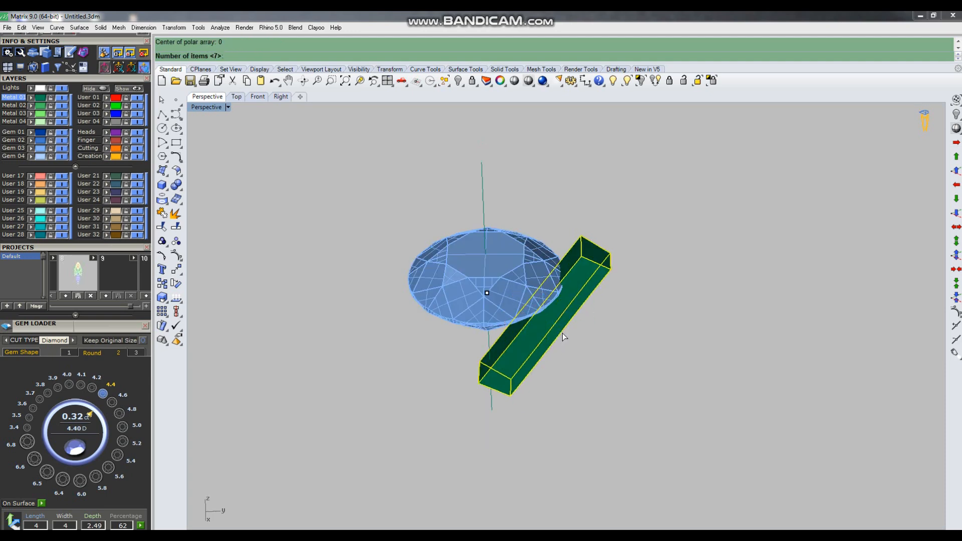
pyautogui.write('5')
pyautogui.press('Return')
pyautogui.press('Return')
pyautogui.press('Return')
# Inspect the arrayed prongs around the diamond from several angles and undo the polar array
pyautogui.moveTo(605, 344); pyautogui.dragTo(574, 320, button='right')
pyautogui.moveTo(552, 245); pyautogui.dragTo(539, 351, button='right')
pyautogui.moveTo(573, 284); pyautogui.dragTo(503, 343, button='right')
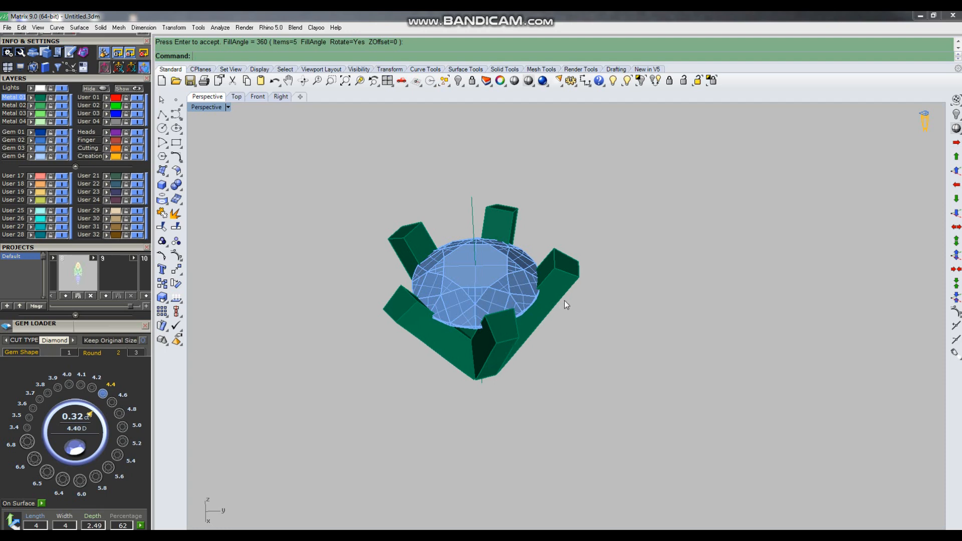
pyautogui.moveTo(567, 321)
pyautogui.mouseDown(button='right')
pyautogui.moveTo(555, 305)
pyautogui.moveTo(565, 322)
pyautogui.moveTo(554, 270)
pyautogui.moveTo(557, 309)
pyautogui.mouseUp(button='right')
pyautogui.hotkey('ctrl', 'z')
# Extract the prong's inner and outer faces as separate surfaces and delete the rest of the solid
pyautogui.hotkey('ctrl', 'e')
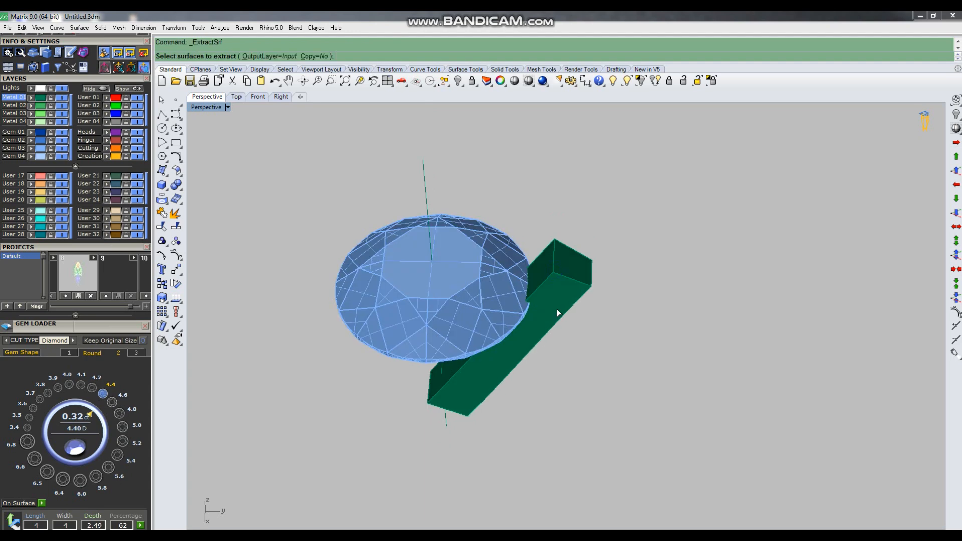
pyautogui.scroll(5, 543, 263)
pyautogui.click(539, 267)
pyautogui.moveTo(592, 346); pyautogui.dragTo(577, 224, button='right')
pyautogui.press('Return')
pyautogui.click(515, 312)
pyautogui.press('Delete')
# Rebuild the inner and outer prong surfaces and show the control points on both
pyautogui.moveTo(599, 127); pyautogui.dragTo(540, 185)
pyautogui.keyDown('shift'); pyautogui.moveTo(654, 199); pyautogui.dragTo(603, 232); pyautogui.keyUp('shift')
pyautogui.write('rb')
pyautogui.press('Return')
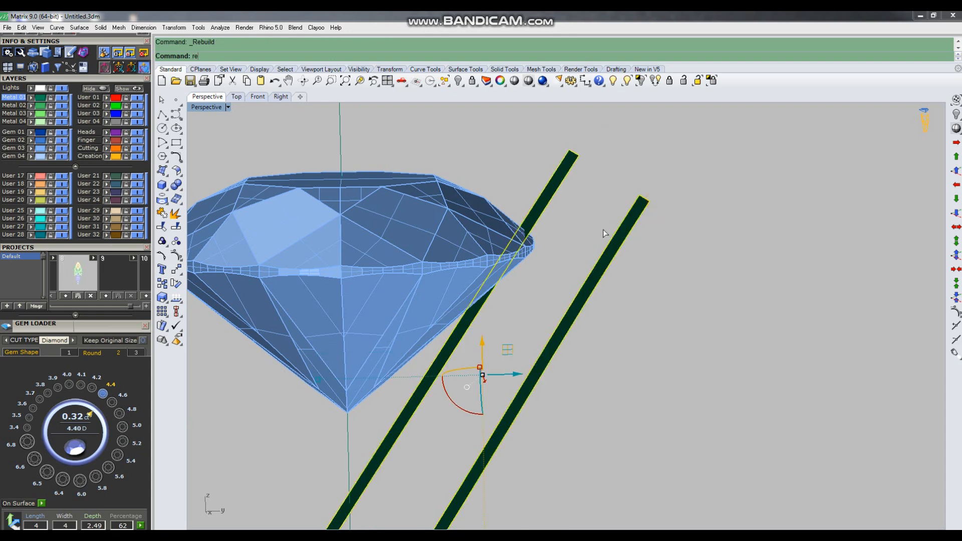
pyautogui.press('Return')
pyautogui.press('F10')
pyautogui.moveTo(558, 197); pyautogui.dragTo(552, 206)
pyautogui.press('Return')
pyautogui.moveTo(664, 140); pyautogui.dragTo(552, 230)
pyautogui.press('F10')
pyautogui.moveTo(580, 256); pyautogui.dragTo(500, 249, button='right')
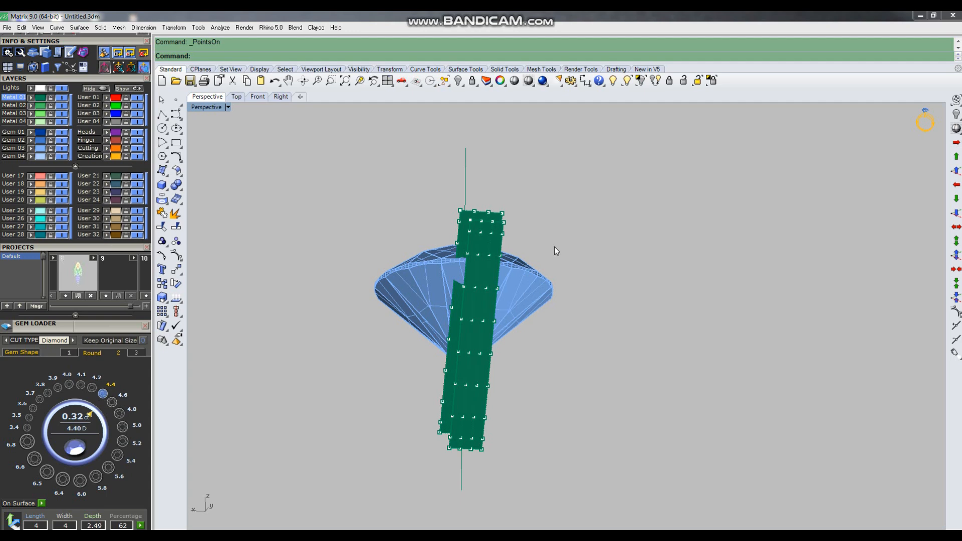
# Select the top three rows of control points on both surfaces and scale them slightly narrower across the prong
pyautogui.moveTo(472, 255); pyautogui.dragTo(461, 253, button='right')
pyautogui.scroll(4, 453, 205)
pyautogui.moveTo(425, 182); pyautogui.dragTo(559, 293)
pyautogui.scroll(4, 490, 257)
pyautogui.moveTo(490, 257); pyautogui.dragTo(541, 248, button='right')
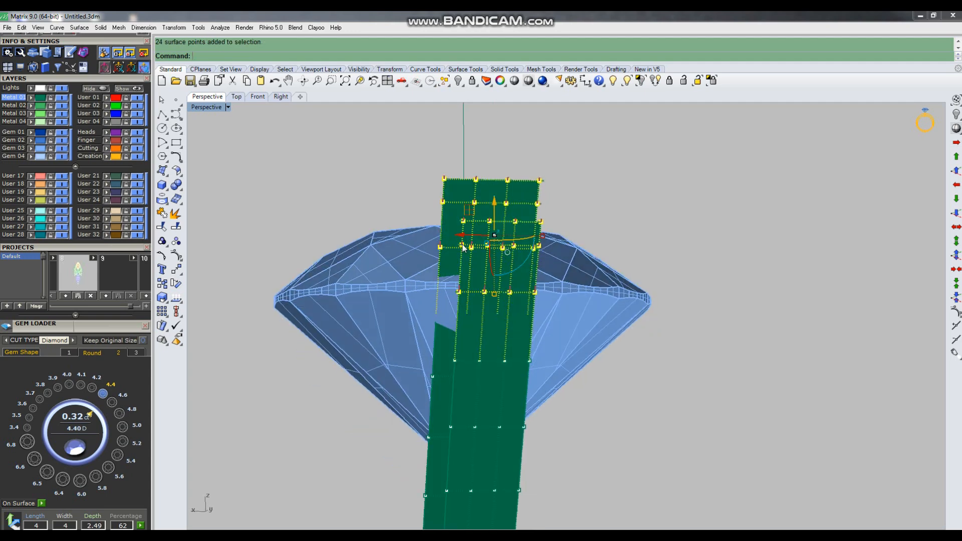
pyautogui.scroll(3, 549, 246)
pyautogui.moveTo(537, 236); pyautogui.dragTo(528, 239)
# Drop the third row from the selection and scale the top two control-point rows of both surfaces narrower
pyautogui.moveTo(445, 279); pyautogui.dragTo(449, 260, button='right')
pyautogui.scroll(-2, 449, 260)
pyautogui.keyDown('ctrl'); pyautogui.moveTo(352, 271); pyautogui.dragTo(539, 322); pyautogui.keyUp('ctrl')
pyautogui.moveTo(540, 307); pyautogui.dragTo(538, 288, button='right')
pyautogui.moveTo(524, 193); pyautogui.dragTo(511, 194)
# Keep only the topmost control points of both surfaces selected and scale them narrower to taper the prong tip
pyautogui.moveTo(483, 278); pyautogui.dragTo(481, 203, button='right')
pyautogui.keyDown('ctrl'); pyautogui.moveTo(378, 241); pyautogui.dragTo(538, 290); pyautogui.keyUp('ctrl')
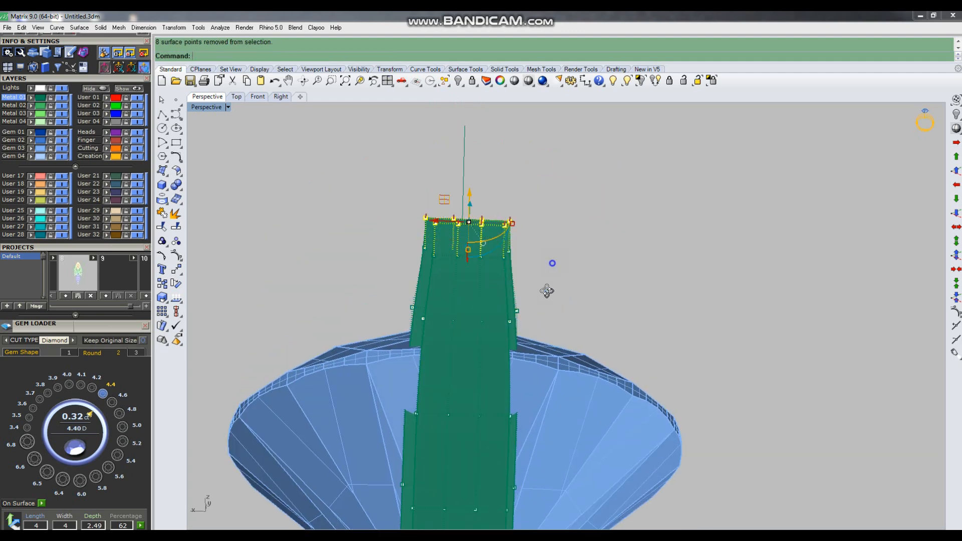
pyautogui.moveTo(548, 290); pyautogui.dragTo(546, 328, button='right')
pyautogui.moveTo(513, 194); pyautogui.dragTo(488, 178)
pyautogui.click(565, 177)
# Select the inner surface's second row of control points from the tip and scale it slightly narrower
pyautogui.scroll(-3, 381, 238)
pyautogui.moveTo(393, 234); pyautogui.dragTo(485, 283, button='right')
pyautogui.moveTo(509, 220); pyautogui.dragTo(512, 222)
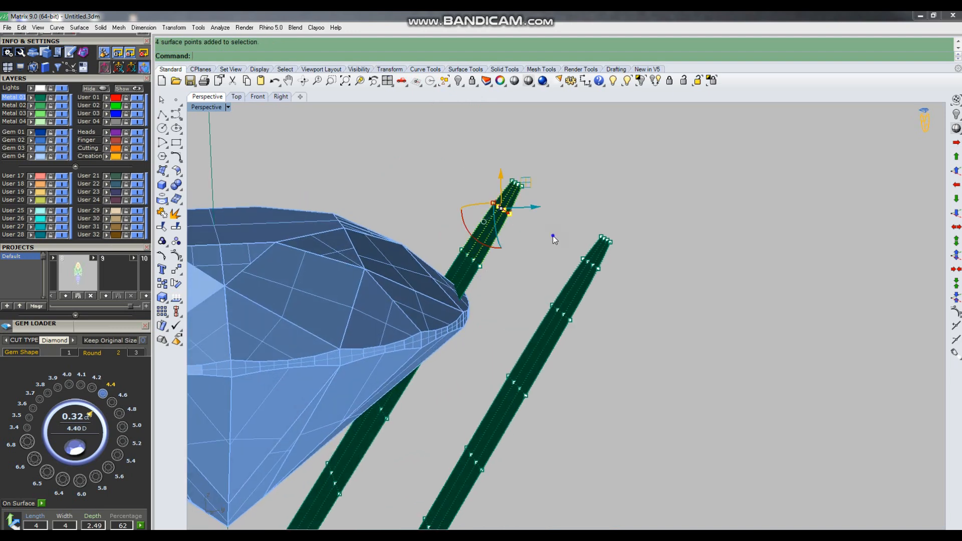
pyautogui.moveTo(559, 236); pyautogui.dragTo(390, 233, button='right')
pyautogui.scroll(3, 443, 175)
pyautogui.moveTo(467, 176); pyautogui.dragTo(456, 177)
pyautogui.click(560, 273)
# Select another control-point row near the upper end of the prong and scale it slightly narrower to smooth the taper
pyautogui.scroll(-4, 428, 238)
pyautogui.moveTo(422, 266); pyautogui.dragTo(392, 209, button='right')
pyautogui.moveTo(392, 209); pyautogui.dragTo(467, 264)
pyautogui.moveTo(467, 264); pyautogui.dragTo(415, 222, button='right')
pyautogui.keyDown('ctrl'); pyautogui.click(439, 206); pyautogui.keyUp('ctrl')
pyautogui.scroll(4, 441, 254)
pyautogui.moveTo(436, 252); pyautogui.dragTo(428, 252)
pyautogui.click(576, 185)
# Hide the control points and measure the width across the inner surface's tip
pyautogui.scroll(-5, 404, 253)
pyautogui.moveTo(405, 273); pyautogui.dragTo(408, 202, button='right')
pyautogui.scroll(3, 408, 202)
pyautogui.moveTo(376, 193); pyautogui.dragTo(474, 217)
pyautogui.scroll(2, 493, 214)
pyautogui.press('Escape')
pyautogui.moveTo(452, 247); pyautogui.dragTo(479, 262, button='right')
pyautogui.press('Escape')
pyautogui.press('Return')
pyautogui.click(408, 214)
pyautogui.click(449, 222)
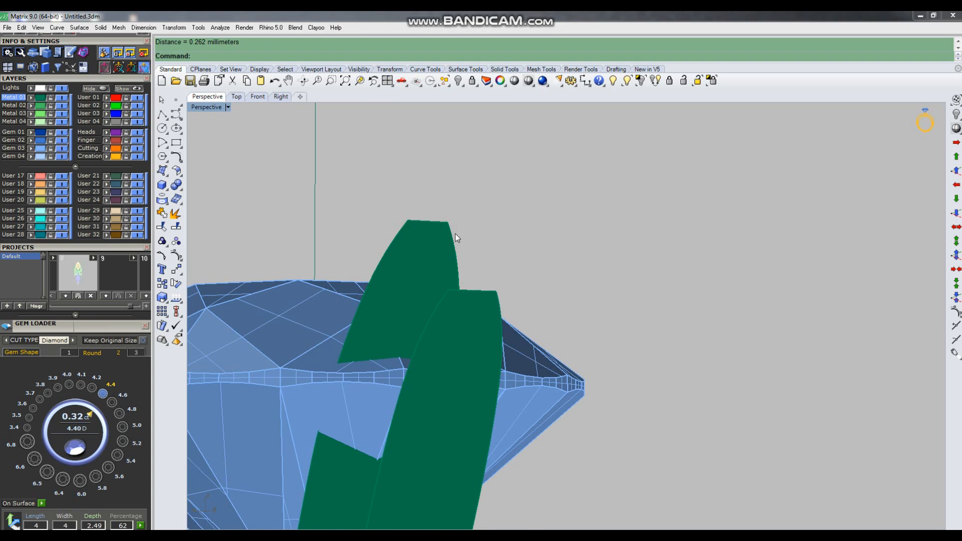
# Show the outer surface's control points and scale its third row from the tip slightly wider
pyautogui.moveTo(459, 237); pyautogui.dragTo(486, 262, button='right')
pyautogui.scroll(-4, 531, 262)
pyautogui.click(479, 282)
pyautogui.press('F10')
pyautogui.moveTo(550, 272); pyautogui.dragTo(461, 298, button='right')
pyautogui.scroll(4, 450, 299)
pyautogui.moveTo(468, 312); pyautogui.dragTo(577, 333)
pyautogui.moveTo(546, 344); pyautogui.dragTo(562, 308, button='right')
pyautogui.moveTo(570, 306); pyautogui.dragTo(576, 307)
pyautogui.click(609, 288)
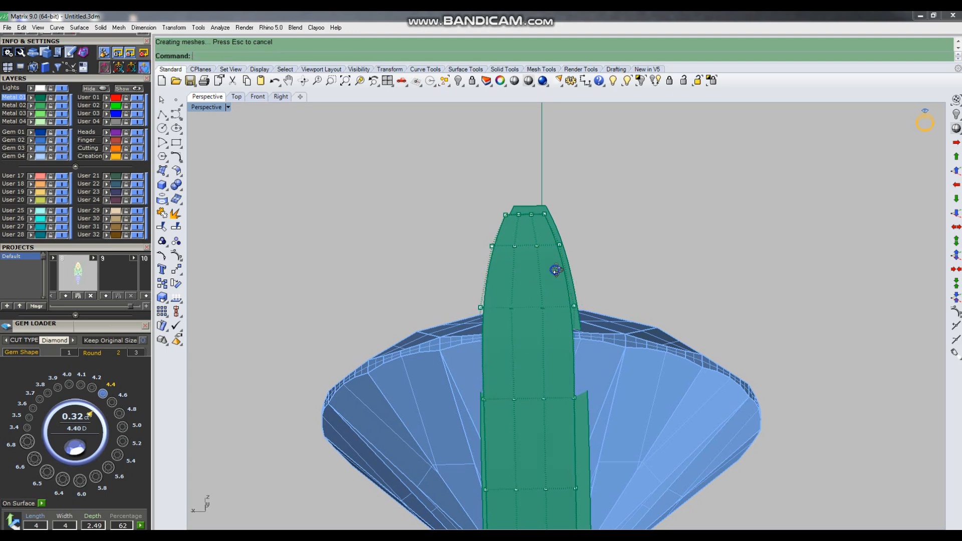
# Scale the outer surface's tip row and second row of control points slightly narrower, and hide the points
pyautogui.moveTo(556, 271); pyautogui.dragTo(499, 212, button='right')
pyautogui.moveTo(583, 232); pyautogui.dragTo(583, 232)
pyautogui.moveTo(583, 232); pyautogui.dragTo(539, 209, button='right')
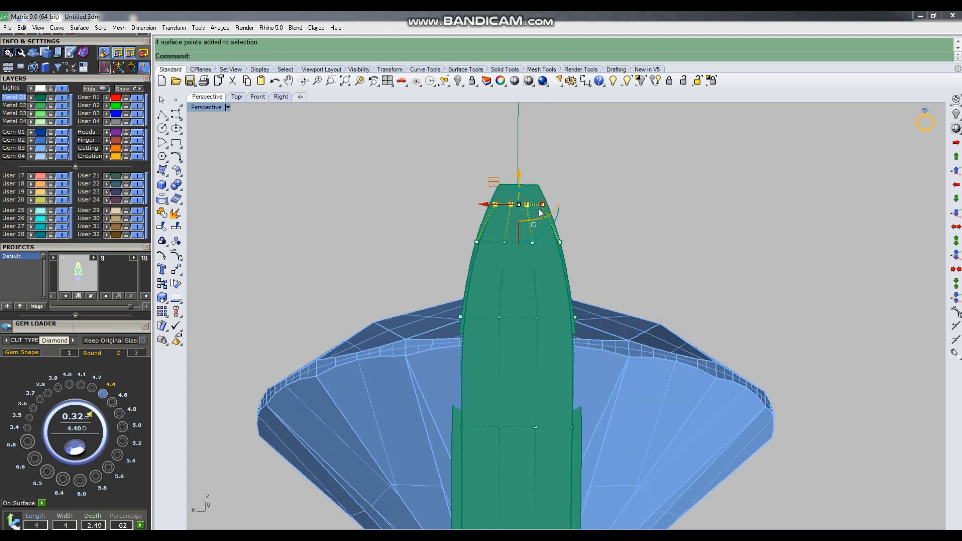
pyautogui.moveTo(544, 207); pyautogui.dragTo(539, 207)
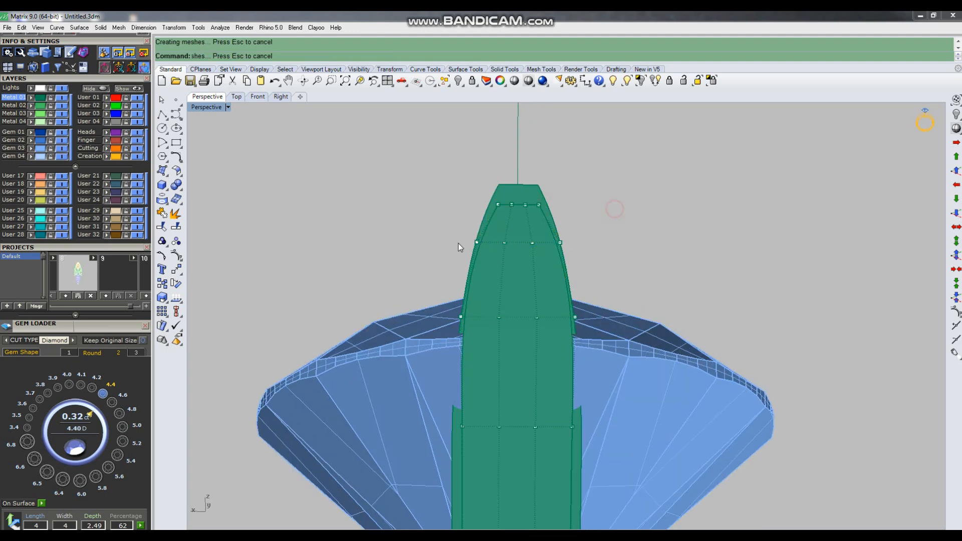
pyautogui.moveTo(440, 230); pyautogui.dragTo(620, 263)
pyautogui.scroll(4, 562, 242)
pyautogui.moveTo(561, 243); pyautogui.dragTo(558, 243)
pyautogui.click(625, 244)
pyautogui.press('Escape')
# Select both prong surfaces and show their control points
pyautogui.scroll(-3, 537, 233)
pyautogui.moveTo(520, 247); pyautogui.dragTo(615, 245, button='right')
pyautogui.scroll(-3, 615, 245)
pyautogui.moveTo(436, 260); pyautogui.dragTo(508, 262, button='right')
pyautogui.moveTo(601, 129); pyautogui.dragTo(478, 245)
pyautogui.scroll(-4, 533, 255)
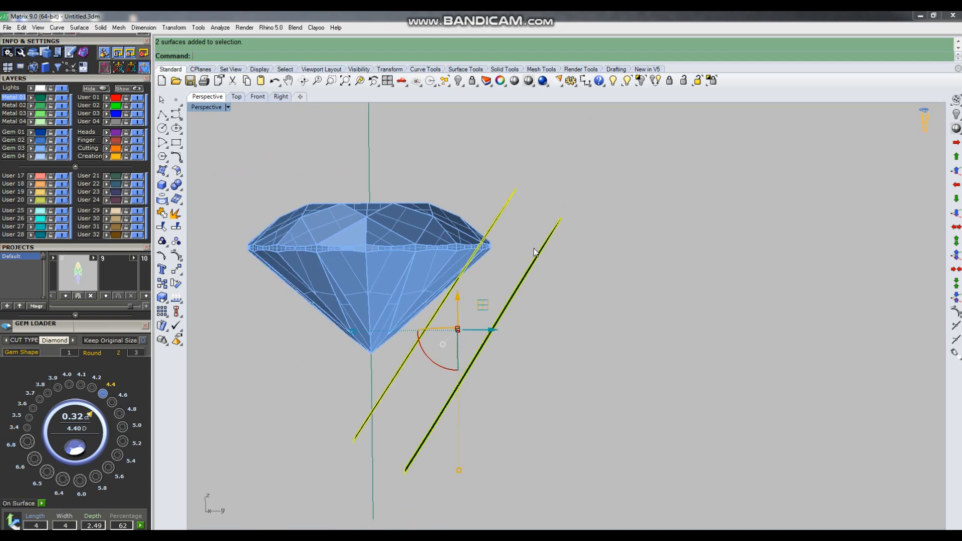
pyautogui.moveTo(533, 254); pyautogui.dragTo(560, 280, button='right')
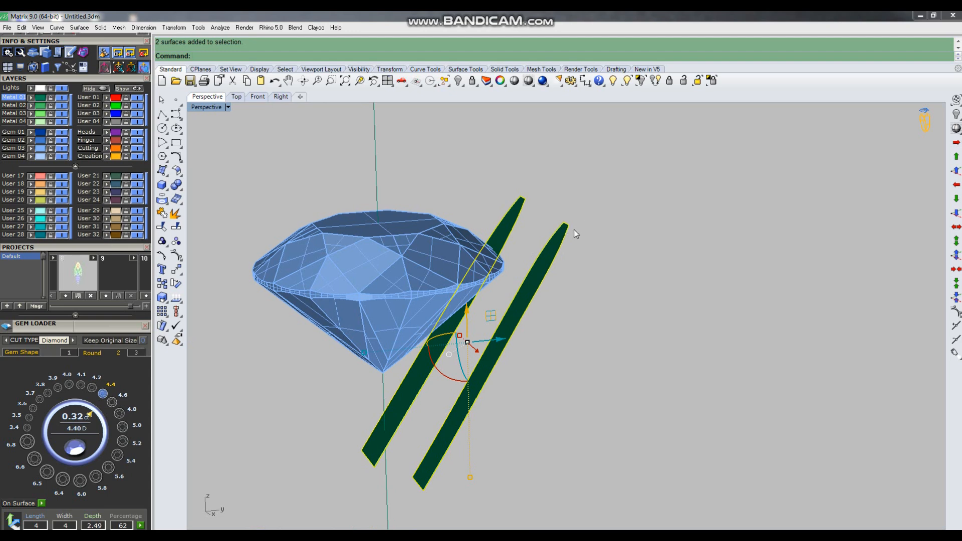
pyautogui.press('F10')
# Rotate the inner surface's top three control-point rows inward in the Right view and lower them onto the diamond's crown
pyautogui.moveTo(555, 221); pyautogui.dragTo(543, 247, button='right')
pyautogui.moveTo(477, 157); pyautogui.dragTo(539, 241)
pyautogui.hotkey('ctrl', 'F4')
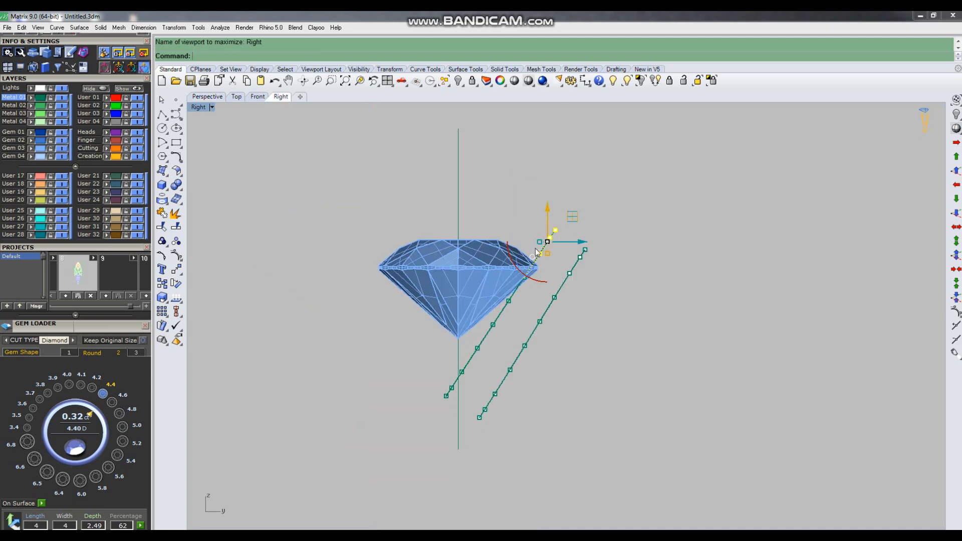
pyautogui.scroll(3, 558, 250)
pyautogui.moveTo(563, 246); pyautogui.dragTo(561, 248, button='right')
pyautogui.write('rotate')
pyautogui.press('Return')
pyautogui.click(539, 258)
pyautogui.click(671, 355)
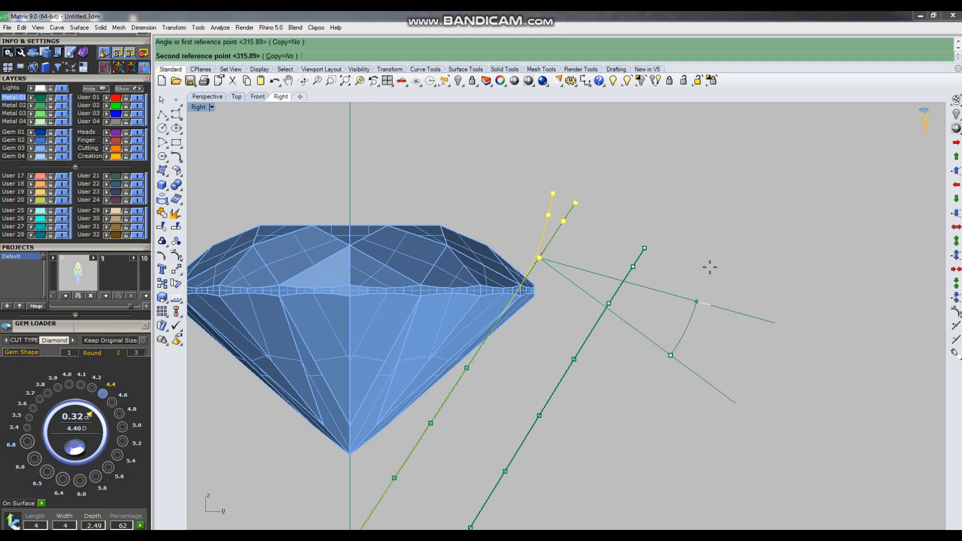
pyautogui.click(615, 163)
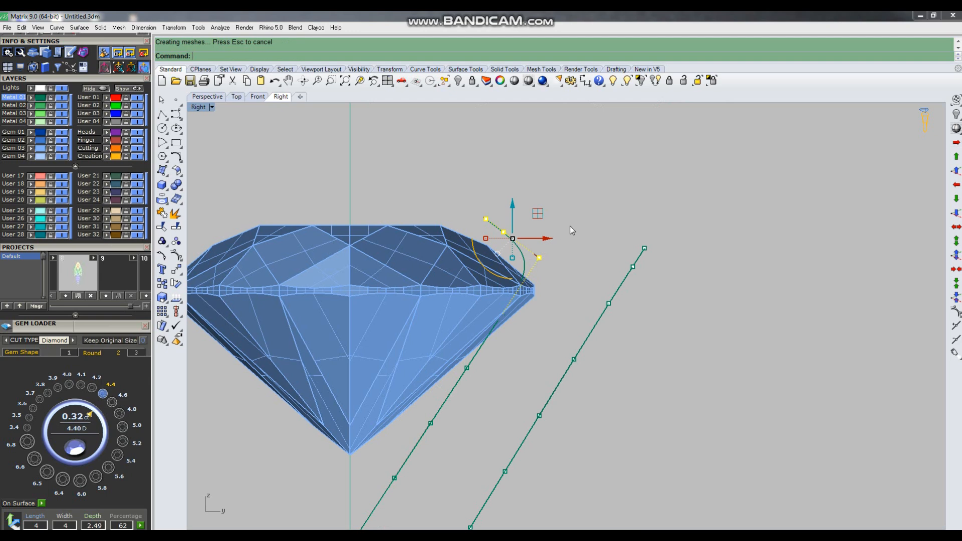
pyautogui.moveTo(514, 210); pyautogui.dragTo(512, 230)
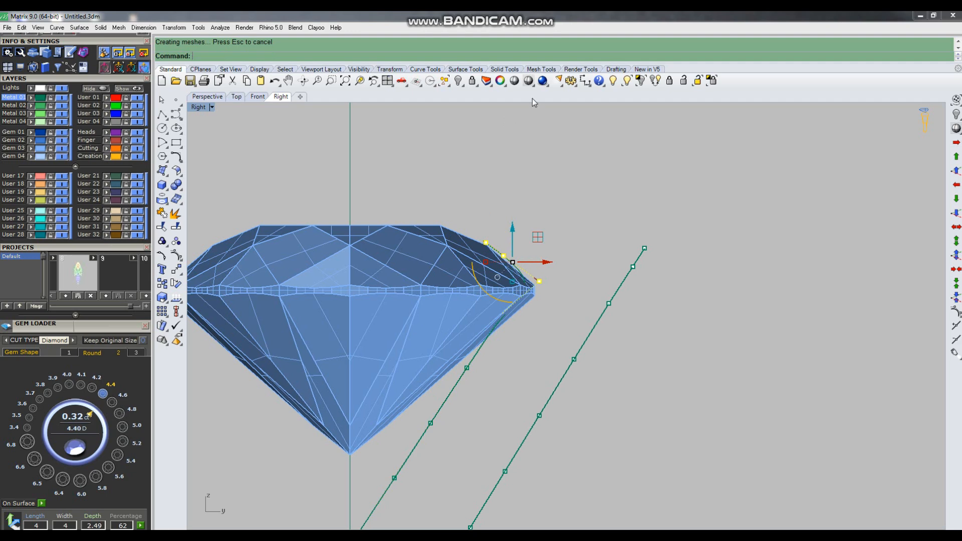
# Switch the Right view to wireframe and nudge the inner surface's control points near the girdle to follow the diamond's edge
pyautogui.rightClick(529, 82)
pyautogui.scroll(4, 501, 311)
pyautogui.moveTo(485, 370); pyautogui.dragTo(539, 306)
pyautogui.click(572, 284)
pyautogui.scroll(-2, 573, 280)
pyautogui.scroll(4, 552, 255)
pyautogui.moveTo(571, 276); pyautogui.dragTo(558, 308, button='right')
pyautogui.moveTo(587, 208); pyautogui.dragTo(624, 266)
pyautogui.moveTo(627, 214); pyautogui.dragTo(637, 221)
pyautogui.click(651, 217)
pyautogui.scroll(-6, 551, 260)
# Fine-tune the inner surface's remaining control points so its curve hugs the crown and girdle, and hide the points
pyautogui.moveTo(559, 300); pyautogui.dragTo(553, 333, button='right')
pyautogui.scroll(6, 543, 238)
pyautogui.moveTo(528, 240); pyautogui.dragTo(555, 289)
pyautogui.moveTo(555, 246); pyautogui.dragTo(559, 246)
pyautogui.click(638, 234)
pyautogui.scroll(-6, 572, 268)
pyautogui.scroll(4, 559, 369)
pyautogui.moveTo(491, 396); pyautogui.dragTo(525, 355)
pyautogui.click(560, 345)
pyautogui.scroll(-10, 575, 324)
pyautogui.press('Escape')
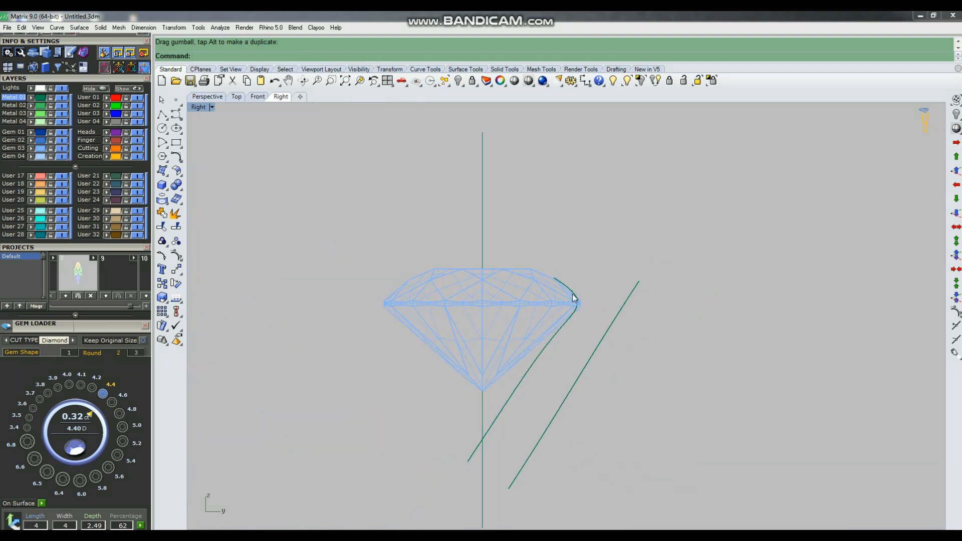
# Inspect the curved inner surface in perspective and check the outer surface's control points in the Right view
pyautogui.hotkey('ctrl', 'F4')
pyautogui.moveTo(624, 299); pyautogui.dragTo(601, 305, button='right')
pyautogui.moveTo(482, 286); pyautogui.dragTo(517, 267, button='right')
pyautogui.hotkey('ctrl', 'F3')
pyautogui.click(637, 282)
pyautogui.press('F10')
pyautogui.scroll(8, 652, 264)
pyautogui.moveTo(563, 288); pyautogui.dragTo(563, 270, button='right')
pyautogui.press('Escape')
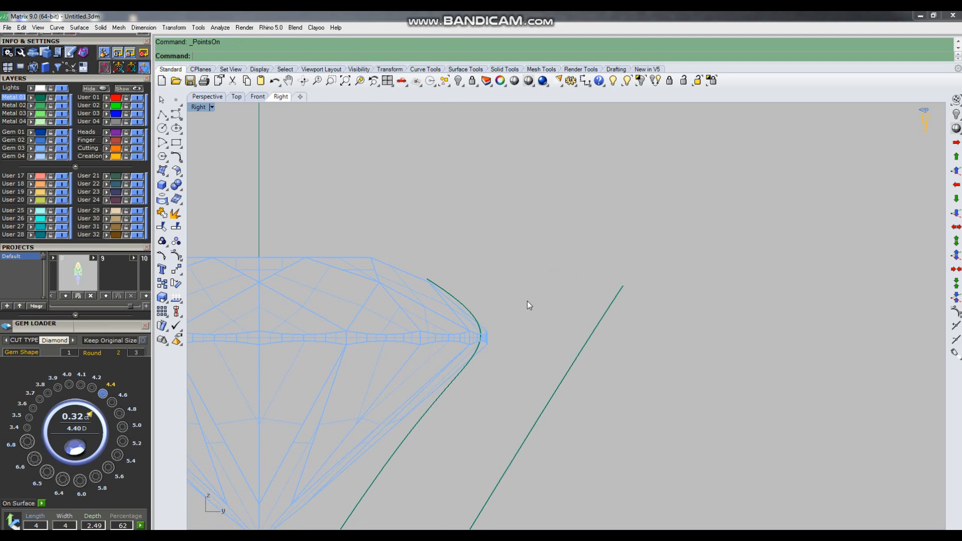
# Offset the curved inner surface outward by 1, with the offset direction flipped away from the diamond
pyautogui.click(477, 318)
pyautogui.scroll(-6, 516, 245)
pyautogui.click(479, 334)
pyautogui.click(474, 332)
pyautogui.click(478, 331)
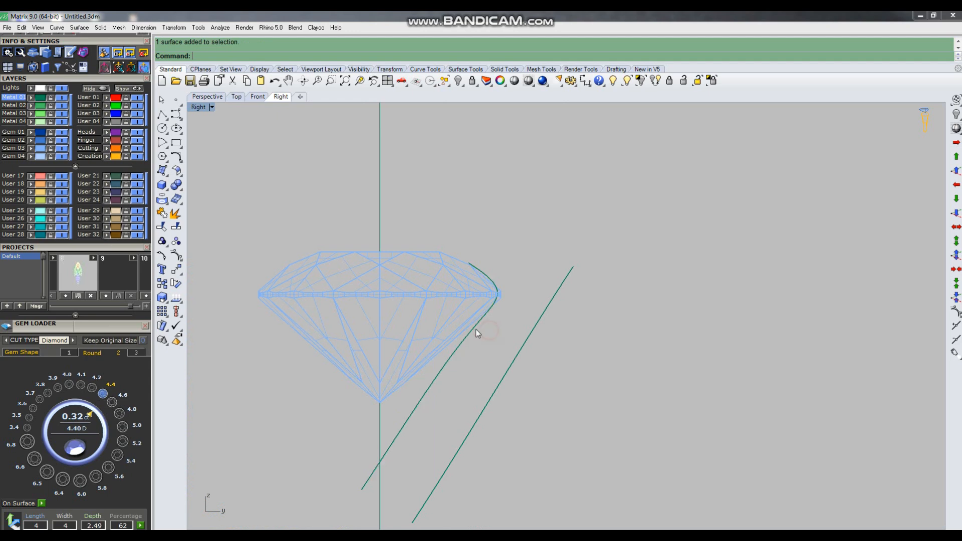
pyautogui.click(467, 331)
pyautogui.click(473, 332)
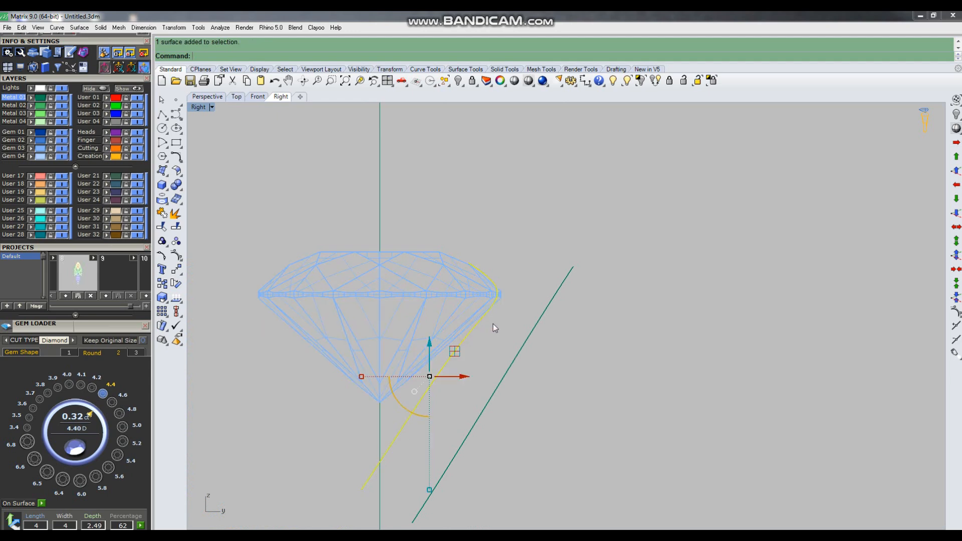
pyautogui.press('Return')
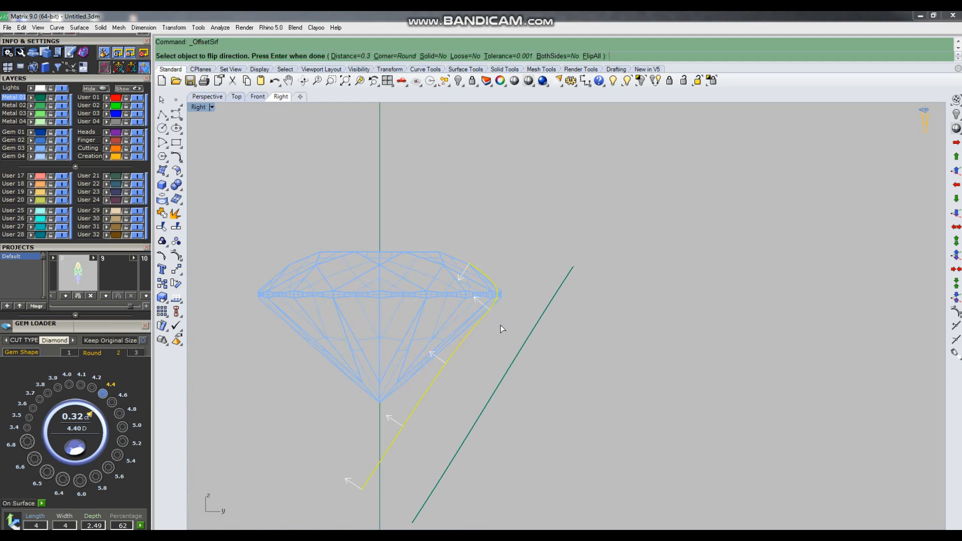
pyautogui.write('f')
pyautogui.press('Return')
pyautogui.scroll(-2, 500, 350)
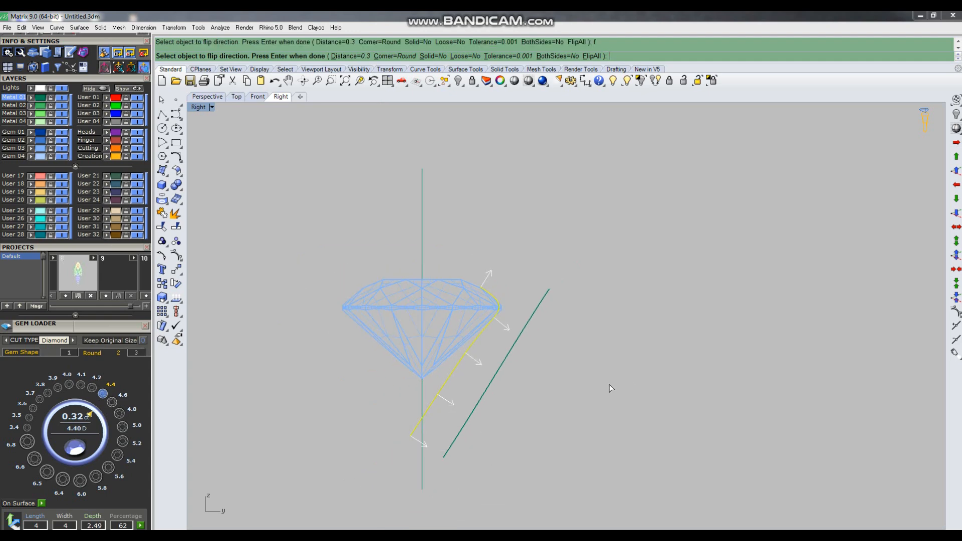
pyautogui.write('1')
pyautogui.press('Return')
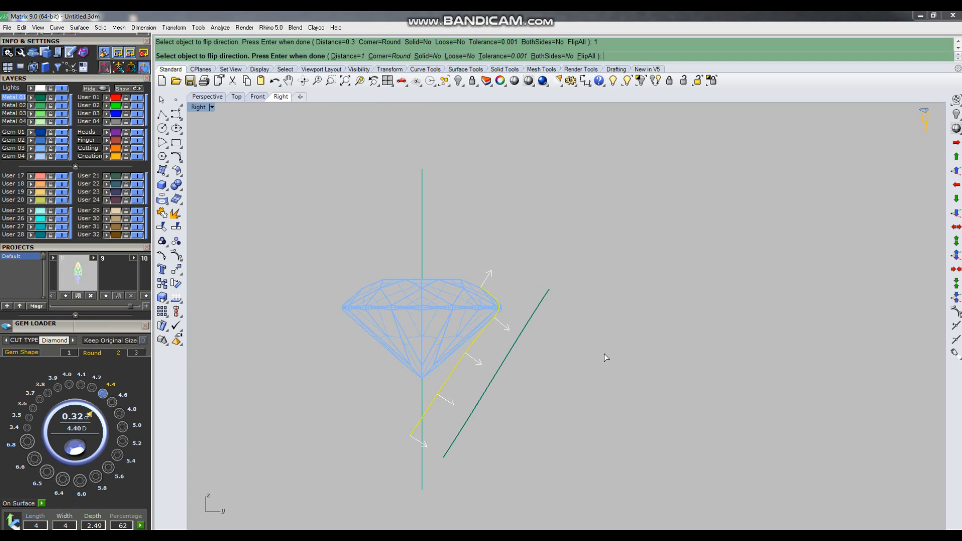
pyautogui.press('Return')
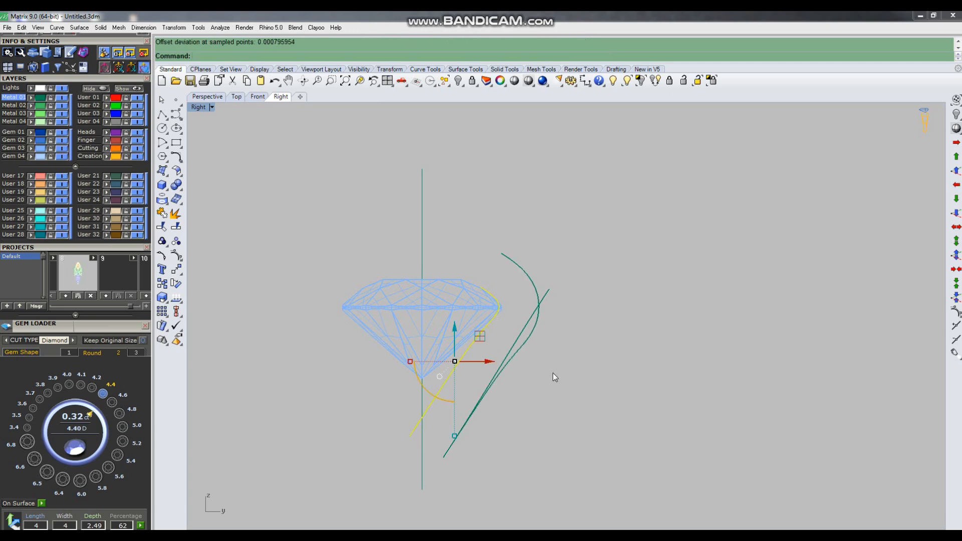
# Rebuild the new offset surface and turn on its control points in the Right view
pyautogui.click(509, 257)
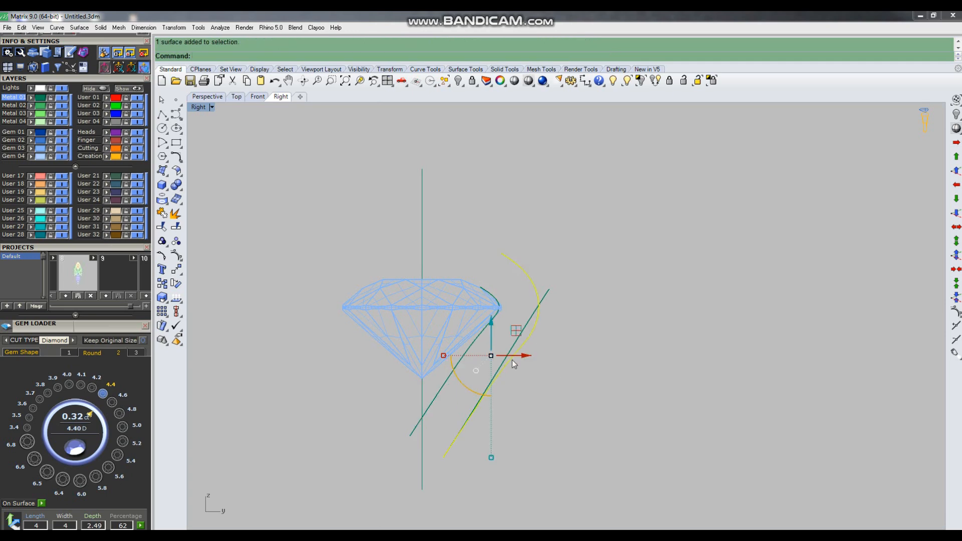
pyautogui.write('r')
pyautogui.press('Return')
pyautogui.press('Return')
pyautogui.press('F10')
pyautogui.scroll(5, 501, 261)
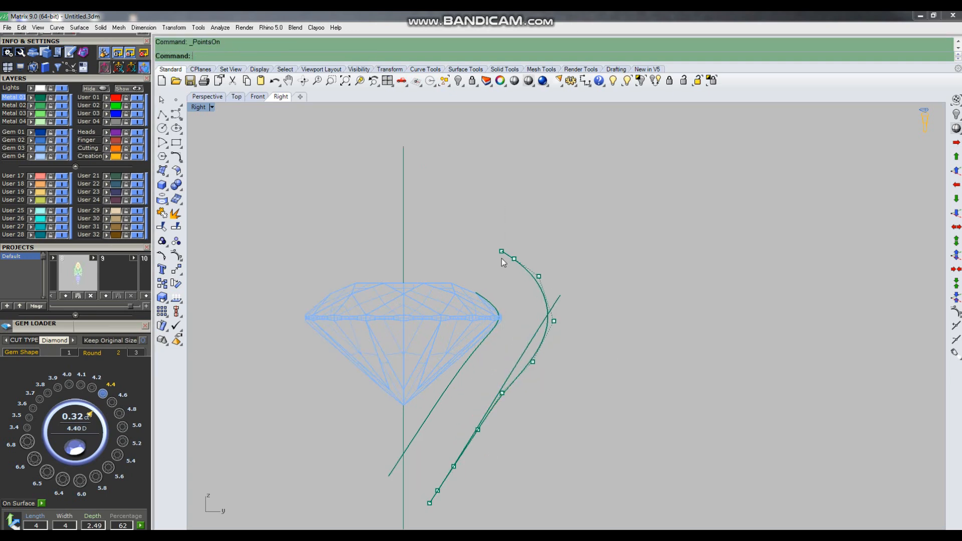
# Move the offset surface's upper control points inward and down so its top bends over toward the diamond's crown
pyautogui.moveTo(621, 383); pyautogui.dragTo(610, 351)
pyautogui.moveTo(582, 467); pyautogui.dragTo(583, 466)
pyautogui.moveTo(586, 426); pyautogui.dragTo(575, 419)
pyautogui.click(533, 321)
pyautogui.moveTo(468, 226); pyautogui.dragTo(597, 308)
pyautogui.moveTo(562, 239); pyautogui.dragTo(558, 265)
pyautogui.click(585, 274)
pyautogui.moveTo(486, 249); pyautogui.dragTo(536, 299)
pyautogui.moveTo(534, 250); pyautogui.dragTo(523, 266)
pyautogui.moveTo(449, 254); pyautogui.dragTo(486, 294)
pyautogui.click(513, 283)
pyautogui.moveTo(549, 288); pyautogui.dragTo(589, 343)
pyautogui.moveTo(588, 292); pyautogui.dragTo(535, 327)
pyautogui.moveTo(532, 276); pyautogui.dragTo(531, 283)
pyautogui.click(570, 269)
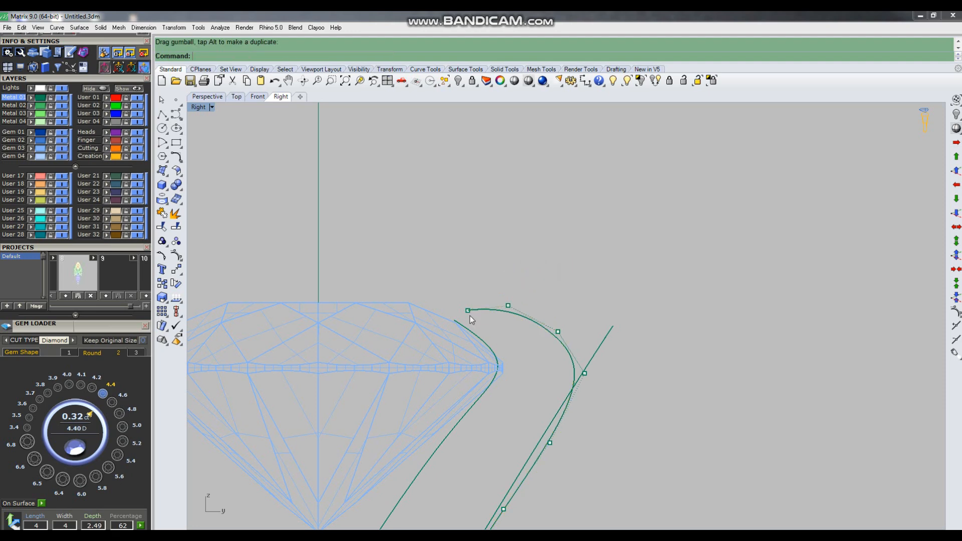
# Fine-tune the offset surface's tip, girdle-level and upper-bend control points to round the curve near the gem
pyautogui.scroll(6, 469, 316)
pyautogui.moveTo(454, 289); pyautogui.dragTo(474, 317)
pyautogui.moveTo(488, 279); pyautogui.dragTo(484, 269)
pyautogui.scroll(-4, 504, 256)
pyautogui.moveTo(564, 332); pyautogui.dragTo(618, 371)
pyautogui.moveTo(625, 326); pyautogui.dragTo(615, 329)
pyautogui.click(657, 363)
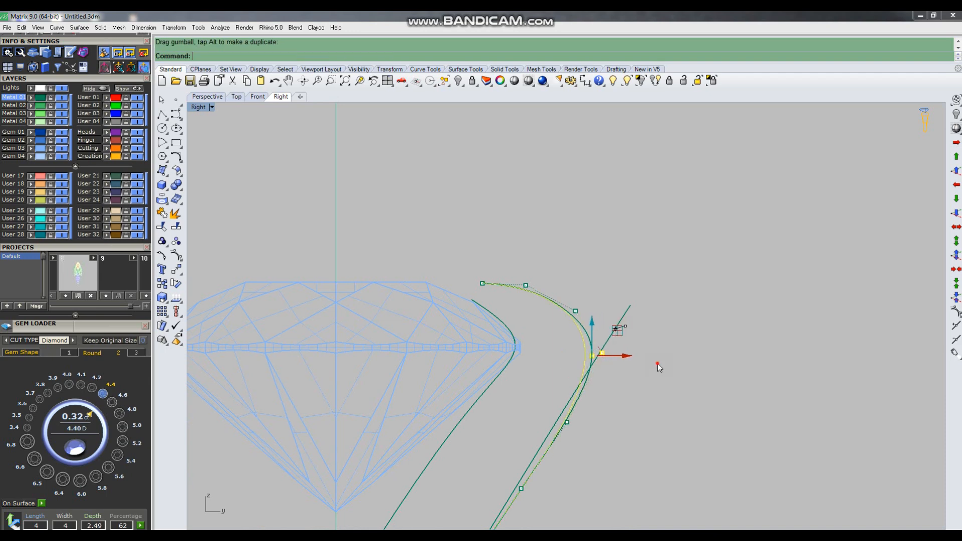
pyautogui.scroll(-2, 574, 391)
pyautogui.scroll(4, 564, 320)
pyautogui.moveTo(558, 359); pyautogui.dragTo(604, 304)
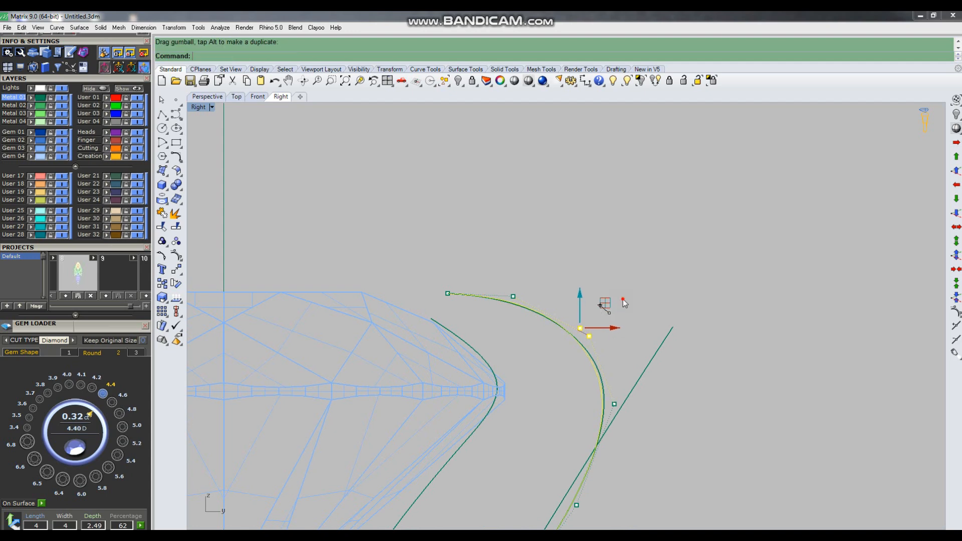
pyautogui.click(622, 306)
# Delete the old straight outer surface and check the curved outer surface in the Perspective view
pyautogui.scroll(-6, 579, 316)
pyautogui.moveTo(610, 337); pyautogui.dragTo(610, 337)
pyautogui.press('Delete')
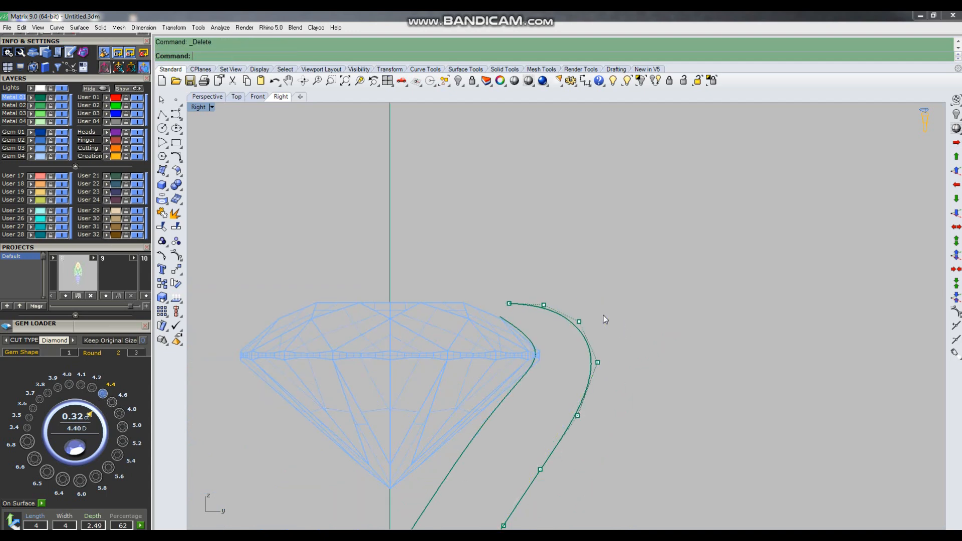
pyautogui.hotkey('ctrl', 'F4')
pyautogui.moveTo(634, 219)
pyautogui.mouseDown(button='right')
pyautogui.moveTo(594, 281)
pyautogui.moveTo(653, 290)
pyautogui.moveTo(646, 227)
pyautogui.mouseUp(button='right')
pyautogui.moveTo(599, 277); pyautogui.dragTo(618, 253, button='right')
pyautogui.click(583, 260)
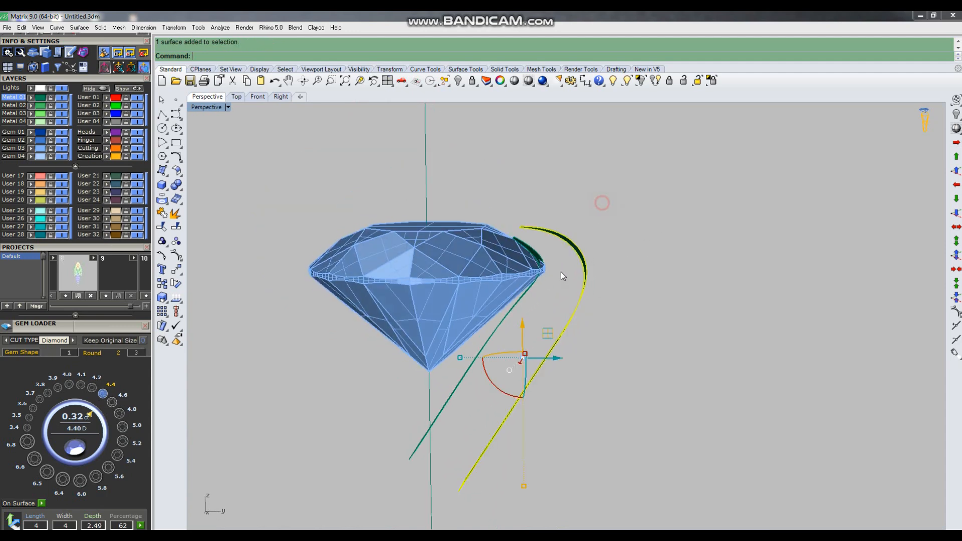
# Show the outer surface's control points again in the Right view and smooth its bend around the girdle
pyautogui.hotkey('ctrl', 'F3')
pyautogui.press('F10')
pyautogui.scroll(5, 582, 321)
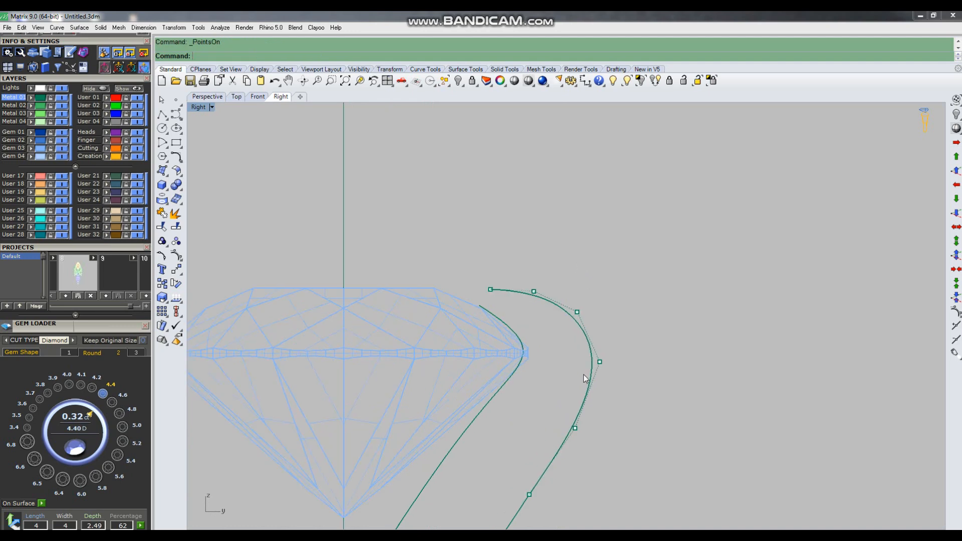
pyautogui.moveTo(565, 330); pyautogui.dragTo(683, 245)
pyautogui.moveTo(618, 258); pyautogui.dragTo(612, 258)
pyautogui.click(655, 260)
pyautogui.scroll(-6, 563, 315)
pyautogui.scroll(8, 531, 263)
pyautogui.moveTo(553, 262); pyautogui.dragTo(554, 230)
pyautogui.scroll(-10, 590, 298)
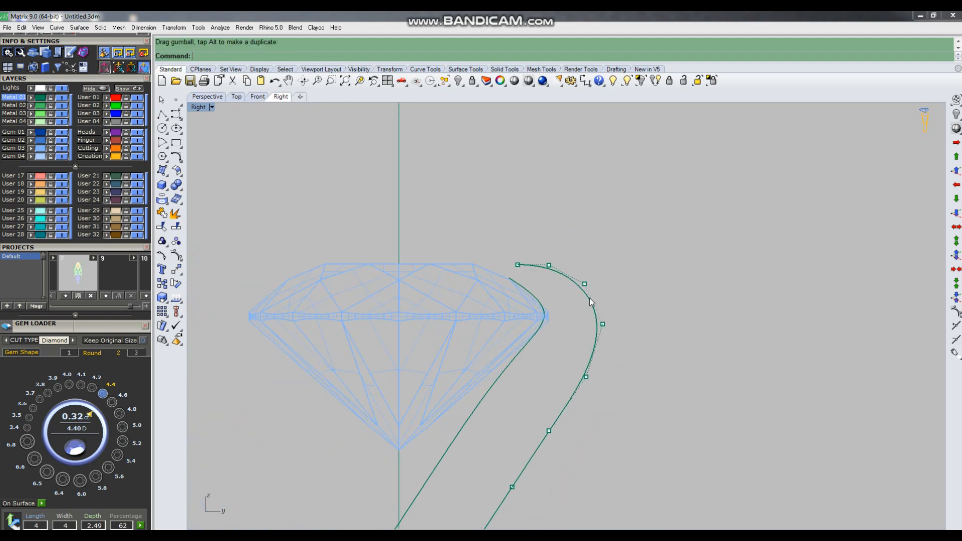
# Delete the two leftover curves on the prong while keeping the inner and outer surfaces
pyautogui.hotkey('ctrl', 'F4')
pyautogui.moveTo(618, 307)
pyautogui.mouseDown(button='right')
pyautogui.moveTo(599, 328)
pyautogui.moveTo(610, 301)
pyautogui.moveTo(596, 315)
pyautogui.mouseUp(button='right')
pyautogui.hotkey('ctrl', 'shift', 'e')
pyautogui.moveTo(650, 290); pyautogui.dragTo(658, 332, button='right')
pyautogui.click(705, 322)
pyautogui.moveTo(593, 342); pyautogui.dragTo(592, 342)
pyautogui.scroll(5, 689, 306)
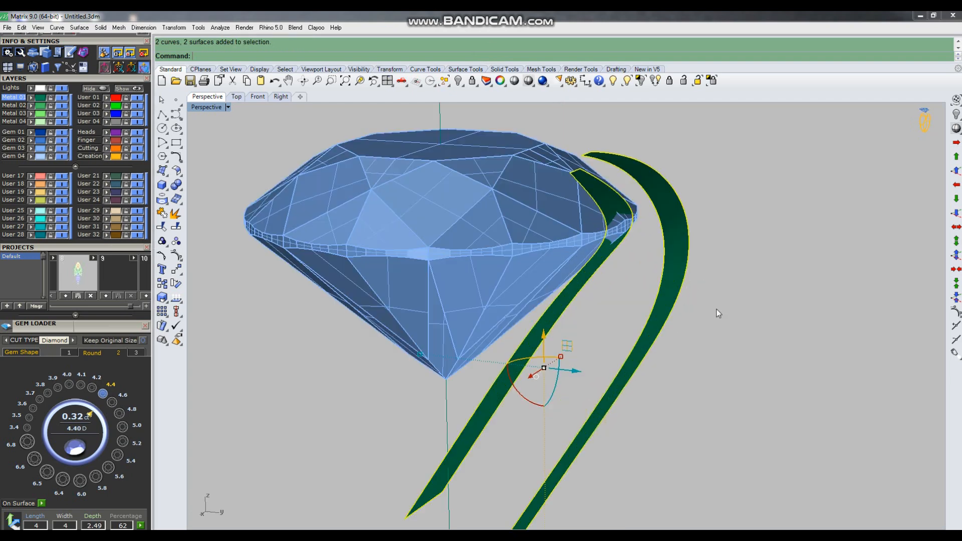
pyautogui.moveTo(717, 308); pyautogui.dragTo(588, 308, button='right')
pyautogui.keyDown('ctrl'); pyautogui.click(589, 307); pyautogui.keyUp('ctrl')
pyautogui.scroll(-6, 542, 297)
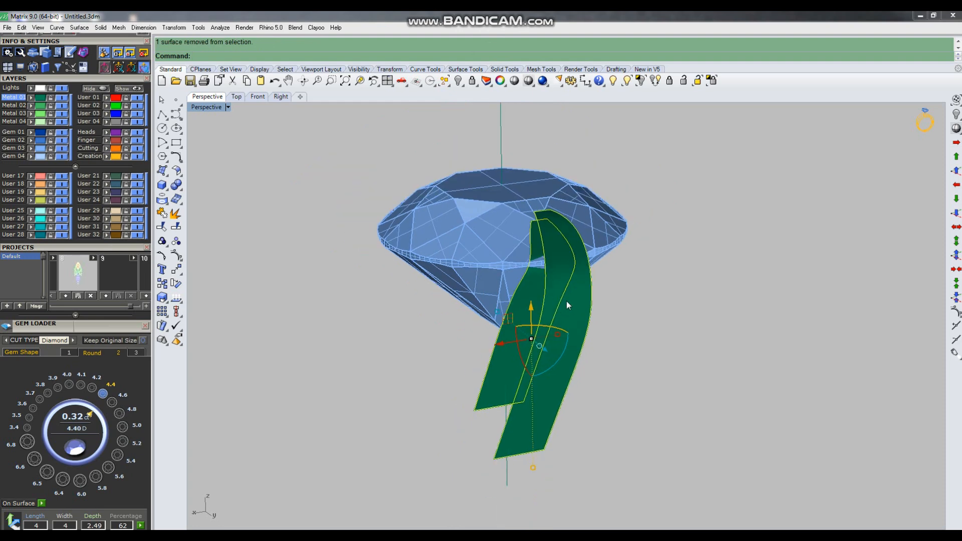
pyautogui.press('Delete')
# Duplicate the borders of both the inner and outer prong surfaces
pyautogui.scroll(4, 591, 280)
pyautogui.moveTo(593, 281); pyautogui.dragTo(633, 305, button='right')
pyautogui.write('DB')
pyautogui.press('Return')
pyautogui.click(606, 336)
pyautogui.click(568, 318)
pyautogui.press('Return')
pyautogui.moveTo(625, 359); pyautogui.dragTo(584, 385, button='right')
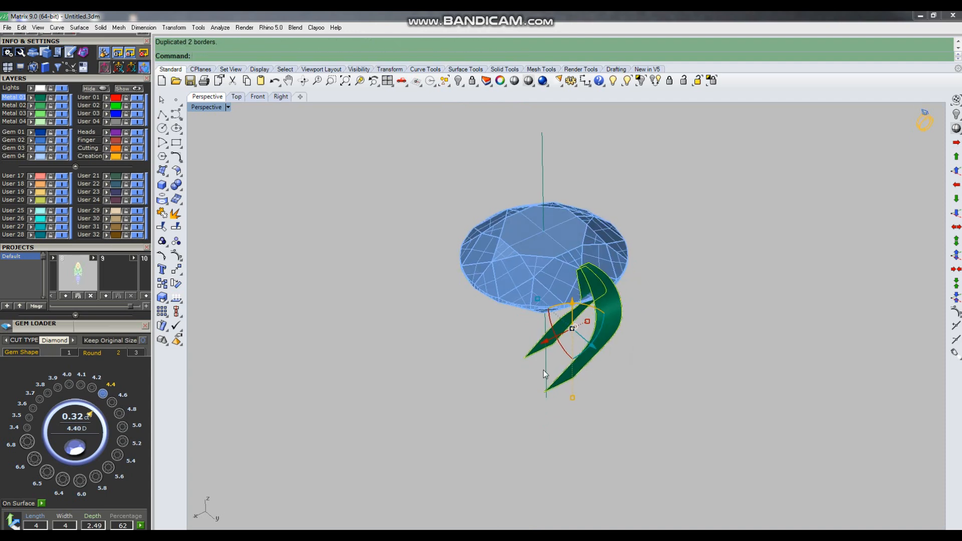
# Draw a line joining matching lower corners of the inner and outer prong surfaces
pyautogui.scroll(5, 544, 370)
pyautogui.write('L')
pyautogui.press('Return')
pyautogui.click(503, 343)
pyautogui.click(547, 418)
# Sweep the connecting line along the two duplicated borders to close the prong's sides, and delete the construction curves
pyautogui.write('S2')
pyautogui.press('Return')
pyautogui.click(527, 385)
pyautogui.press('Return')
pyautogui.press('Return')
pyautogui.scroll(-5, 540, 368)
pyautogui.press('Delete')
pyautogui.moveTo(572, 328); pyautogui.dragTo(658, 273, button='right')
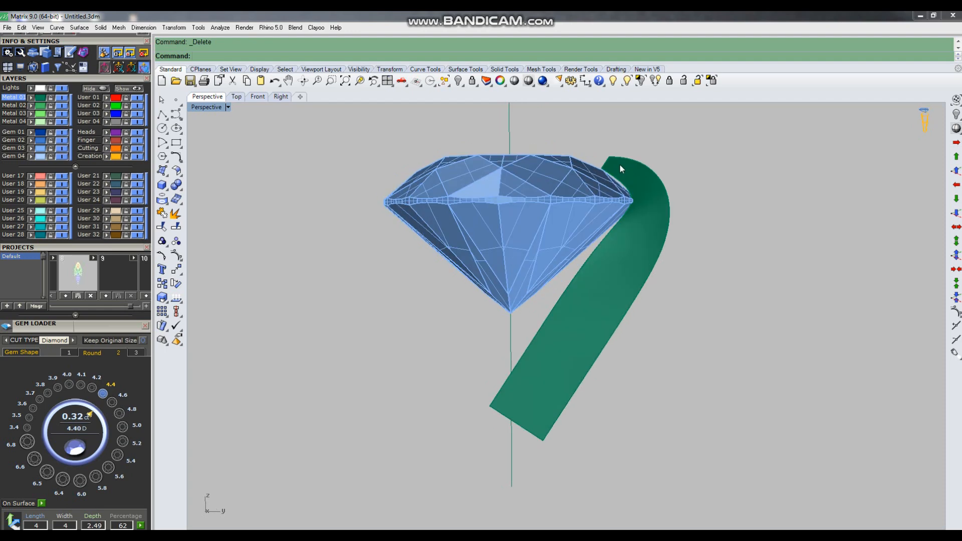
pyautogui.moveTo(602, 179); pyautogui.dragTo(545, 247, button='right')
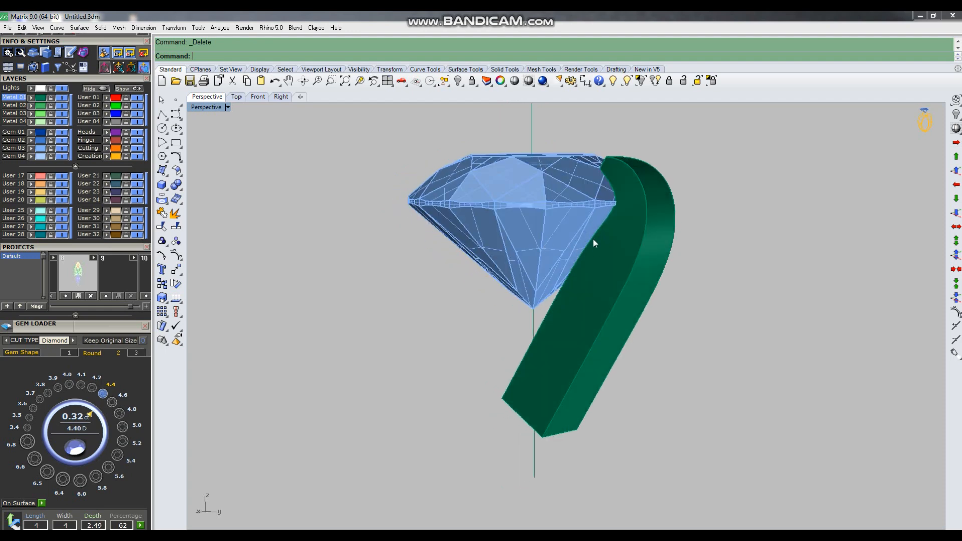
# Extract the prong's outer curved face and delete it, along with one more leftover surface
pyautogui.moveTo(600, 226); pyautogui.dragTo(653, 245, button='right')
pyautogui.write('extractsrf')
pyautogui.press('Return')
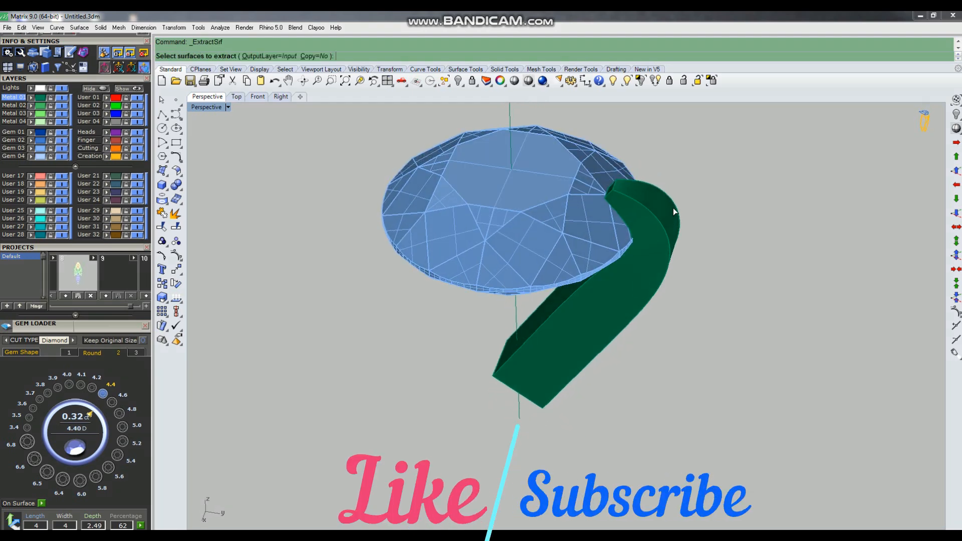
pyautogui.scroll(3, 661, 205)
pyautogui.click(645, 199)
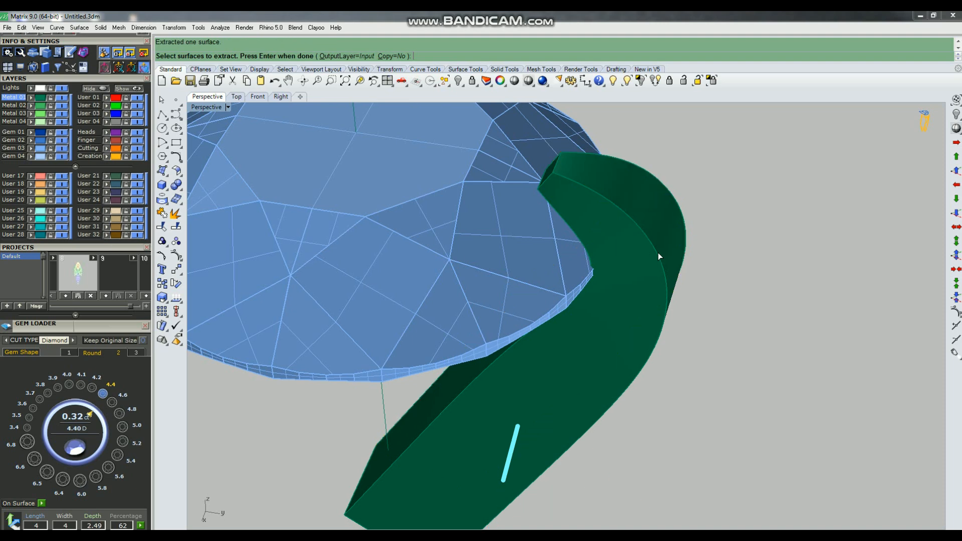
pyautogui.moveTo(657, 253); pyautogui.dragTo(606, 234, button='right')
pyautogui.press('Delete')
pyautogui.press('Return')
pyautogui.moveTo(677, 261); pyautogui.dragTo(541, 236, button='right')
pyautogui.click(532, 269)
pyautogui.moveTo(533, 268); pyautogui.dragTo(596, 261, button='right')
pyautogui.press('Delete')
# Place a point at the midpoint of the prong tip's outer edge and select it
pyautogui.moveTo(551, 298); pyautogui.dragTo(719, 267, button='right')
pyautogui.scroll(5, 603, 203)
pyautogui.moveTo(605, 207); pyautogui.dragTo(637, 219, button='right')
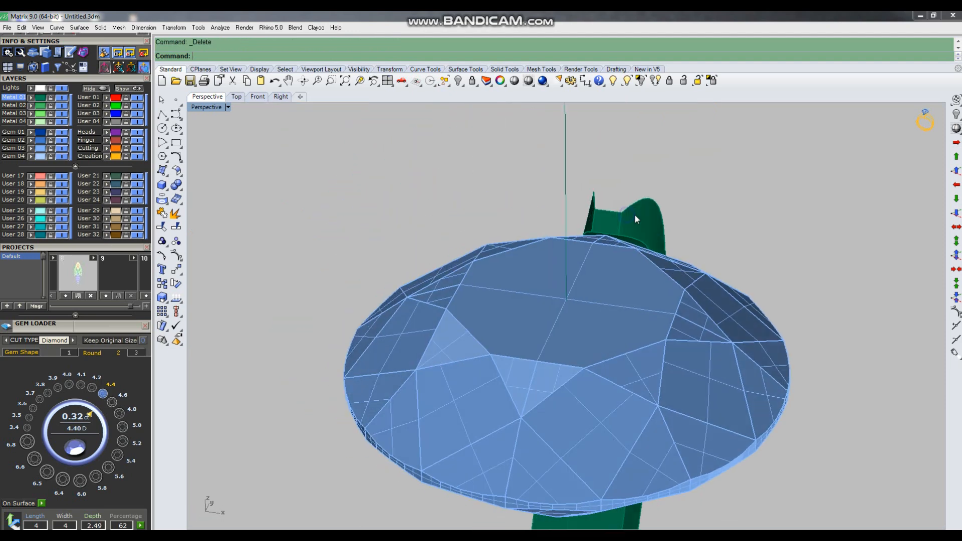
pyautogui.scroll(3, 601, 215)
pyautogui.moveTo(635, 219); pyautogui.dragTo(638, 222)
pyautogui.moveTo(636, 220); pyautogui.dragTo(496, 193, button='right')
pyautogui.scroll(5, 489, 193)
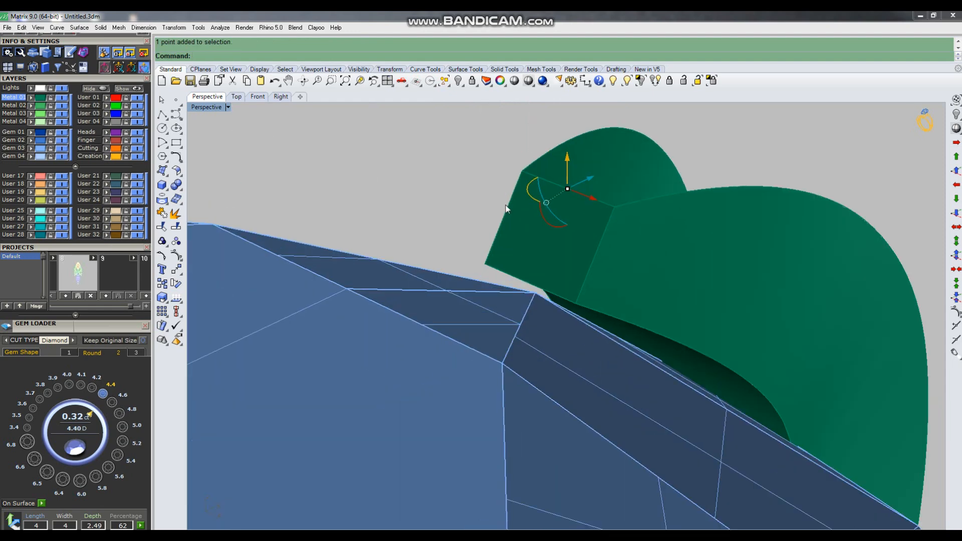
# Try moving the point outward along the tip's side edge by 0.2 and by 0.15, undoing the moves
pyautogui.rightClick(510, 213)
pyautogui.click(498, 227)
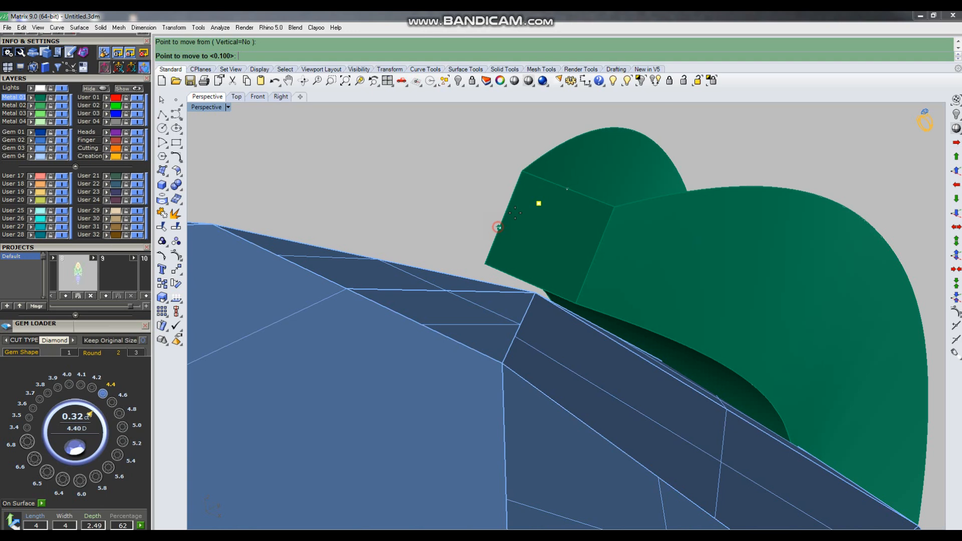
pyautogui.write('2')
pyautogui.press('Return')
pyautogui.click(521, 178)
pyautogui.moveTo(537, 232); pyautogui.dragTo(644, 184, button='right')
pyautogui.hotkey('ctrl', 'z')
pyautogui.rightClick(562, 214)
pyautogui.scroll(4, 509, 231)
pyautogui.click(550, 225)
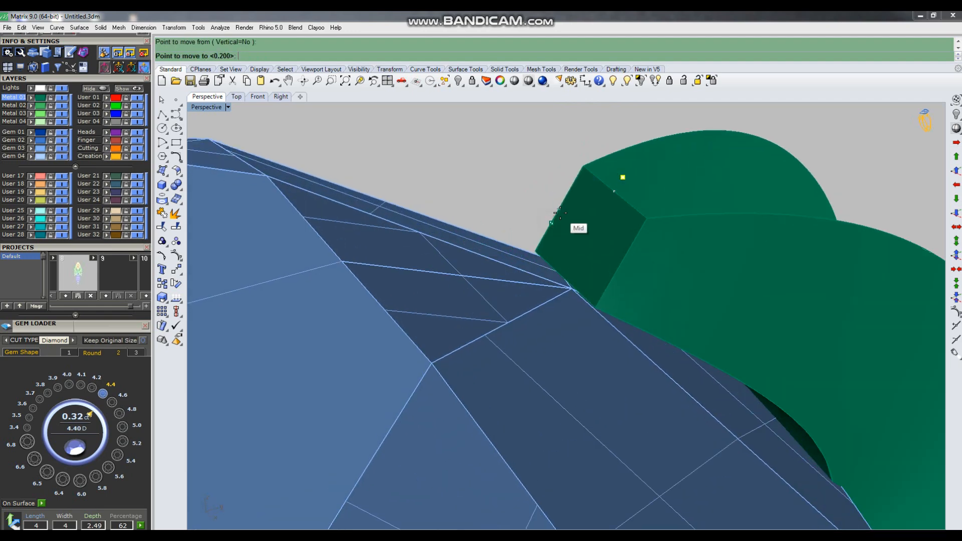
pyautogui.click(571, 195)
# Move the point outward by 0.5 in the direction of the tip's side edge
pyautogui.rightClick(542, 230)
pyautogui.click(544, 233)
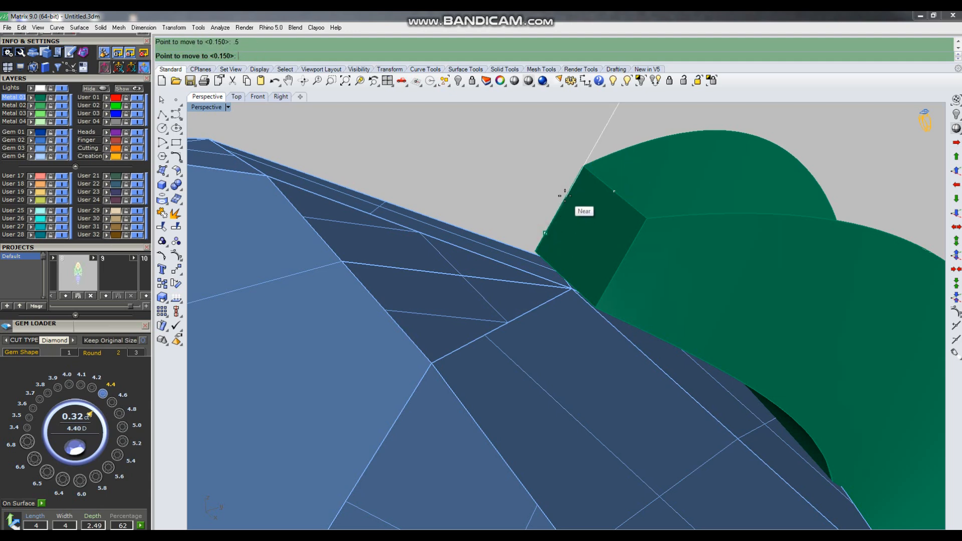
pyautogui.click(571, 189)
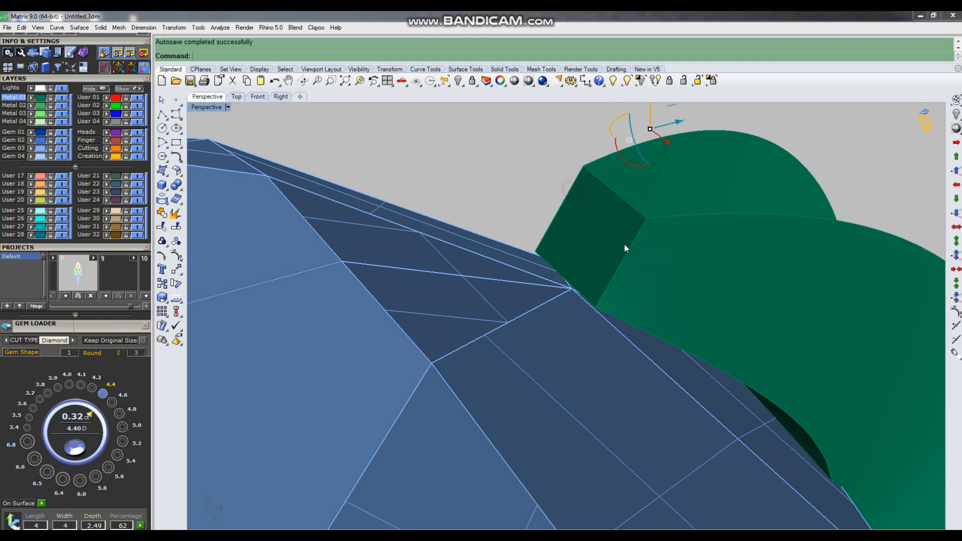
# Draw an arc between the two outer corners of the prong's tip, passing through the raised point
pyautogui.write('Arc')
pyautogui.press('Return')
pyautogui.click(584, 166)
pyautogui.click(646, 220)
pyautogui.scroll(-1, 605, 313)
pyautogui.click(640, 164)
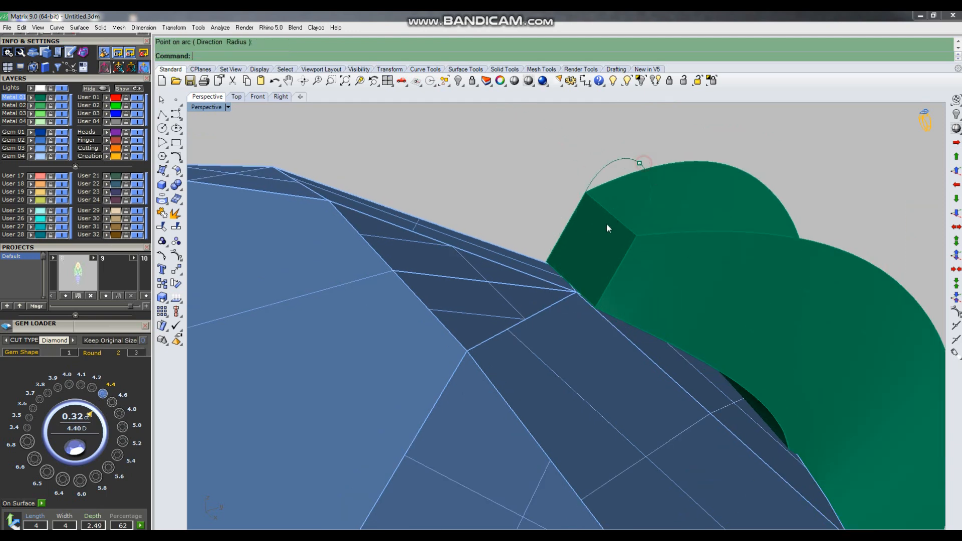
# Try drawing a four-corner 3D face starting from the tip's two outer corners, and undo it
pyautogui.scroll(-5, 607, 225)
pyautogui.moveTo(607, 225); pyautogui.dragTo(643, 249, button='right')
pyautogui.scroll(4, 644, 222)
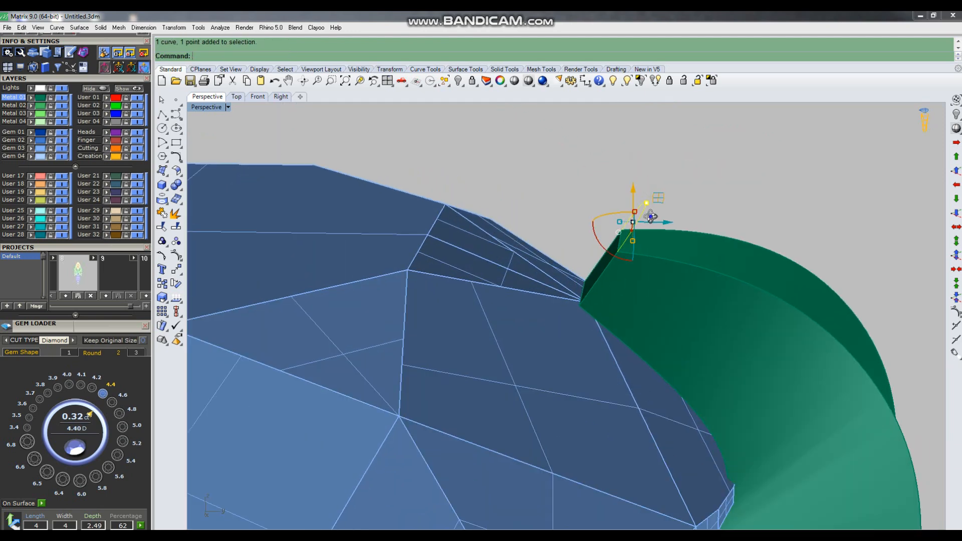
pyautogui.moveTo(647, 216); pyautogui.dragTo(656, 222, button='right')
pyautogui.write('3DFace')
pyautogui.press('Return')
pyautogui.click(619, 230)
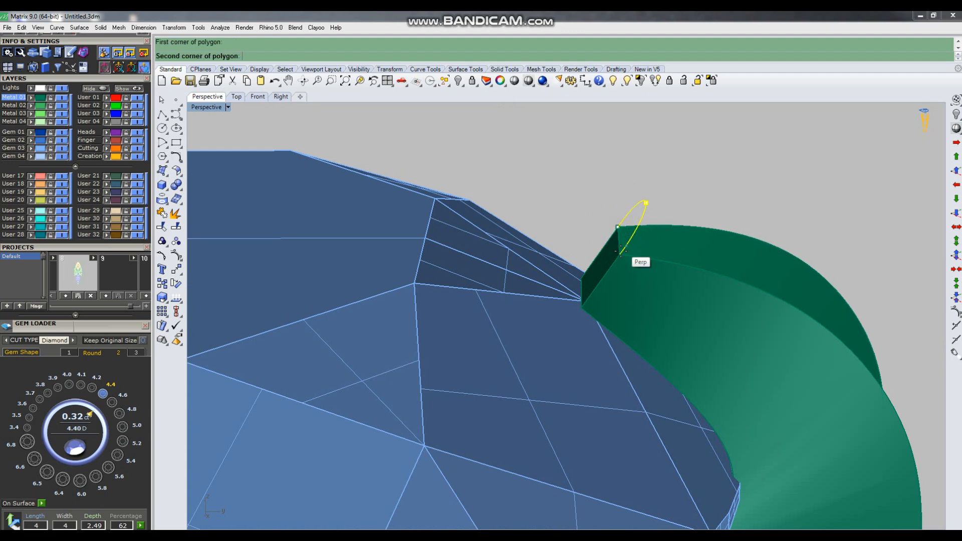
pyautogui.click(620, 253)
pyautogui.moveTo(790, 212); pyautogui.dragTo(782, 205, button='right')
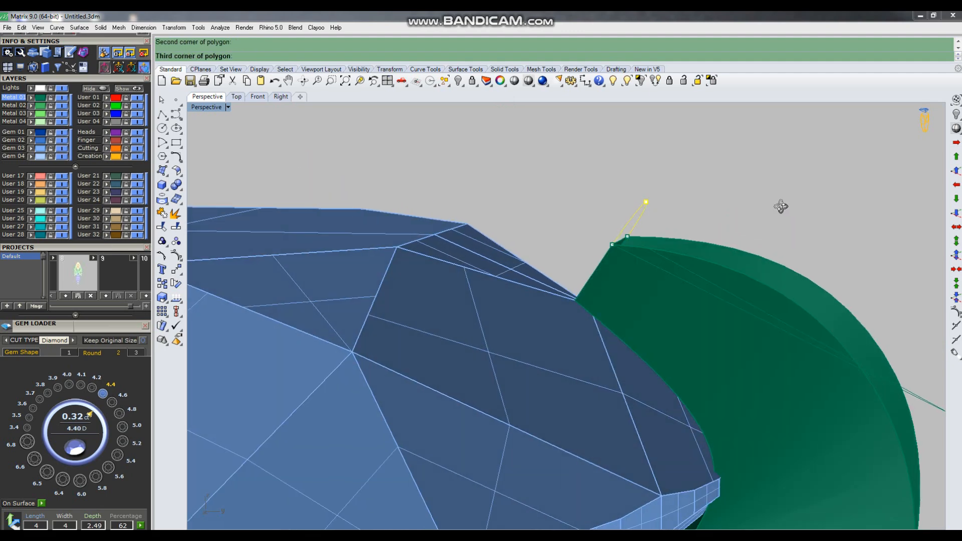
pyautogui.click(847, 222)
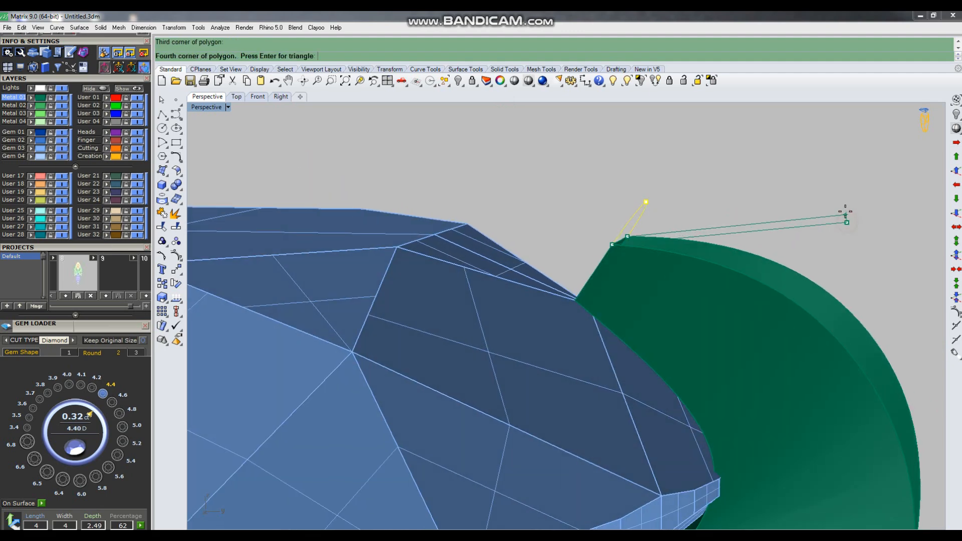
pyautogui.click(836, 180)
pyautogui.press('Escape')
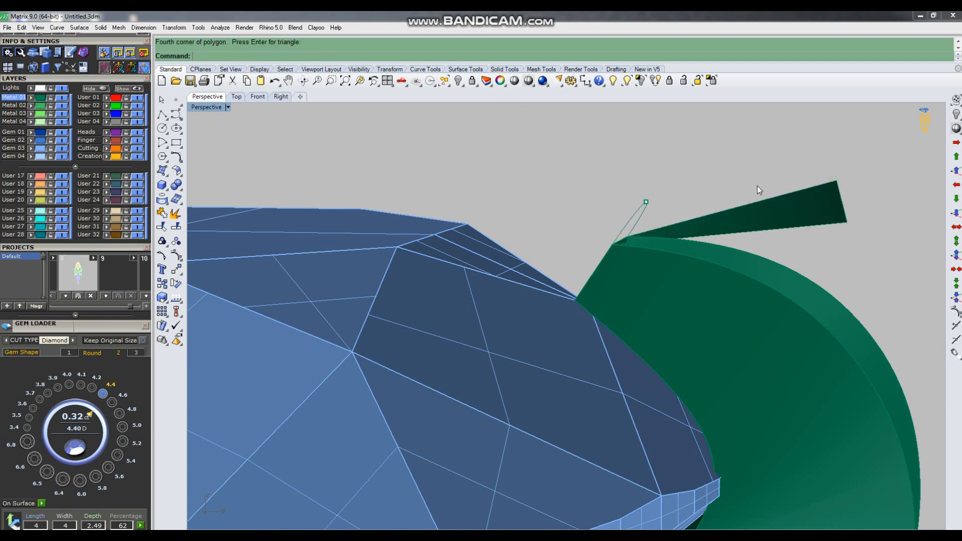
pyautogui.moveTo(758, 194); pyautogui.dragTo(760, 207, button='right')
pyautogui.hotkey('ctrl', 'z')
pyautogui.moveTo(598, 232); pyautogui.dragTo(653, 217, button='right')
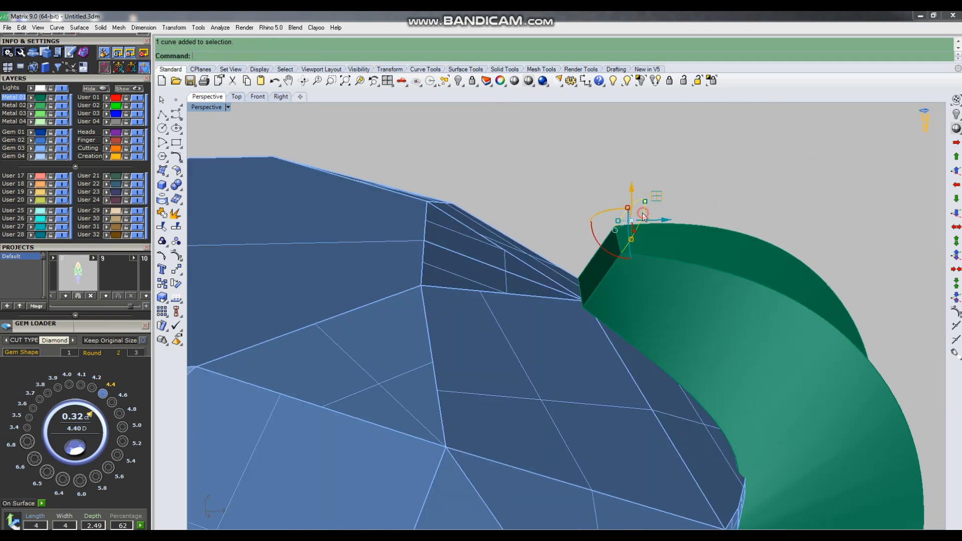
# Rotate the arc about the line between the tip's two outer corners to align it with the tip face, and delete the construction point
pyautogui.write('r3')
pyautogui.press('space')
pyautogui.click(618, 224)
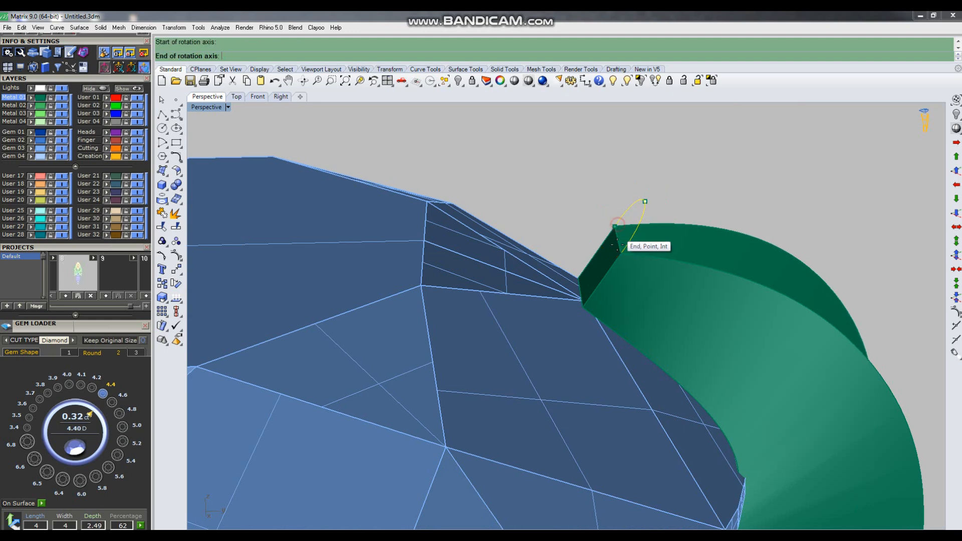
pyautogui.click(619, 249)
pyautogui.moveTo(777, 242); pyautogui.dragTo(767, 224, button='right')
pyautogui.click(796, 220)
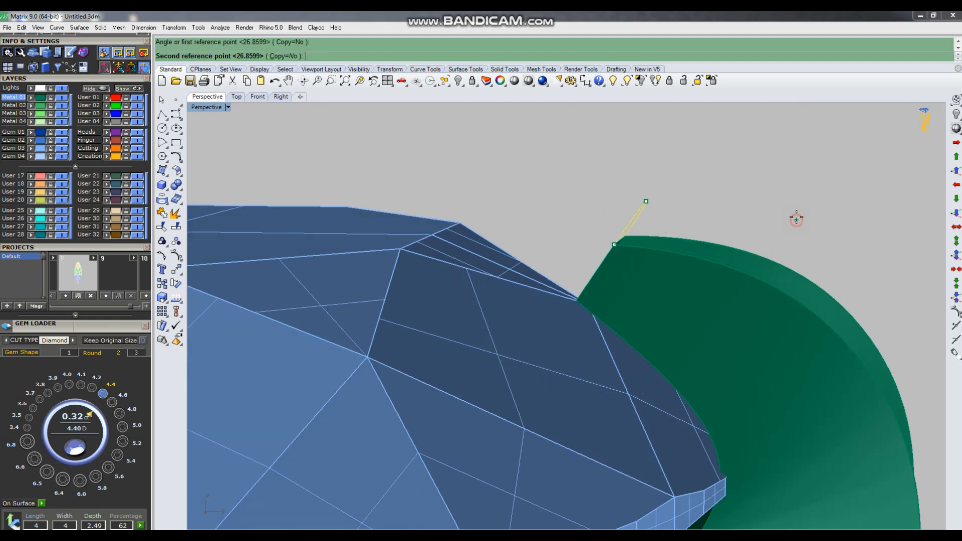
pyautogui.rightClick(726, 193)
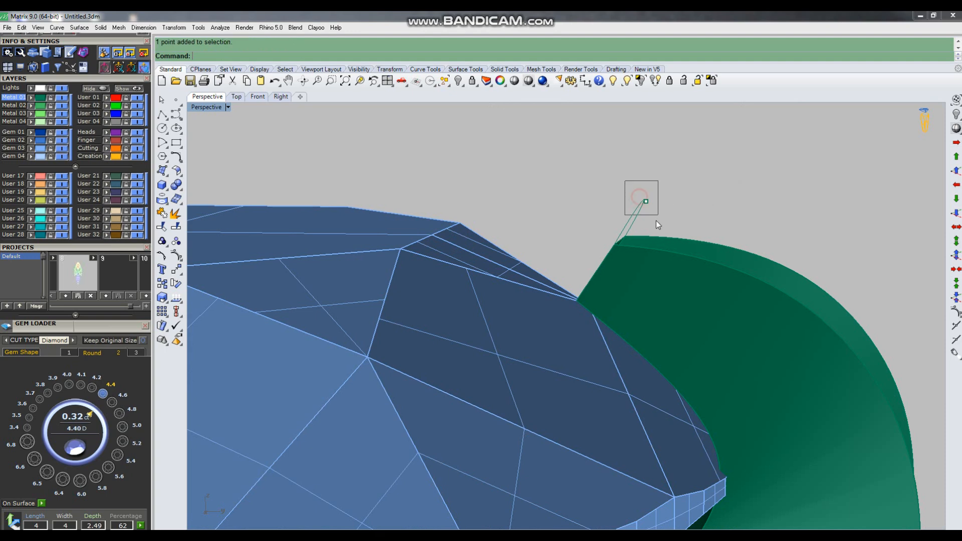
pyautogui.press('Delete')
pyautogui.moveTo(667, 213); pyautogui.dragTo(636, 212, button='right')
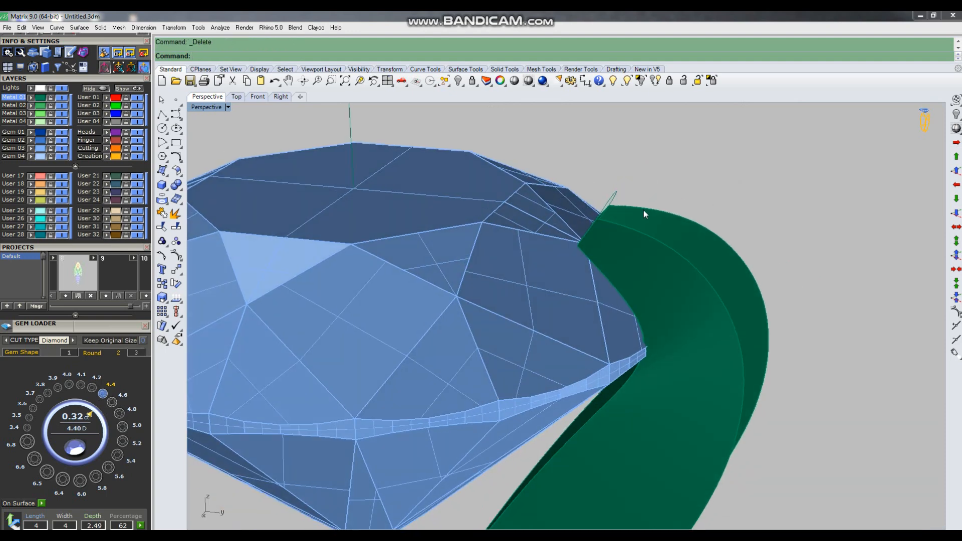
# Try sweeping the arc along the two outer edges of the prong, and undo the sweep
pyautogui.click(653, 238)
pyautogui.click(671, 215)
pyautogui.click(616, 194)
pyautogui.scroll(-12, 642, 186)
pyautogui.rightClick(653, 187)
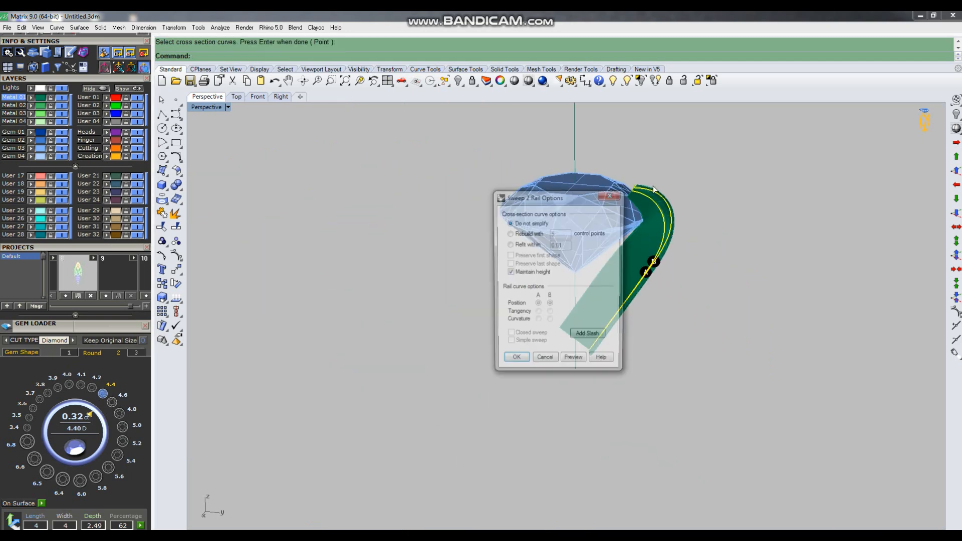
pyautogui.press('Return')
pyautogui.moveTo(693, 275); pyautogui.dragTo(721, 236, button='right')
pyautogui.hotkey('ctrl', 'z')
# Extract the prong's flat outer face and delete it
pyautogui.scroll(2, 656, 346)
pyautogui.moveTo(661, 349); pyautogui.dragTo(605, 371, button='right')
pyautogui.scroll(6, 633, 347)
pyautogui.hotkey('ctrl', 'e')
pyautogui.click(641, 347)
pyautogui.press('Return')
pyautogui.press('Delete')
# Sweep the tip arc along the prong's two long outer edges as rails to form a rounded outer face
pyautogui.scroll(-6, 643, 346)
pyautogui.moveTo(644, 347); pyautogui.dragTo(717, 209, button='right')
pyautogui.write('s2')
pyautogui.press('Return')
pyautogui.scroll(5, 674, 158)
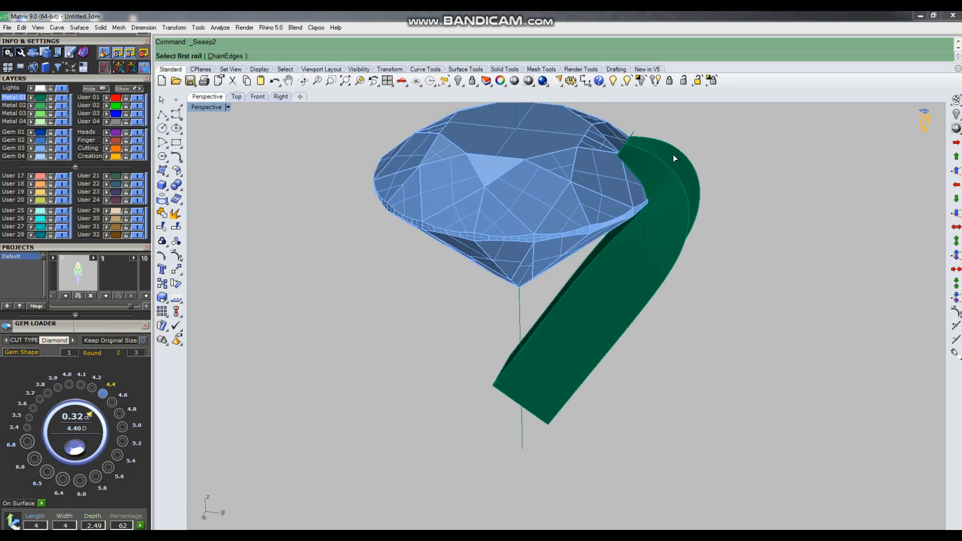
pyautogui.click(673, 154)
pyautogui.click(671, 146)
pyautogui.scroll(4, 666, 145)
pyautogui.scroll(-4, 696, 170)
pyautogui.moveTo(757, 256); pyautogui.dragTo(642, 225, button='right')
pyautogui.scroll(-5, 642, 224)
pyautogui.press('Return')
pyautogui.press('Return')
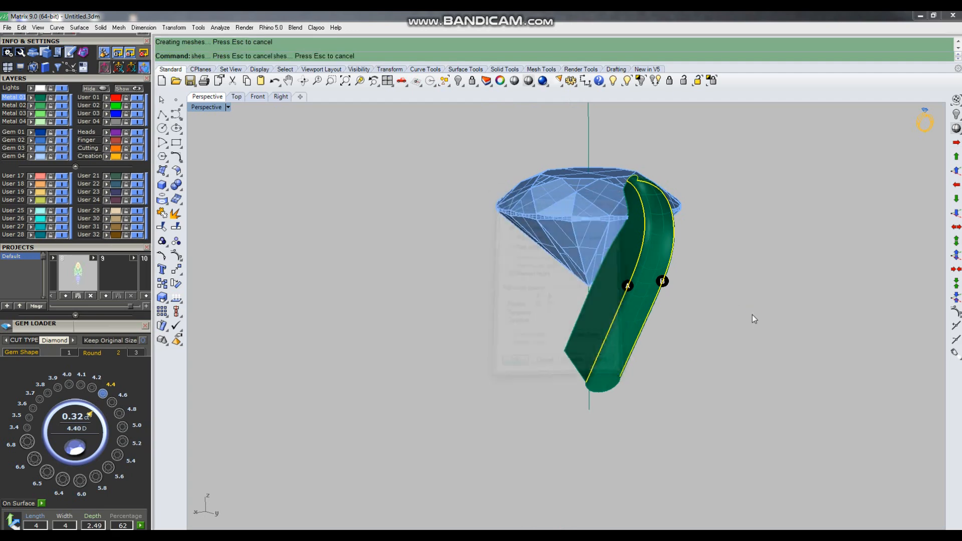
pyautogui.moveTo(668, 332); pyautogui.dragTo(624, 375, button='right')
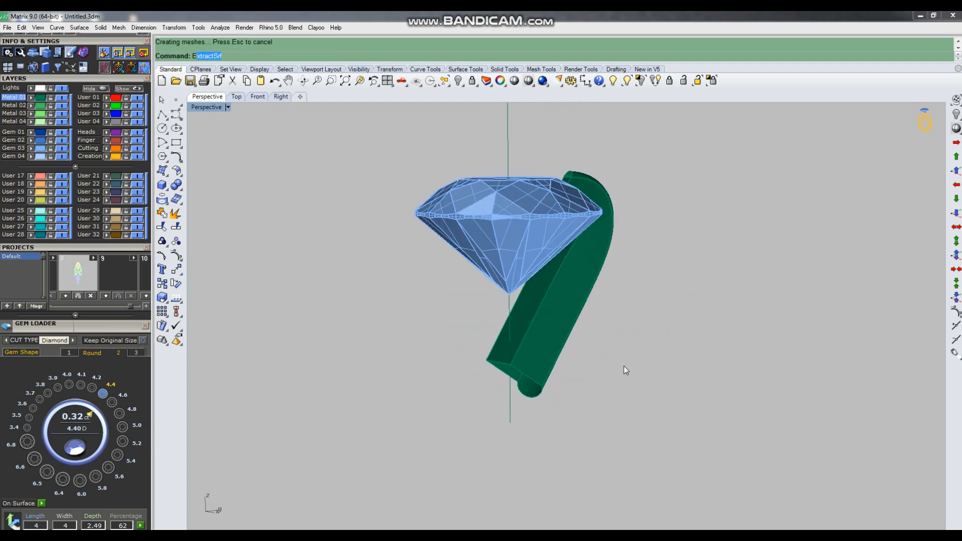
# Duplicate the edge at the prong's base and loft a flat surface across the base
pyautogui.write('de')
pyautogui.press('Return')
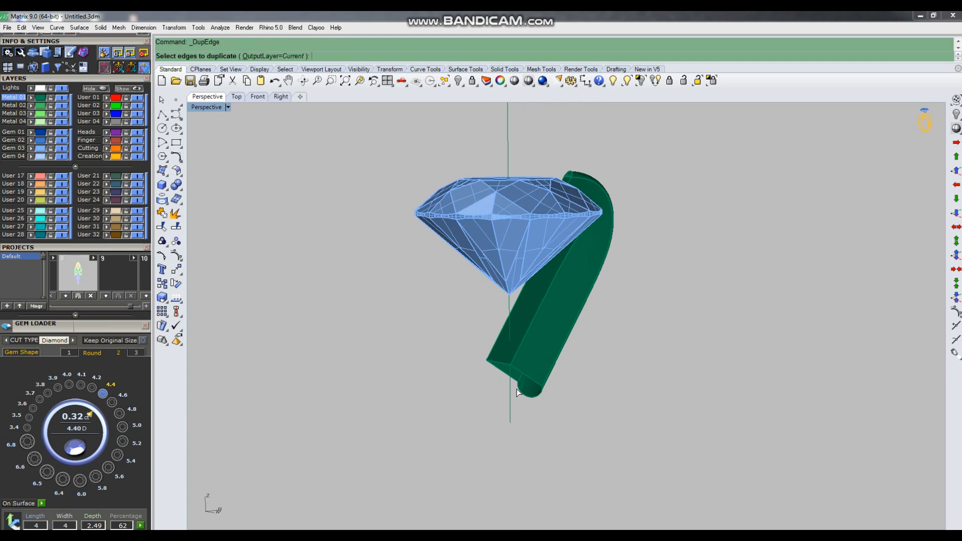
pyautogui.click(507, 375)
pyautogui.press('Return')
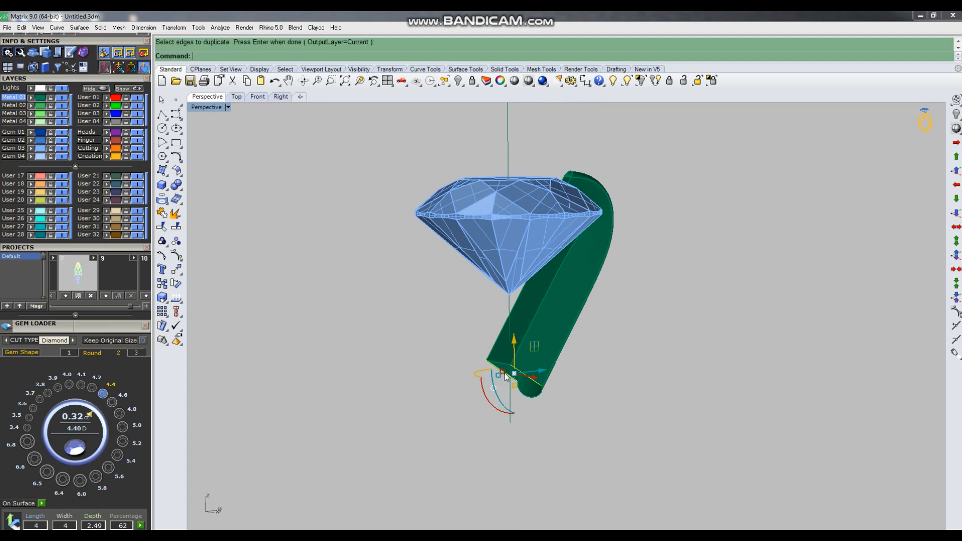
pyautogui.write('lof')
pyautogui.press('Return')
pyautogui.press('Return')
pyautogui.scroll(4, 533, 390)
pyautogui.click(554, 410)
pyautogui.moveTo(554, 410); pyautogui.dragTo(553, 379, button='right')
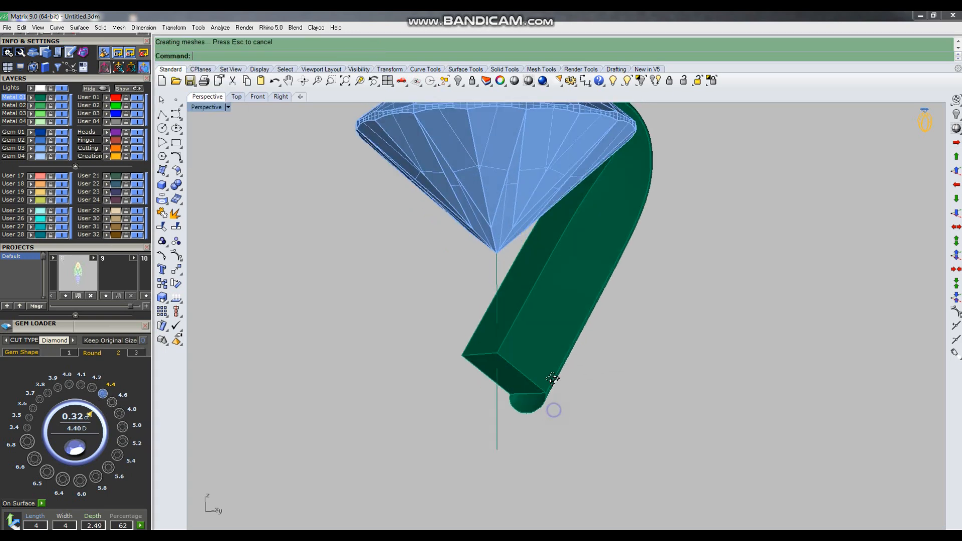
# Extend the flat base surface past the lower end of the rounded outer face
pyautogui.scroll(2, 529, 403)
pyautogui.write('e')
pyautogui.press('Return')
pyautogui.click(527, 402)
pyautogui.press('Return')
pyautogui.moveTo(565, 408); pyautogui.dragTo(624, 429, button='right')
pyautogui.click(556, 426)
pyautogui.moveTo(515, 417); pyautogui.dragTo(473, 413, button='right')
pyautogui.scroll(-5, 477, 414)
pyautogui.moveTo(577, 408)
pyautogui.mouseDown(button='right')
pyautogui.moveTo(600, 416)
pyautogui.moveTo(589, 405)
pyautogui.mouseUp(button='right')
# Split the rounded outer face with the flat base surface and delete the piece hanging below it
pyautogui.hotkey('ctrl', 'shift', 's')
pyautogui.click(607, 423)
pyautogui.press('Return')
pyautogui.click(598, 423)
pyautogui.moveTo(612, 395); pyautogui.dragTo(632, 407)
pyautogui.click(604, 350)
pyautogui.hotkey('ctrl', 'shift', 's')
pyautogui.click(626, 412)
pyautogui.press('Return')
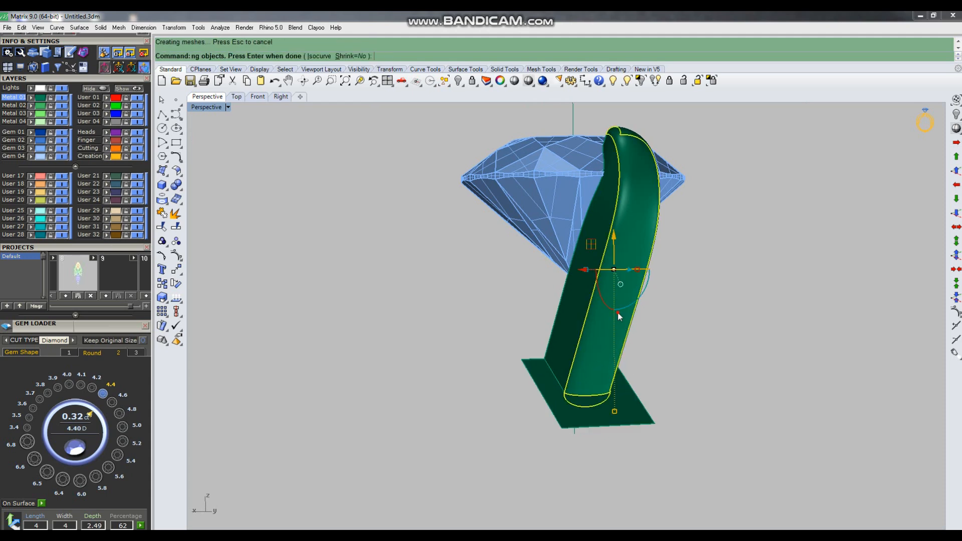
pyautogui.keyDown('ctrl'); pyautogui.click(638, 232); pyautogui.keyUp('ctrl')
pyautogui.press('Delete')
# Delete the flat cutting surface and the leftover pieces at the prong's base
pyautogui.moveTo(570, 399); pyautogui.dragTo(674, 387, button='right')
pyautogui.click(567, 414)
pyautogui.press('Delete')
pyautogui.moveTo(570, 411); pyautogui.dragTo(647, 385, button='right')
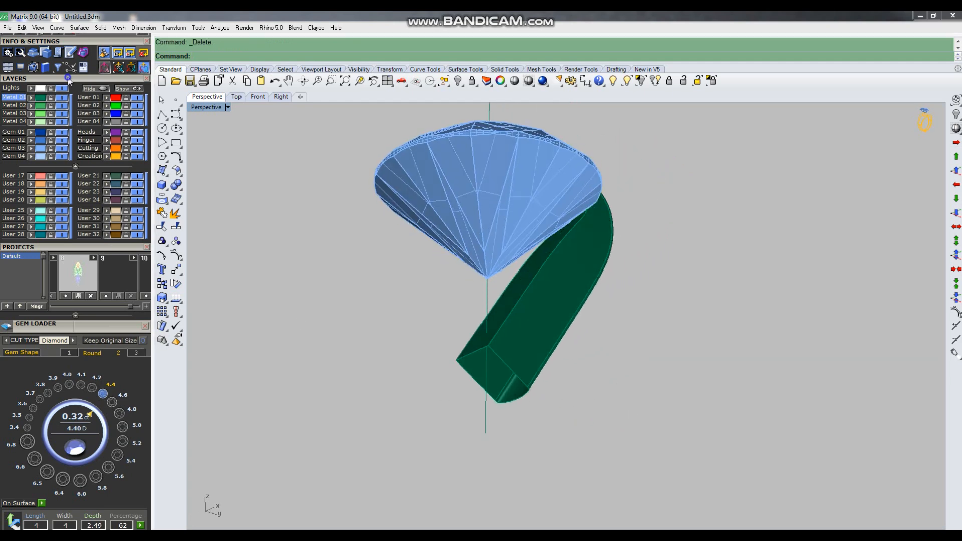
pyautogui.moveTo(66, 78); pyautogui.dragTo(53, 226)
pyautogui.scroll(-3, 591, 311)
pyautogui.scroll(5, 495, 361)
pyautogui.moveTo(557, 368); pyautogui.dragTo(476, 255, button='right')
pyautogui.moveTo(504, 259); pyautogui.dragTo(665, 392)
pyautogui.moveTo(686, 280); pyautogui.dragTo(694, 341, button='right')
pyautogui.press('Delete')
pyautogui.moveTo(554, 386); pyautogui.dragTo(558, 317, button='right')
pyautogui.scroll(-5, 607, 317)
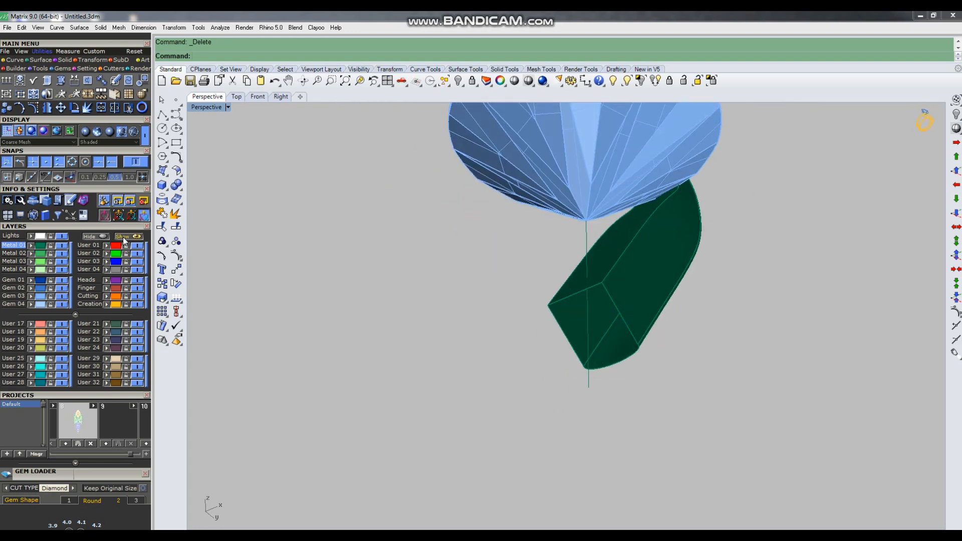
# Close the prong's base with an Edge Curves surface built from its three straight edges and the rounded edge
pyautogui.click(38, 60)
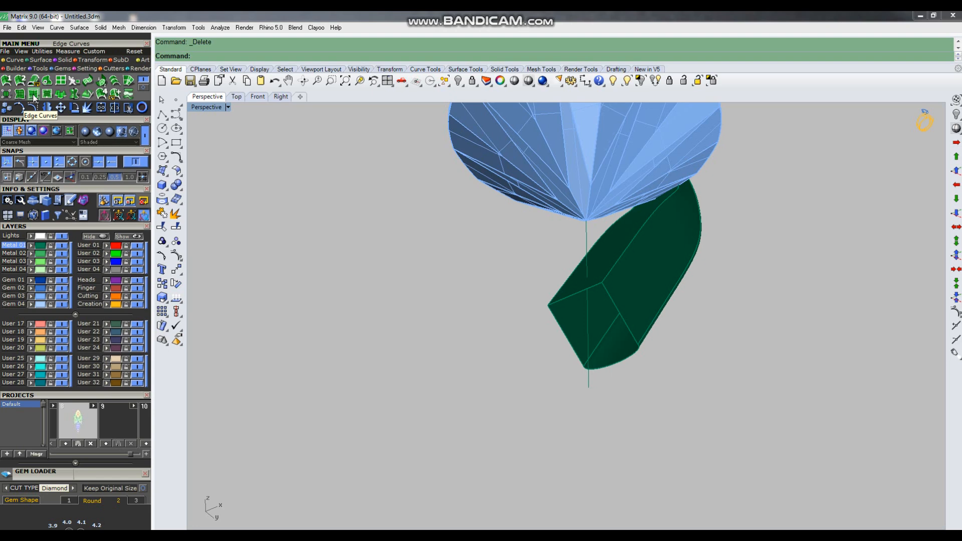
pyautogui.click(33, 96)
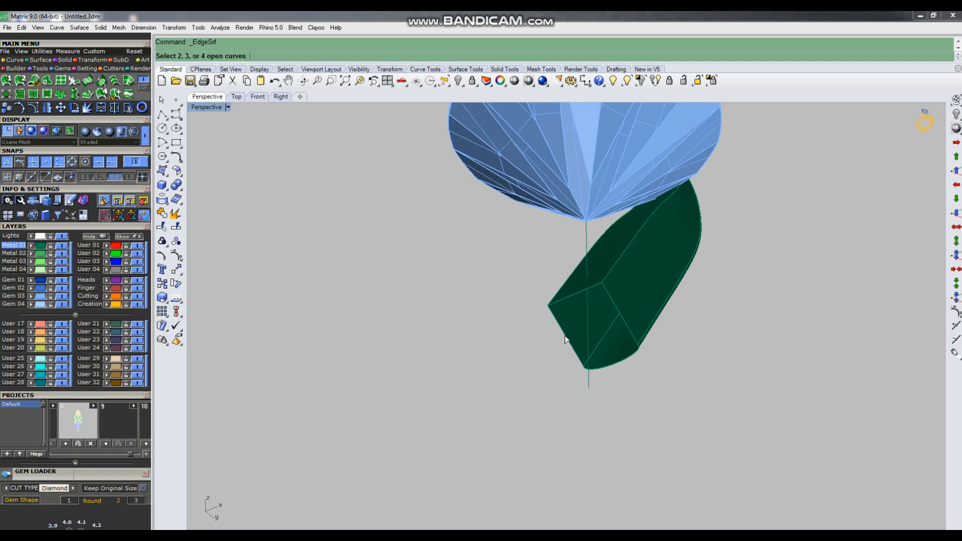
pyautogui.click(594, 287)
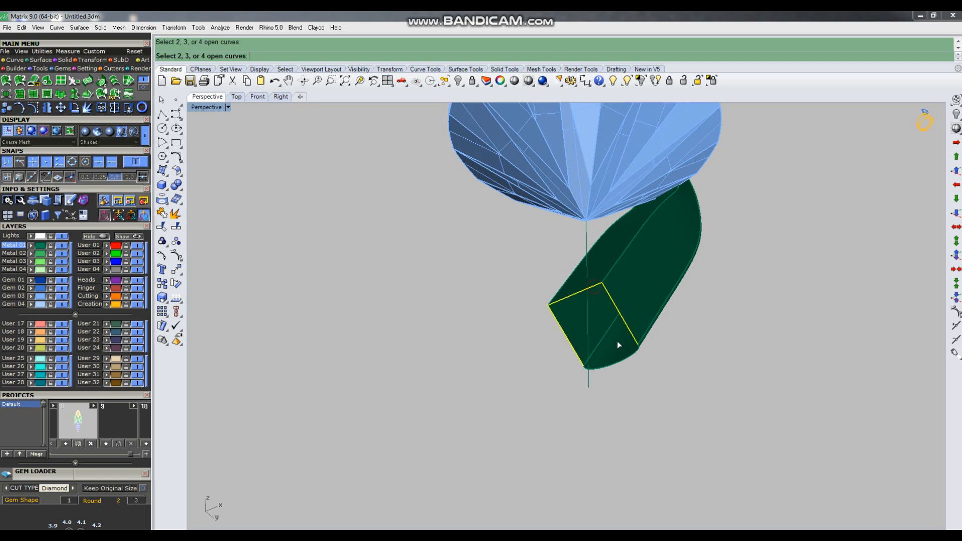
pyautogui.click(614, 363)
# Delete the flat four-sided face at the prong's tip
pyautogui.moveTo(573, 359); pyautogui.dragTo(645, 350, button='right')
pyautogui.scroll(3, 567, 283)
pyautogui.moveTo(566, 284); pyautogui.dragTo(651, 286, button='right')
pyautogui.scroll(5, 665, 250)
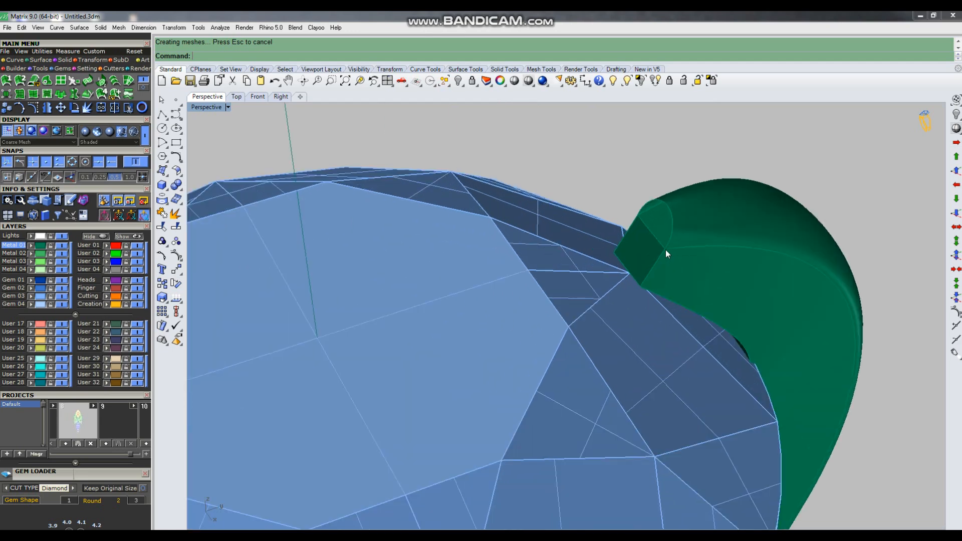
pyautogui.press('Return')
pyautogui.click(653, 245)
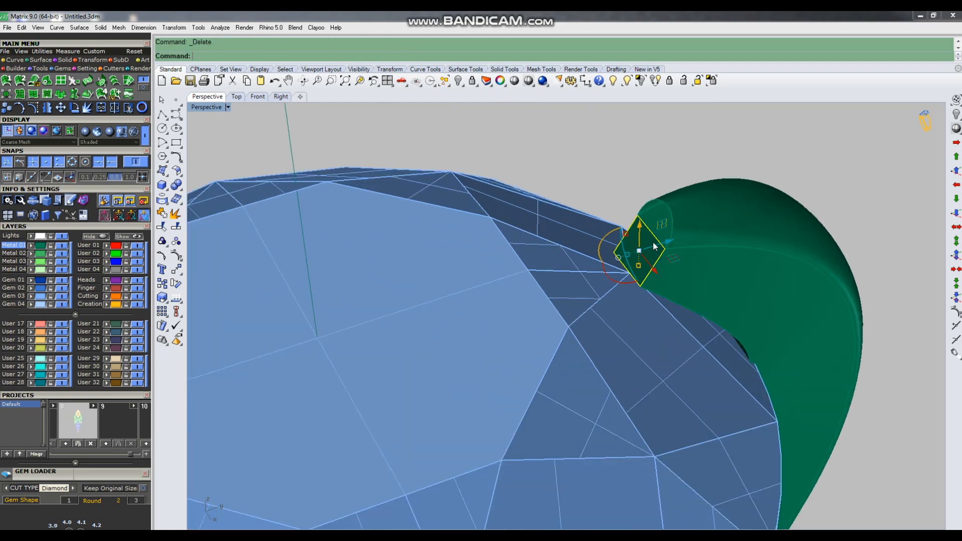
pyautogui.press('Return')
pyautogui.press('Delete')
pyautogui.moveTo(635, 269); pyautogui.dragTo(515, 211, button='right')
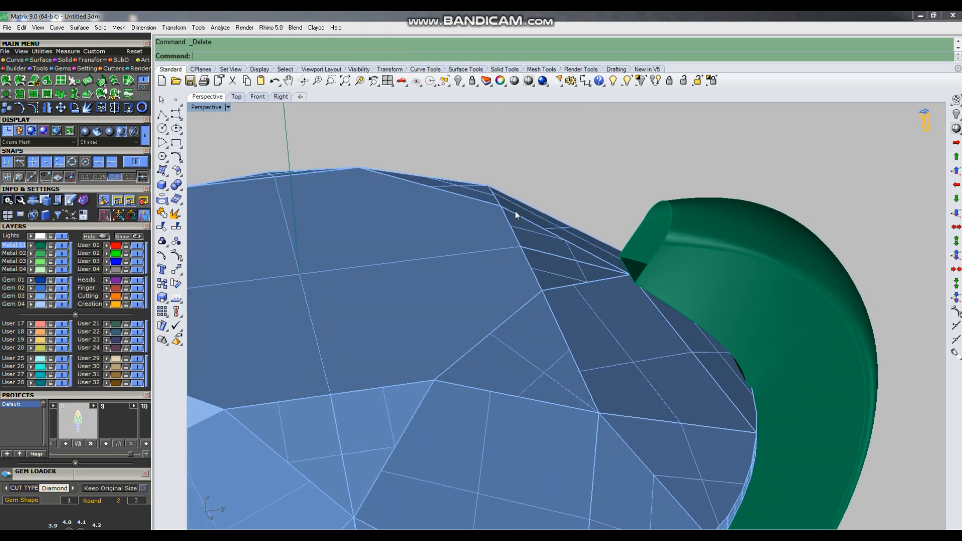
# Close the prong's tip with an Edge Curves surface built from its three straight edges and the arc
pyautogui.click(61, 107)
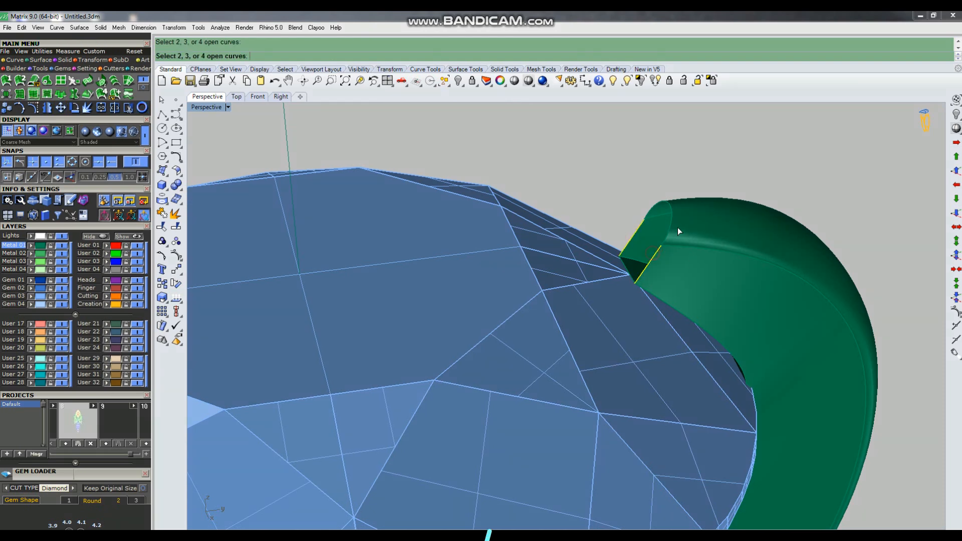
pyautogui.click(672, 221)
pyautogui.click(628, 267)
pyautogui.click(628, 268)
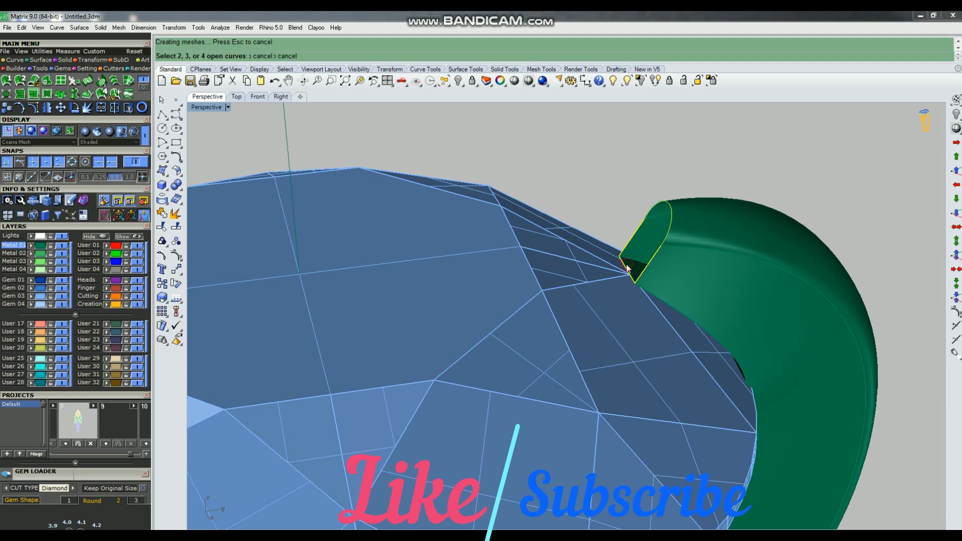
pyautogui.moveTo(618, 227); pyautogui.dragTo(735, 154, button='right')
pyautogui.moveTo(603, 229); pyautogui.dragTo(678, 212, button='right')
# Join all the prong's surfaces into one closed polysurface
pyautogui.moveTo(712, 166); pyautogui.dragTo(629, 227)
pyautogui.scroll(-8, 635, 205)
pyautogui.rightClick(694, 392)
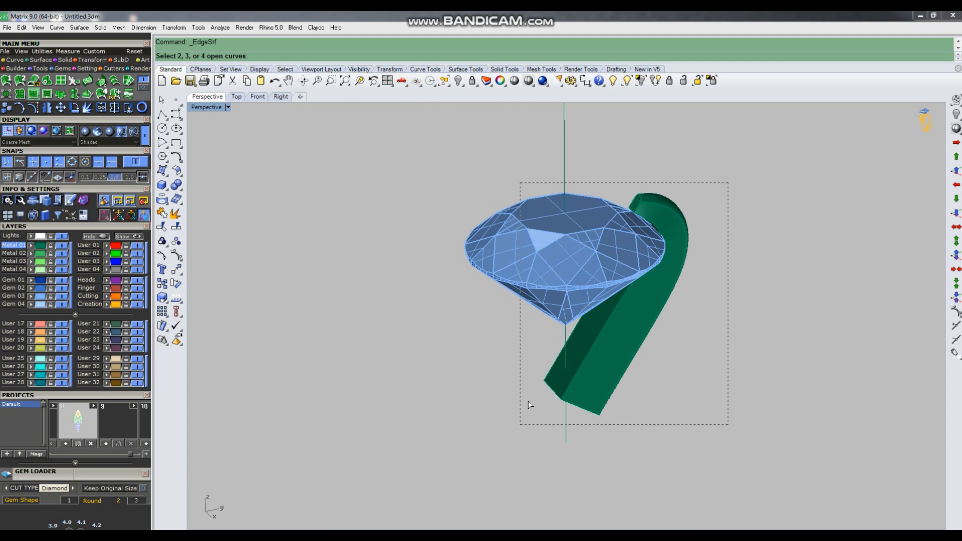
pyautogui.press('Escape')
pyautogui.scroll(-2, 594, 372)
pyautogui.moveTo(699, 248); pyautogui.dragTo(523, 433)
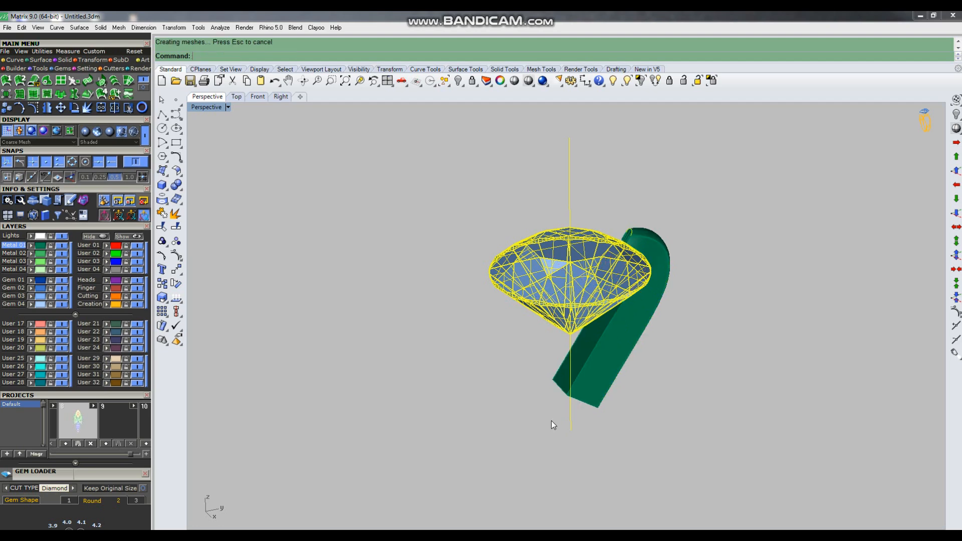
# Check the joined prong for naked edges with Edge Analysis, and close the analysis
pyautogui.click(615, 371)
pyautogui.write('e')
pyautogui.press('Return')
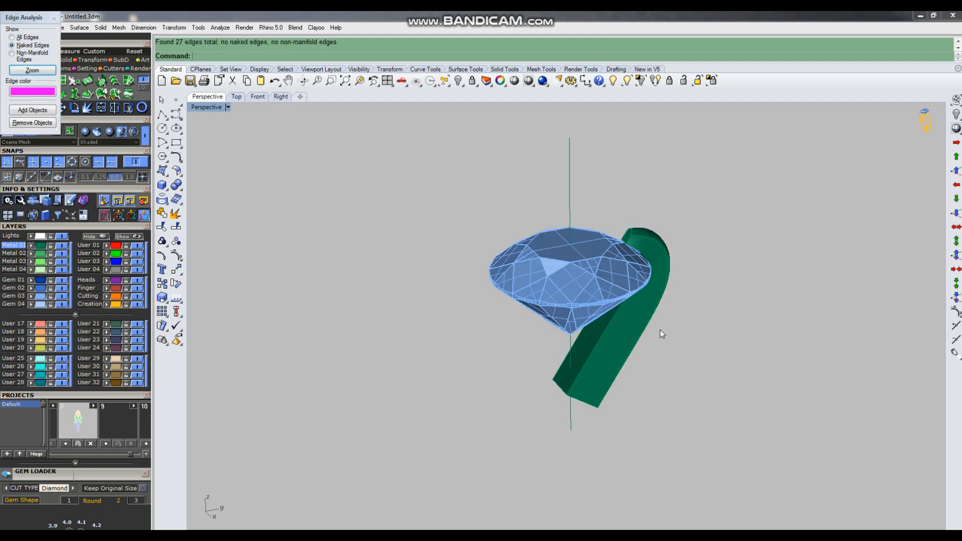
pyautogui.click(54, 19)
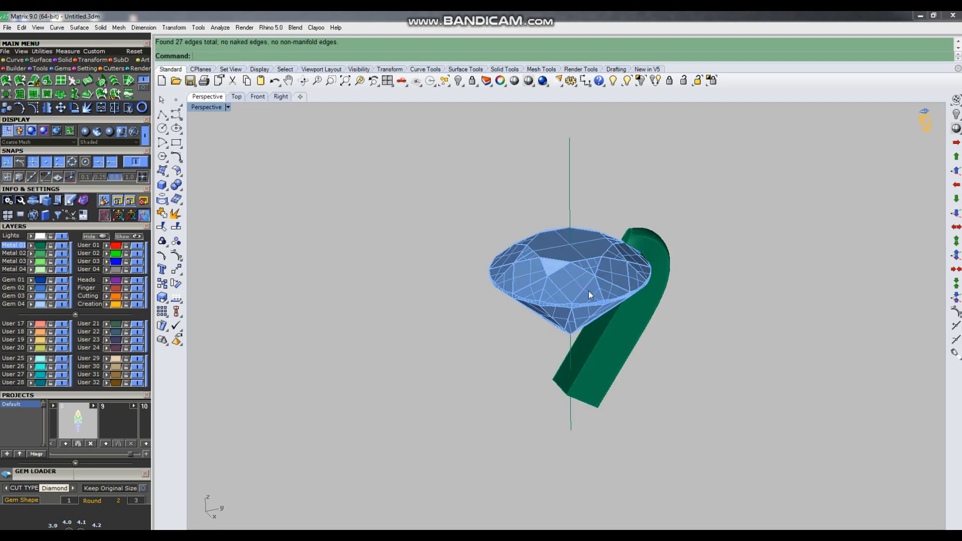
pyautogui.moveTo(588, 291); pyautogui.dragTo(549, 354, button='right')
pyautogui.moveTo(694, 328); pyautogui.dragTo(723, 321, button='right')
# Polar array the prong around the origin with 5 items over 360 degrees
pyautogui.click(652, 342)
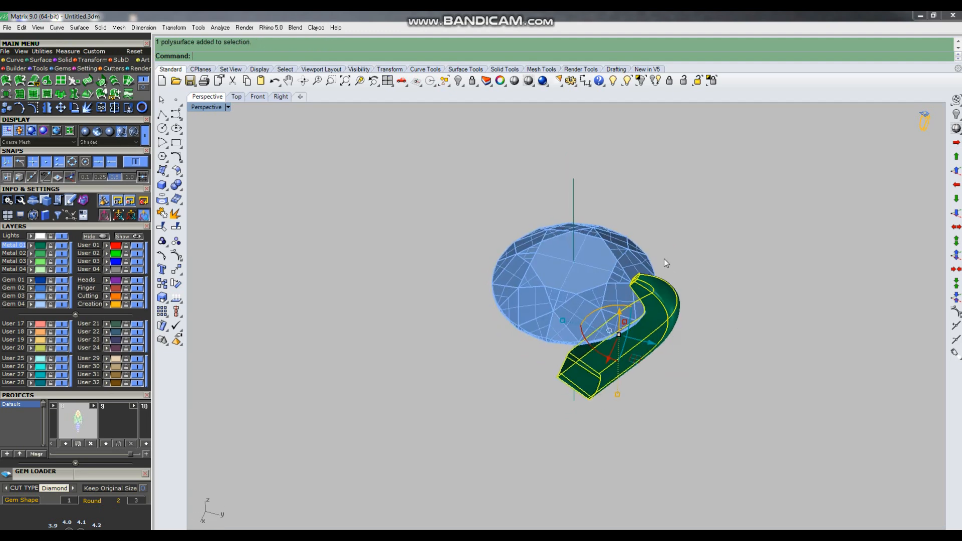
pyautogui.scroll(6, 664, 259)
pyautogui.click(696, 236)
pyautogui.moveTo(622, 287); pyautogui.dragTo(627, 350, button='right')
pyautogui.scroll(-3, 627, 350)
pyautogui.click(628, 350)
pyautogui.write('ap')
pyautogui.press('Return')
pyautogui.write('0')
pyautogui.press('Return')
pyautogui.write('5')
pyautogui.press('Return')
pyautogui.press('Return')
pyautogui.press('Return')
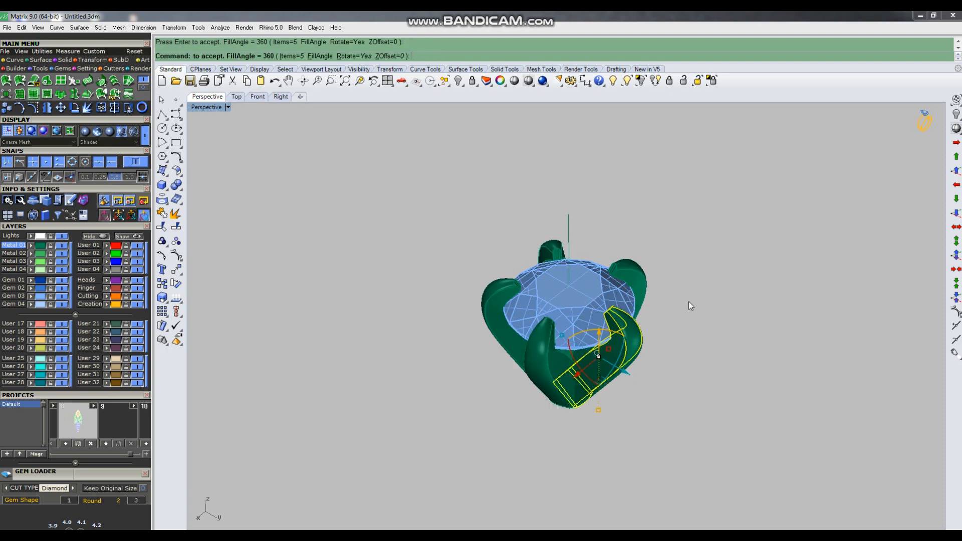
# Narrow the original prong with Scale1D from the middle of its lower inner edge, setting the distance to the edge's corner to 0.35
pyautogui.moveTo(690, 315); pyautogui.dragTo(570, 323, button='right')
pyautogui.scroll(2, 588, 350)
pyautogui.click(587, 353)
pyautogui.moveTo(607, 374); pyautogui.dragTo(607, 383, button='right')
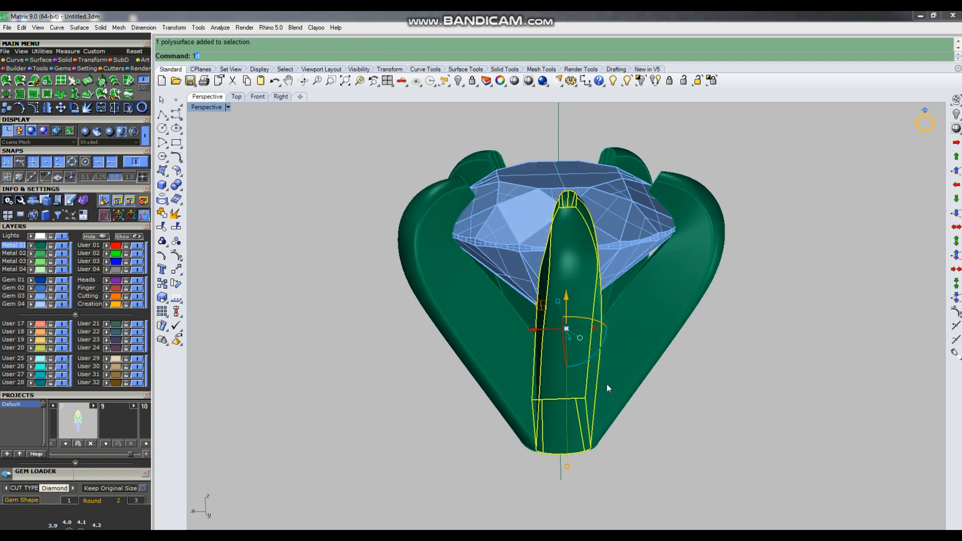
pyautogui.rightClick(607, 383)
pyautogui.scroll(4, 564, 406)
pyautogui.moveTo(717, 414); pyautogui.dragTo(802, 442, button='right')
pyautogui.scroll(4, 529, 372)
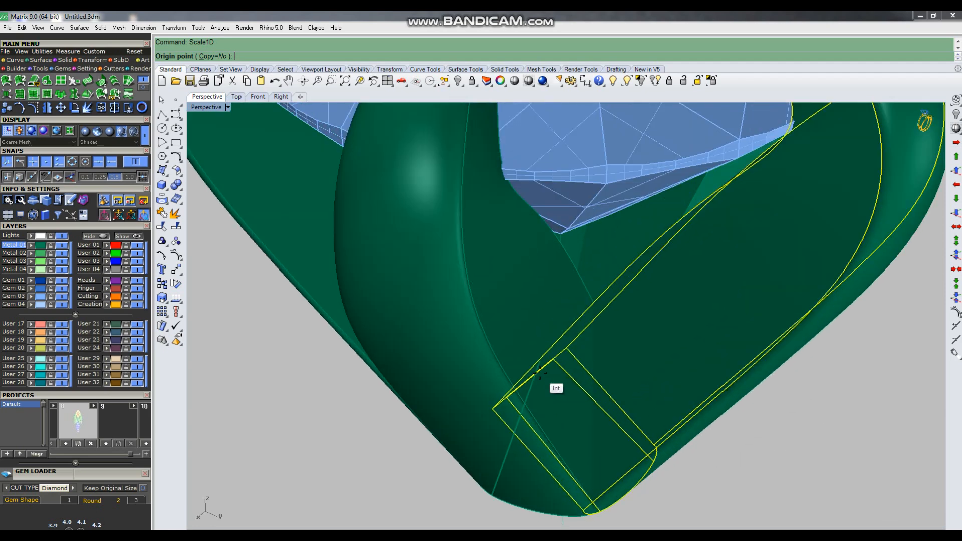
pyautogui.moveTo(559, 386); pyautogui.dragTo(685, 453, button='right')
pyautogui.scroll(4, 571, 421)
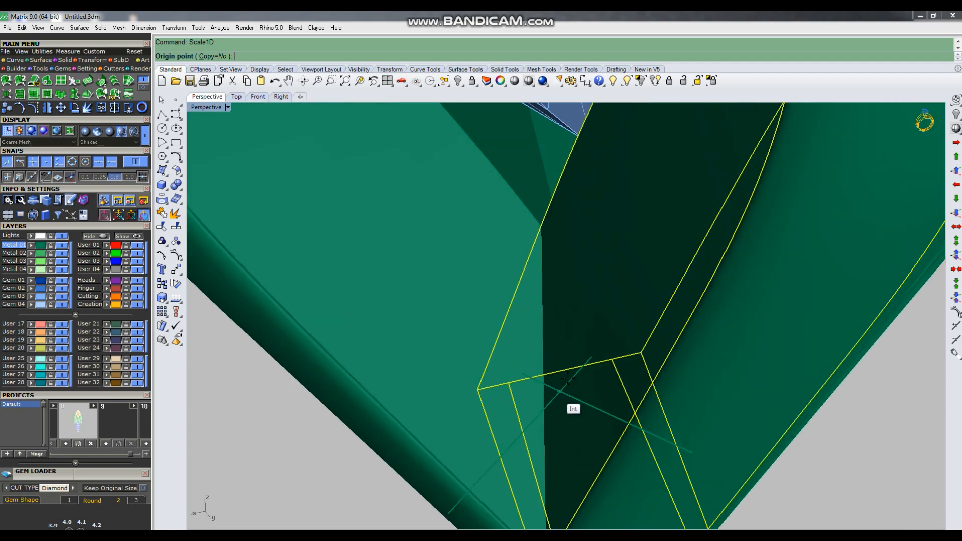
pyautogui.click(560, 370)
pyautogui.click(642, 352)
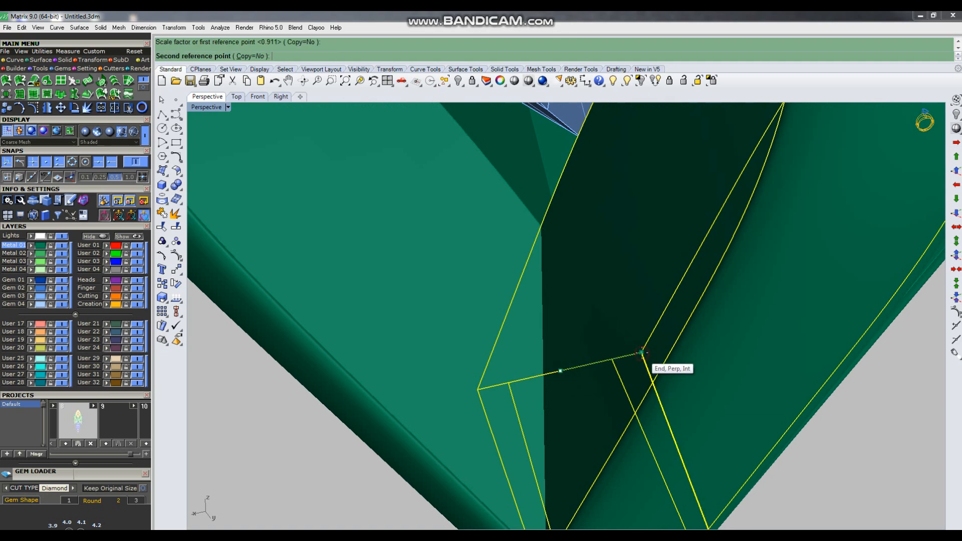
pyautogui.write('35')
pyautogui.press('Return')
pyautogui.scroll(-6, 642, 348)
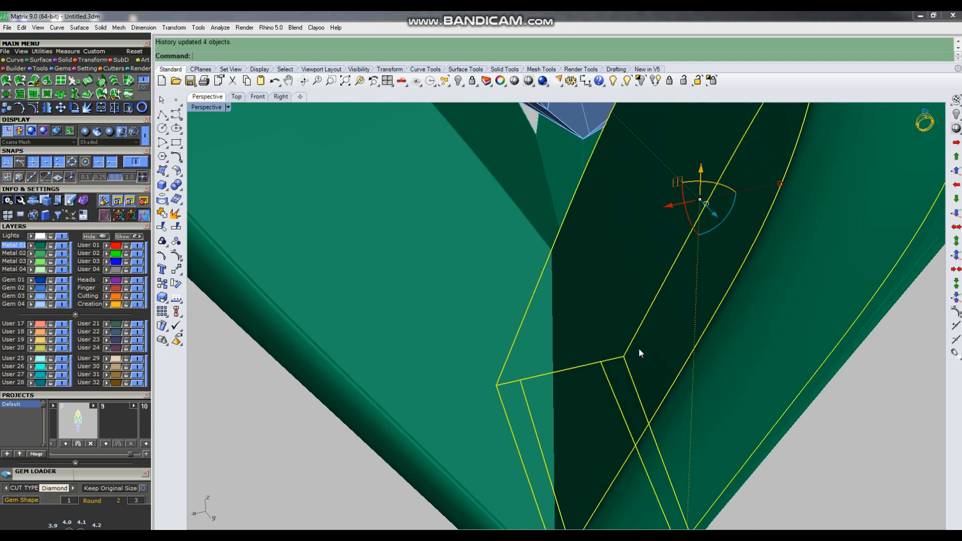
# Hide the gem and inspect the arrayed prongs and the way they meet at the base
pyautogui.moveTo(595, 366); pyautogui.dragTo(609, 346, button='right')
pyautogui.click(575, 299)
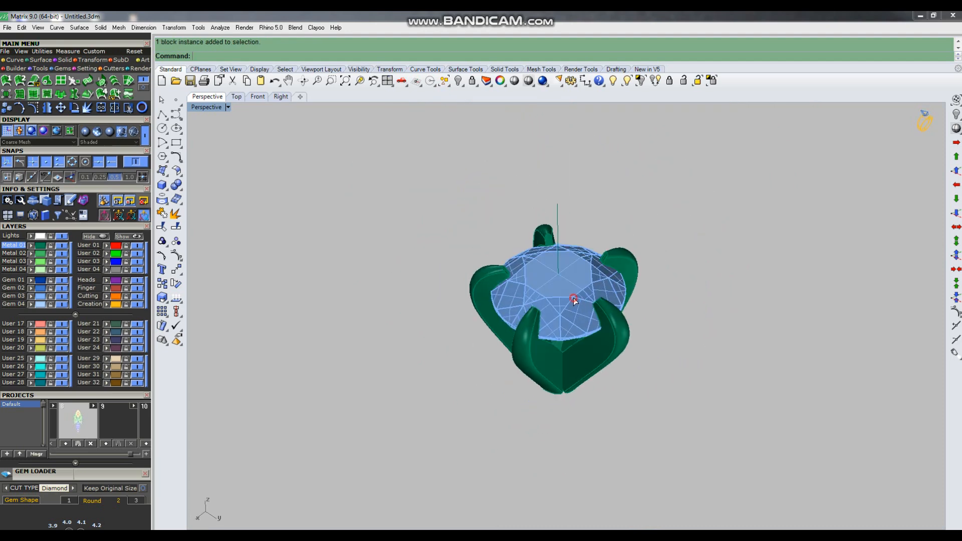
pyautogui.hotkey('ctrl', 'h')
pyautogui.moveTo(674, 278); pyautogui.dragTo(587, 347, button='right')
pyautogui.scroll(5, 608, 301)
pyautogui.moveTo(608, 301); pyautogui.dragTo(599, 361, button='right')
pyautogui.scroll(-4, 657, 275)
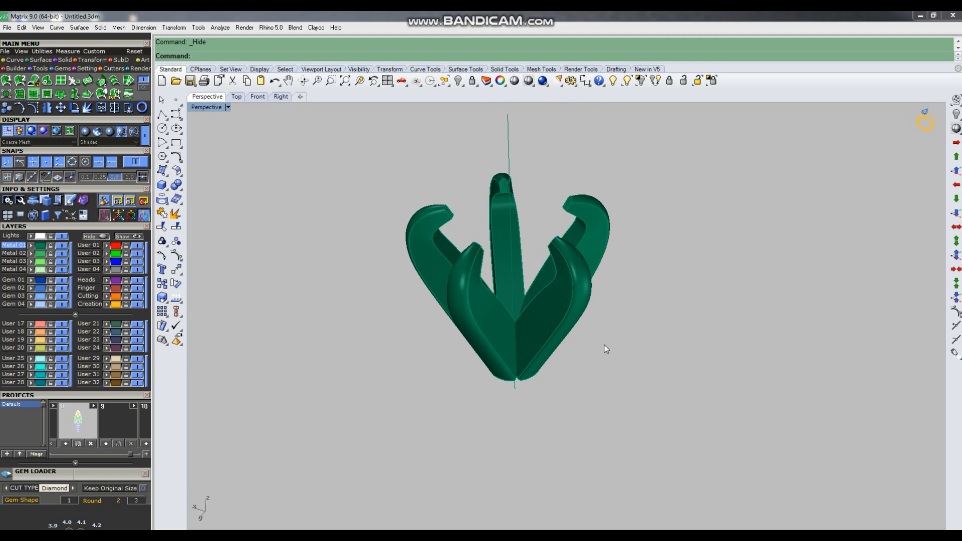
# Bring the gem back into view and move the vertical centre line down below the prongs
pyautogui.hotkey('ctrl', 'z')
pyautogui.moveTo(539, 357); pyautogui.dragTo(572, 390, button='right')
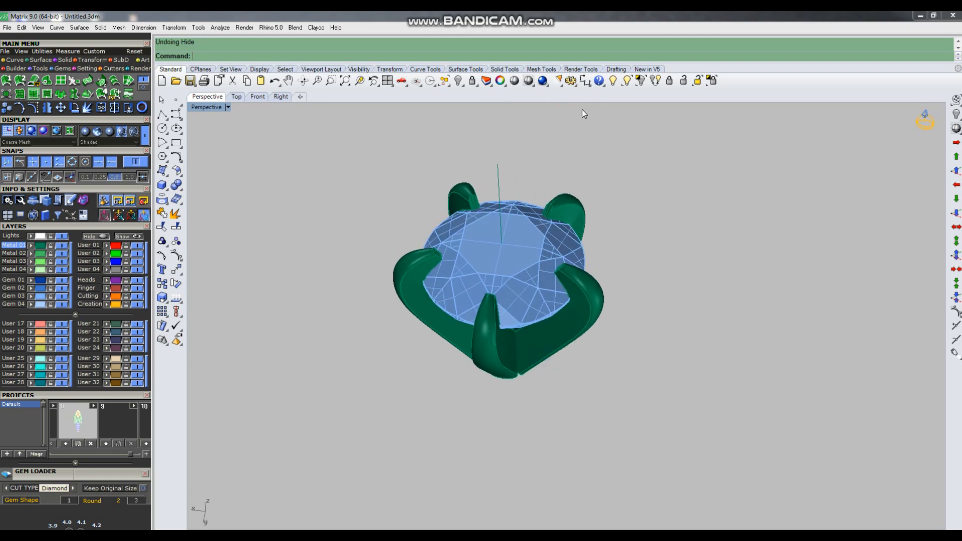
pyautogui.moveTo(589, 354); pyautogui.dragTo(559, 283, button='right')
pyautogui.scroll(-4, 577, 274)
pyautogui.click(545, 216)
pyautogui.moveTo(546, 242); pyautogui.dragTo(553, 370)
pyautogui.click(596, 366)
# Rescale the vertical line with Scale1D from its lower end in the Right view
pyautogui.moveTo(597, 366); pyautogui.dragTo(511, 400, button='right')
pyautogui.click(545, 400)
pyautogui.hotkey('ctrl', 'F3')
pyautogui.scroll(-5, 568, 347)
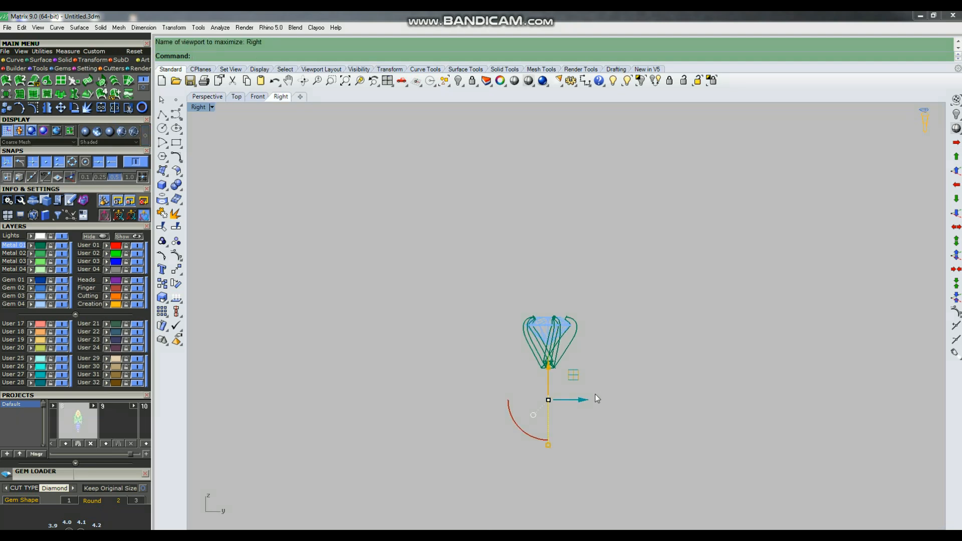
pyautogui.write('s1')
pyautogui.press('Return')
pyautogui.click(550, 447)
pyautogui.scroll(5, 566, 382)
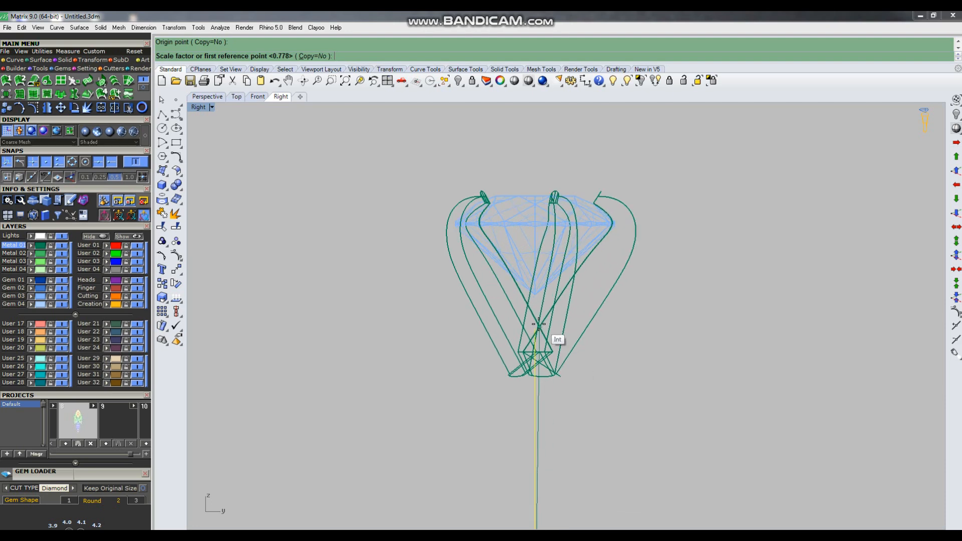
pyautogui.click(536, 327)
pyautogui.scroll(-4, 546, 341)
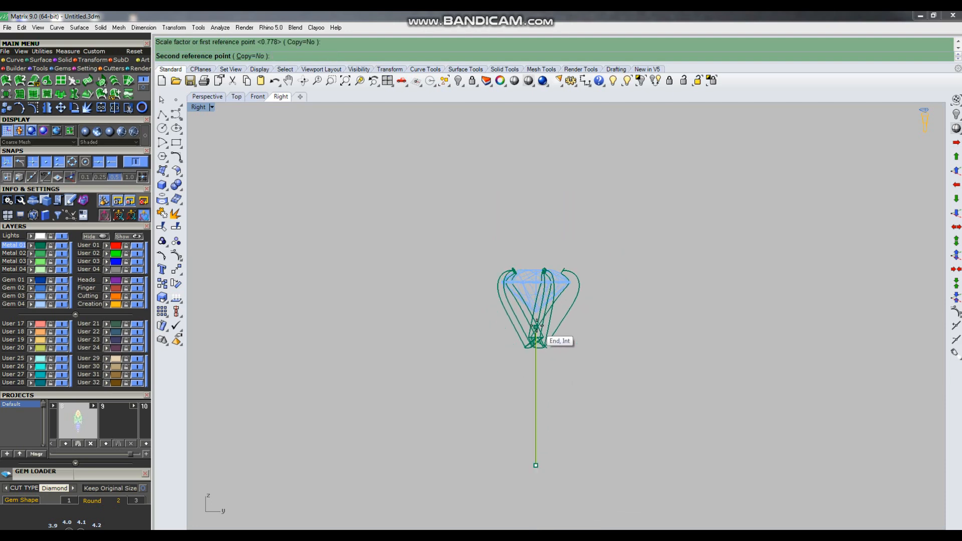
pyautogui.write('.5')
pyautogui.press('Return')
# Set the vertical line's length to 5.7 with Scale1D from its lower end, and move it up to meet the prong base
pyautogui.click(564, 351)
pyautogui.click(543, 387)
pyautogui.scroll(3, 543, 388)
pyautogui.moveTo(531, 395); pyautogui.dragTo(539, 361)
pyautogui.write('s1')
pyautogui.press('Return')
pyautogui.click(531, 475)
pyautogui.scroll(6, 545, 353)
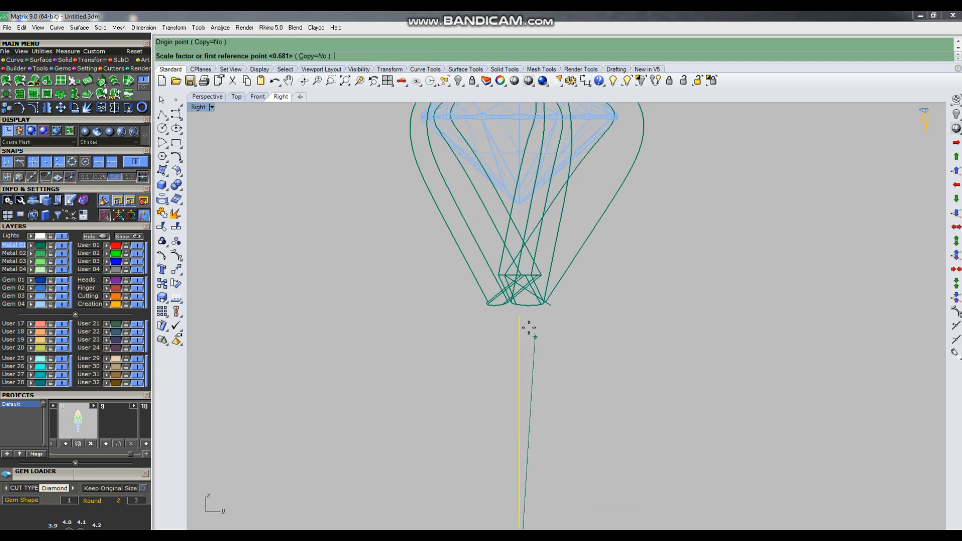
pyautogui.click(521, 316)
pyautogui.write('5.7')
pyautogui.press('Return')
pyautogui.moveTo(519, 414); pyautogui.dragTo(524, 385)
pyautogui.click(648, 380)
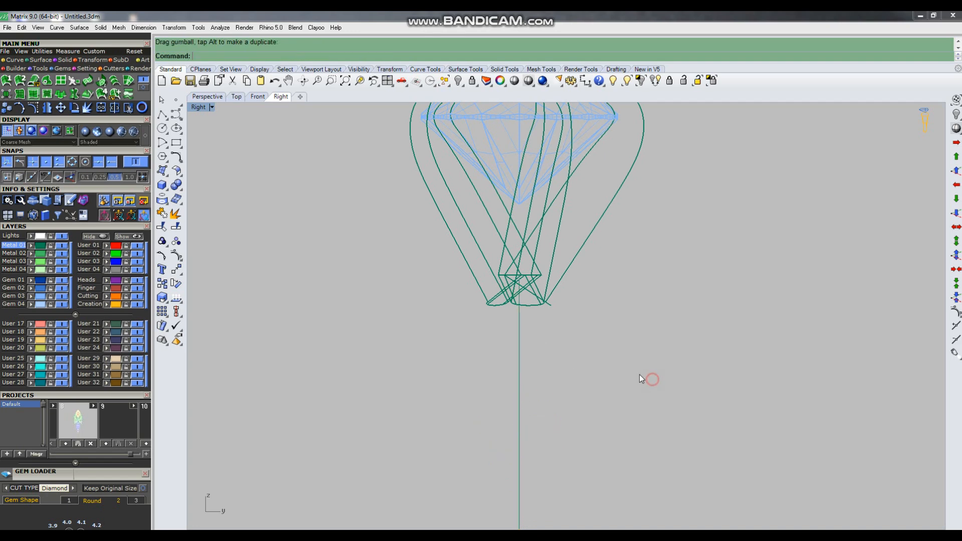
# Draw a circle with a diameter of 1.30 centred on the lower end of the vertical line, in the Perspective view
pyautogui.hotkey('ctrl', 'F4')
pyautogui.moveTo(540, 393); pyautogui.dragTo(526, 409, button='right')
pyautogui.moveTo(581, 386); pyautogui.dragTo(504, 412)
pyautogui.moveTo(555, 427); pyautogui.dragTo(556, 438, button='right')
pyautogui.write('ci')
pyautogui.press('Return')
pyautogui.click(549, 448)
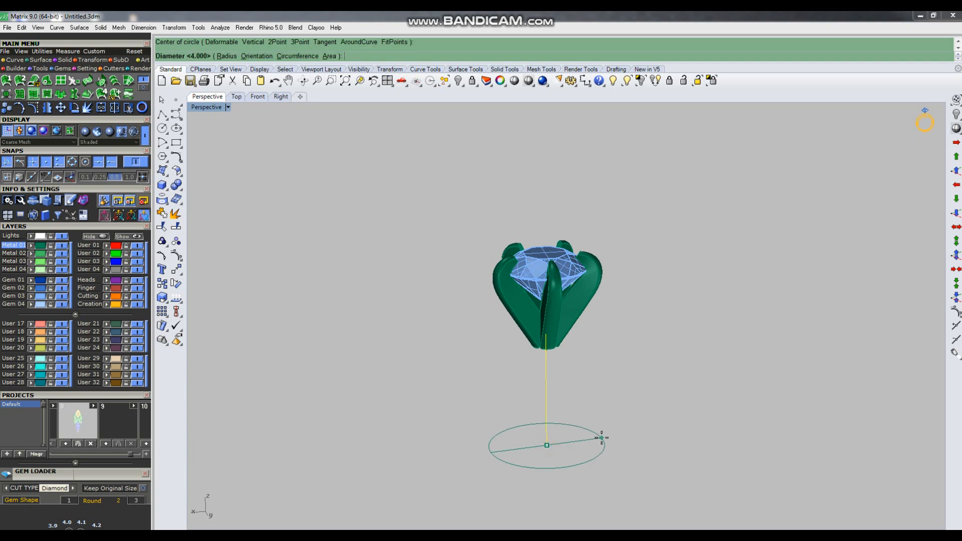
pyautogui.write('1.30')
pyautogui.press('Return')
# Inspect the circle below the prongs and compare its size with the prong base
pyautogui.scroll(3, 572, 459)
pyautogui.click(572, 458)
pyautogui.moveTo(582, 443); pyautogui.dragTo(577, 468, button='right')
pyautogui.click(557, 426)
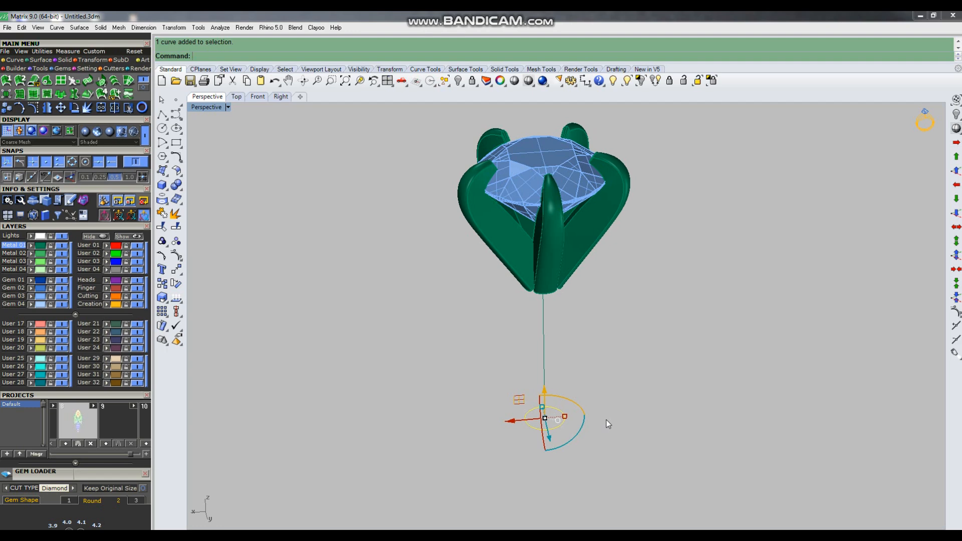
pyautogui.click(599, 437)
pyautogui.scroll(5, 556, 416)
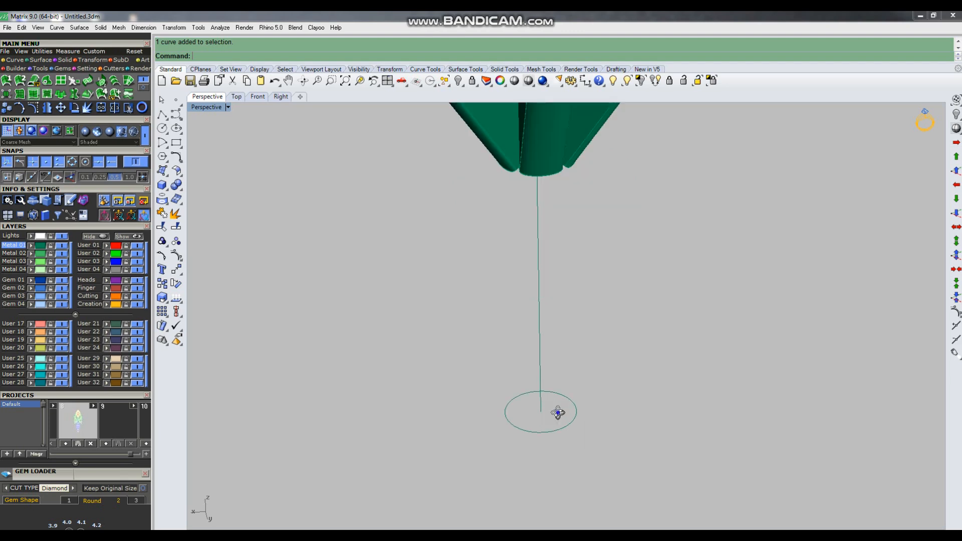
pyautogui.scroll(-3, 551, 439)
pyautogui.scroll(3, 581, 414)
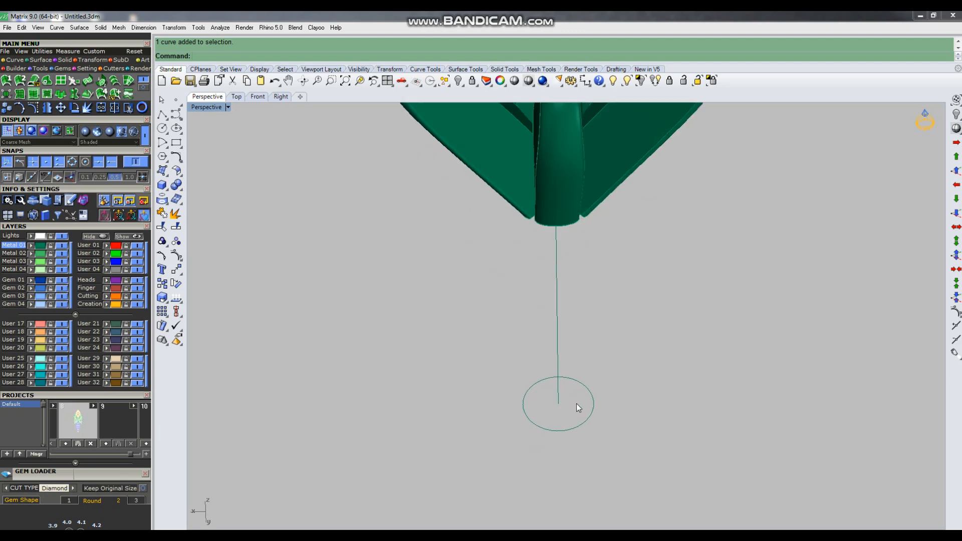
pyautogui.moveTo(584, 396); pyautogui.dragTo(580, 400)
pyautogui.write('d')
pyautogui.press('Return')
pyautogui.press('Escape')
# Offset the circle inward by 0.4
pyautogui.scroll(3, 601, 401)
pyautogui.moveTo(612, 375); pyautogui.dragTo(576, 407)
pyautogui.write('o')
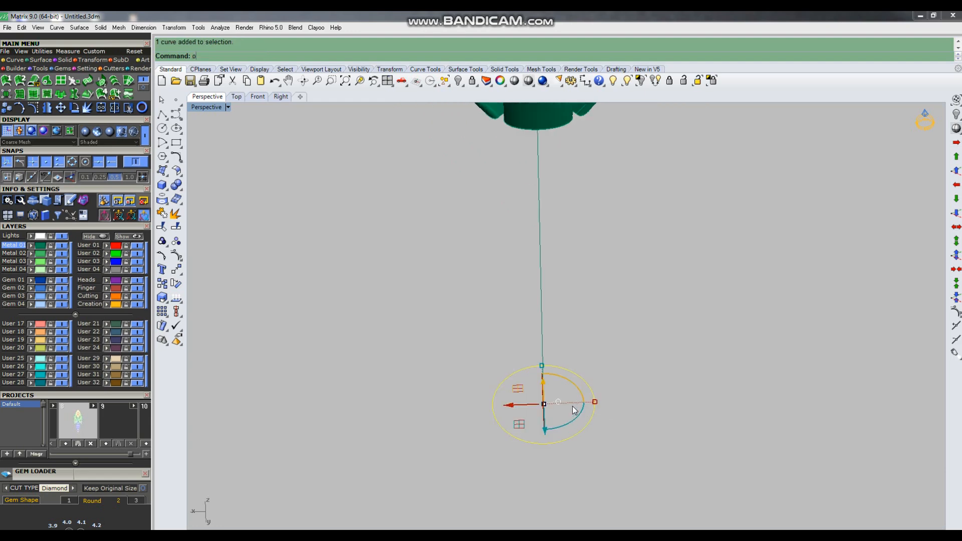
pyautogui.press('Return')
pyautogui.click(566, 405)
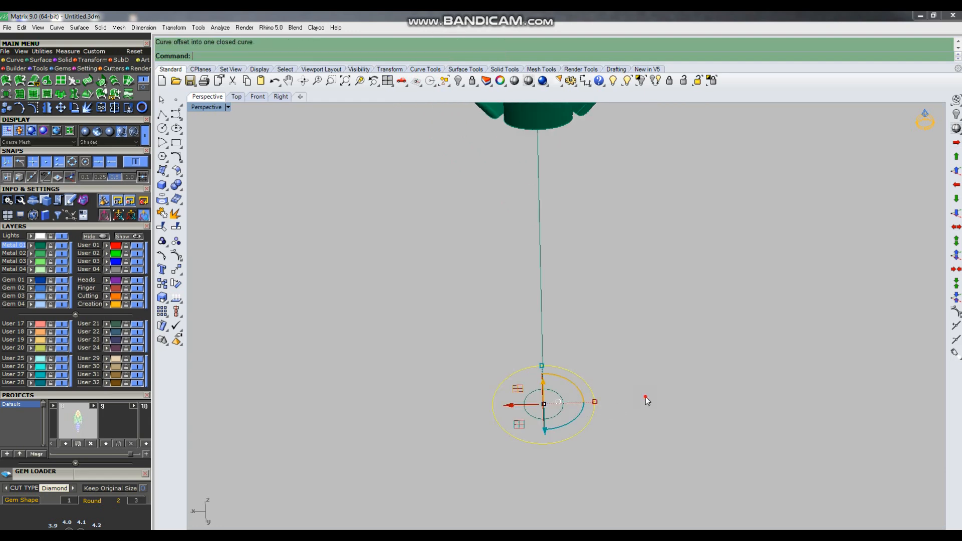
pyautogui.click(563, 406)
# Check the inner circle's diameter with a diameter dimension, and cancel the dimension
pyautogui.click(588, 416)
pyautogui.write('D')
pyautogui.press('Return')
pyautogui.click(555, 418)
pyautogui.scroll(-5, 559, 416)
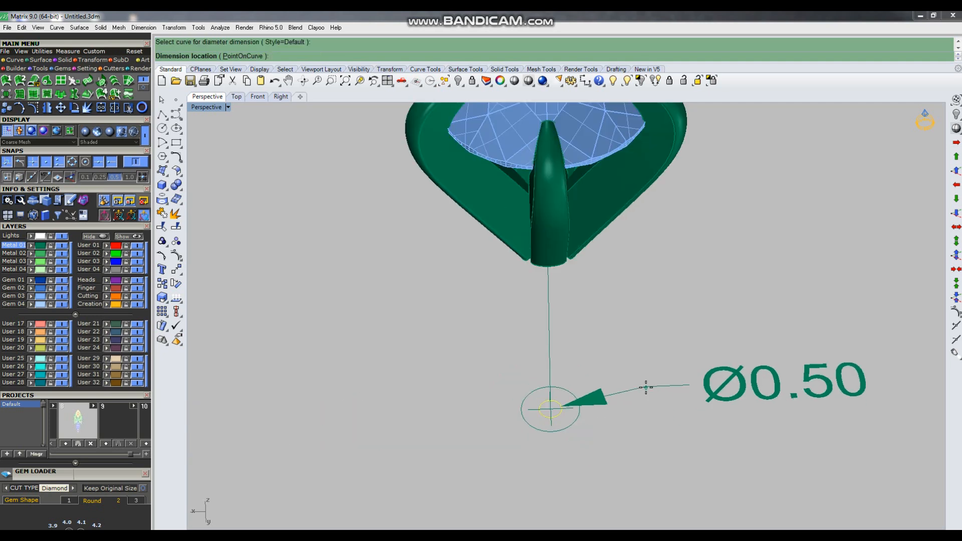
pyautogui.press('Escape')
pyautogui.click(551, 418)
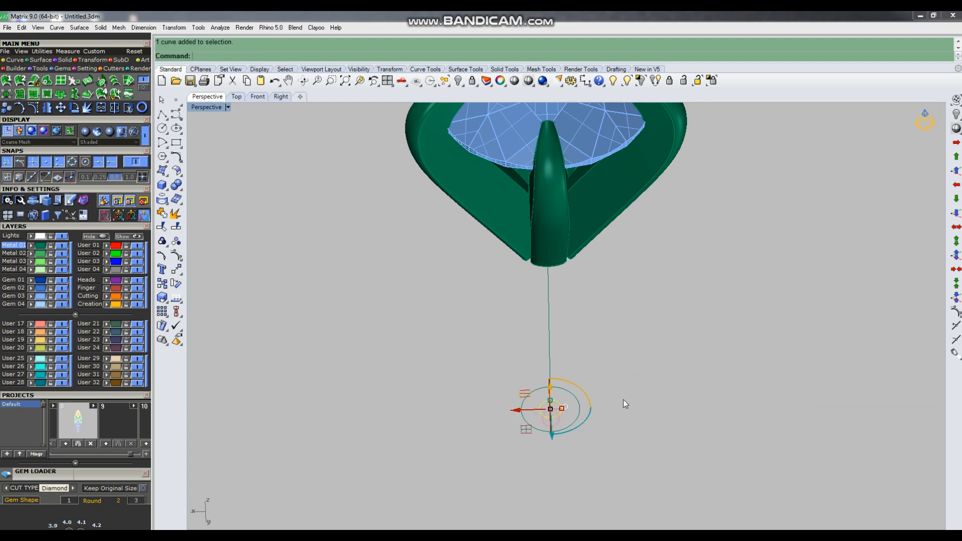
pyautogui.click(655, 396)
pyautogui.scroll(5, 658, 396)
pyautogui.scroll(-4, 546, 374)
pyautogui.scroll(5, 560, 402)
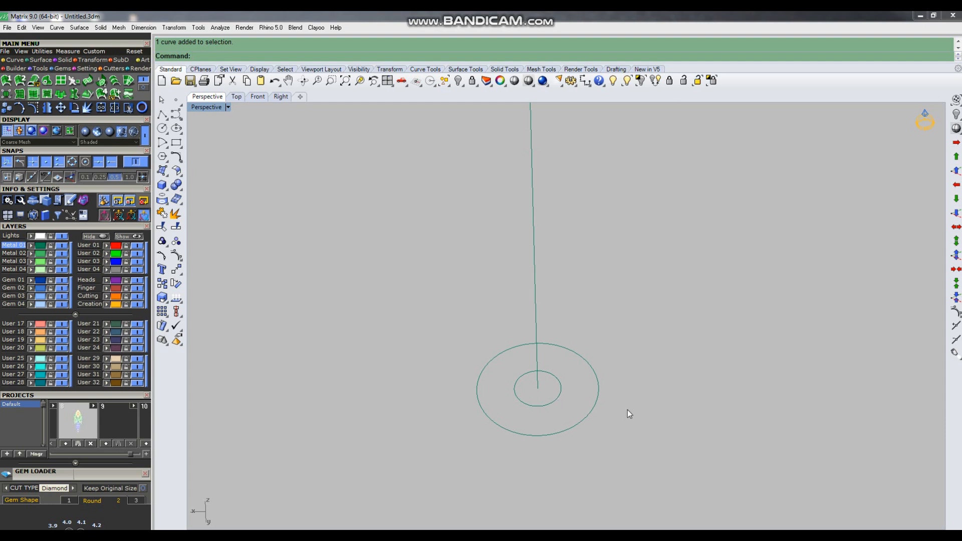
# Undo the inward offset and offset the outer circle inward again for an inner circle 0.60 in diameter
pyautogui.hotkey('ctrl', 'z')
pyautogui.click(597, 399)
pyautogui.write('o')
pyautogui.press('Return')
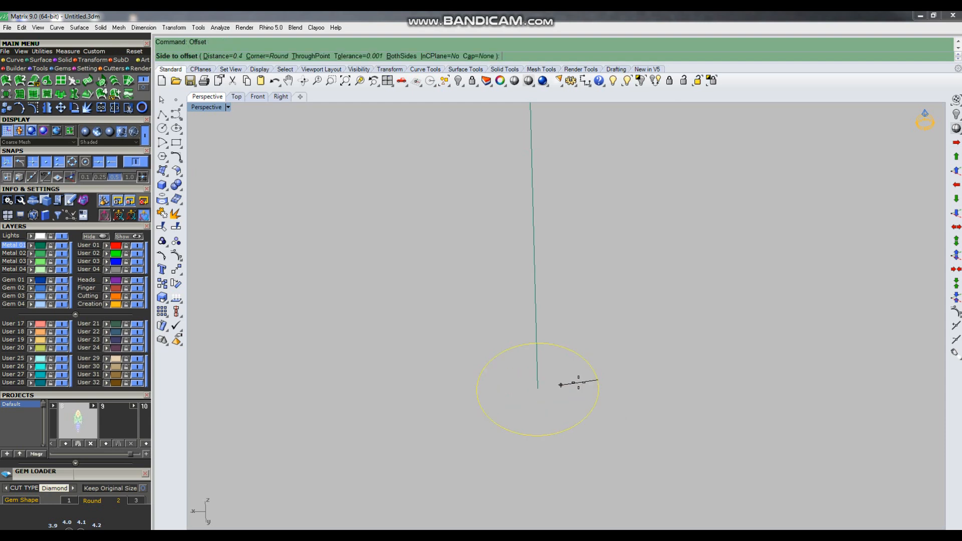
pyautogui.click(575, 379)
pyautogui.scroll(-4, 597, 419)
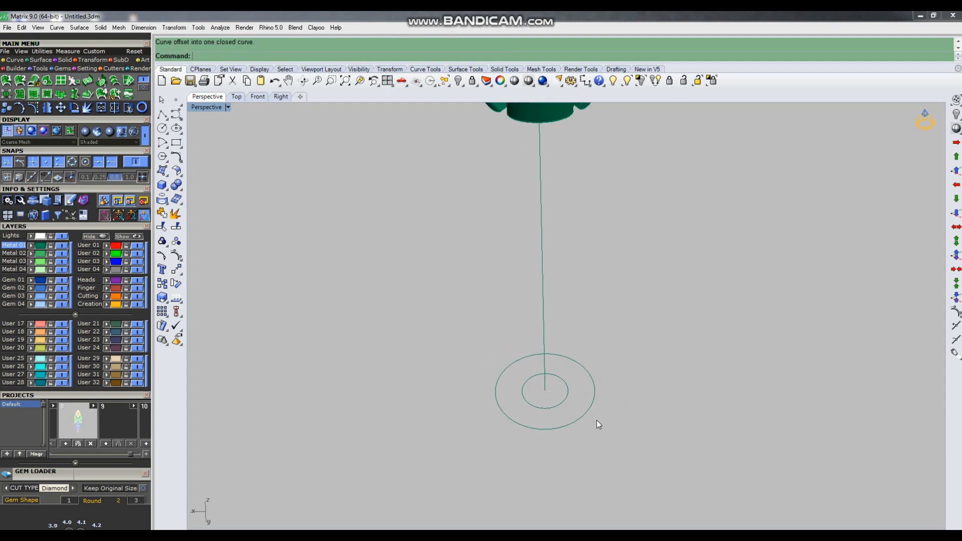
# Measure the new inner circle's diameter without placing the dimension
pyautogui.write('dd')
pyautogui.press('Return')
pyautogui.click(566, 402)
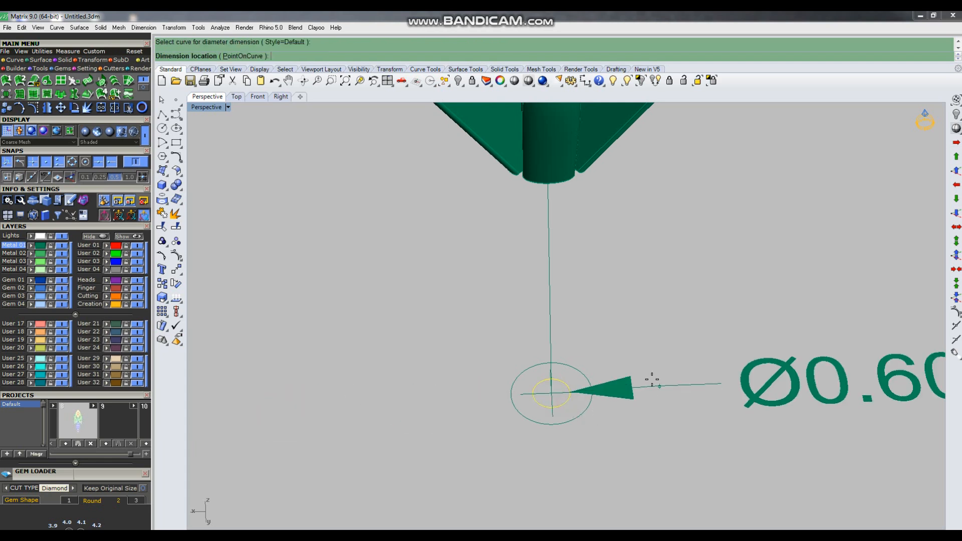
pyautogui.scroll(-5, 651, 379)
pyautogui.press('Escape')
pyautogui.scroll(4, 611, 395)
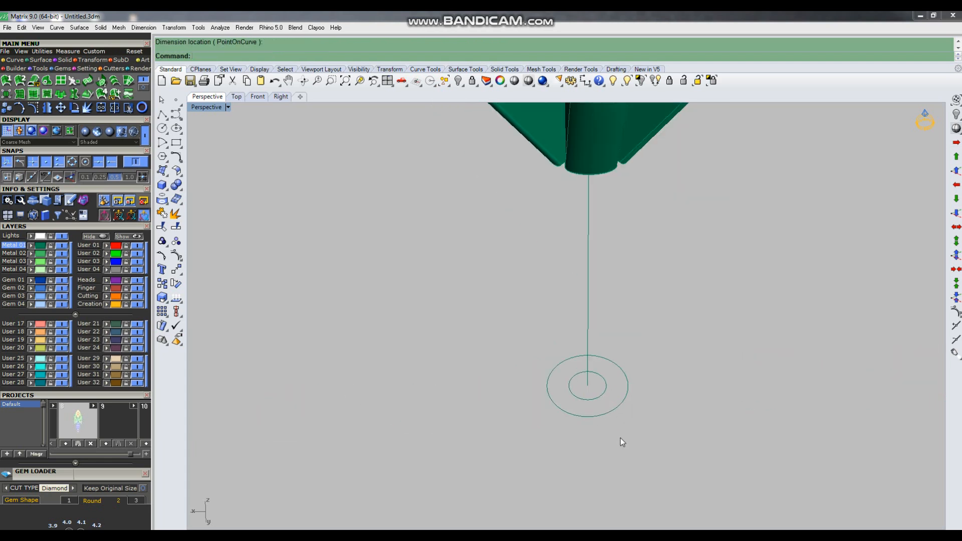
# Extrude both circles together as a solid tube up to the base of the prongs
pyautogui.moveTo(602, 398); pyautogui.dragTo(611, 399)
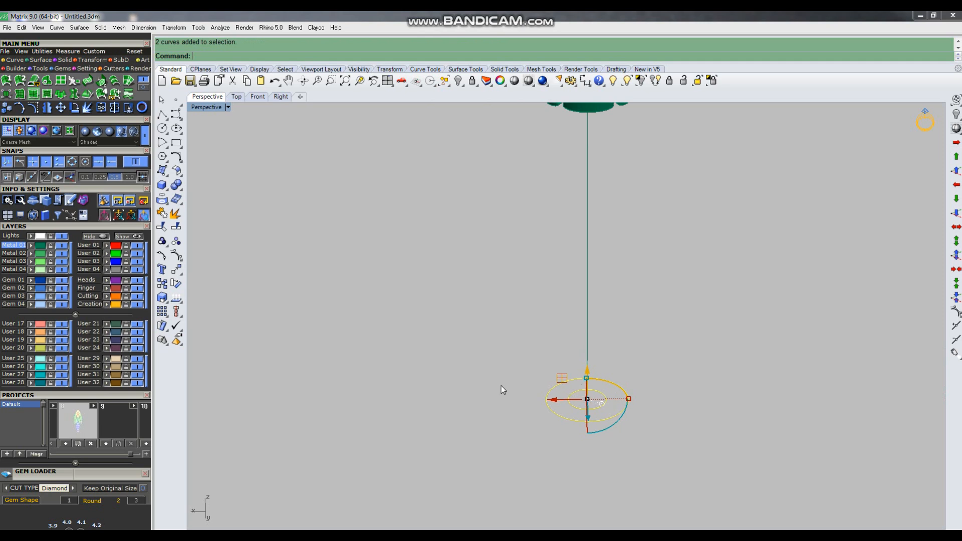
pyautogui.click(70, 60)
pyautogui.click(116, 89)
pyautogui.scroll(-4, 602, 310)
pyautogui.scroll(6, 611, 246)
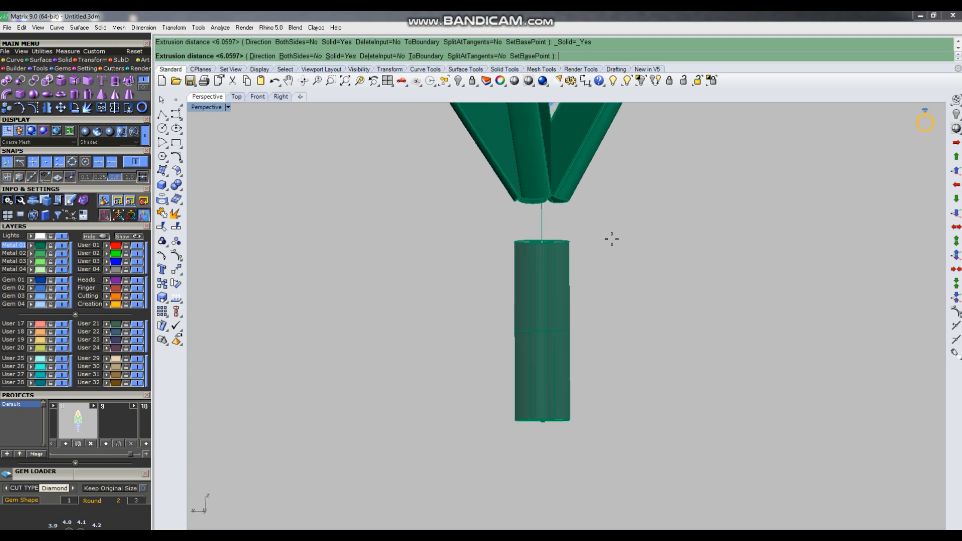
pyautogui.click(621, 177)
pyautogui.moveTo(618, 238); pyautogui.dragTo(589, 307, button='right')
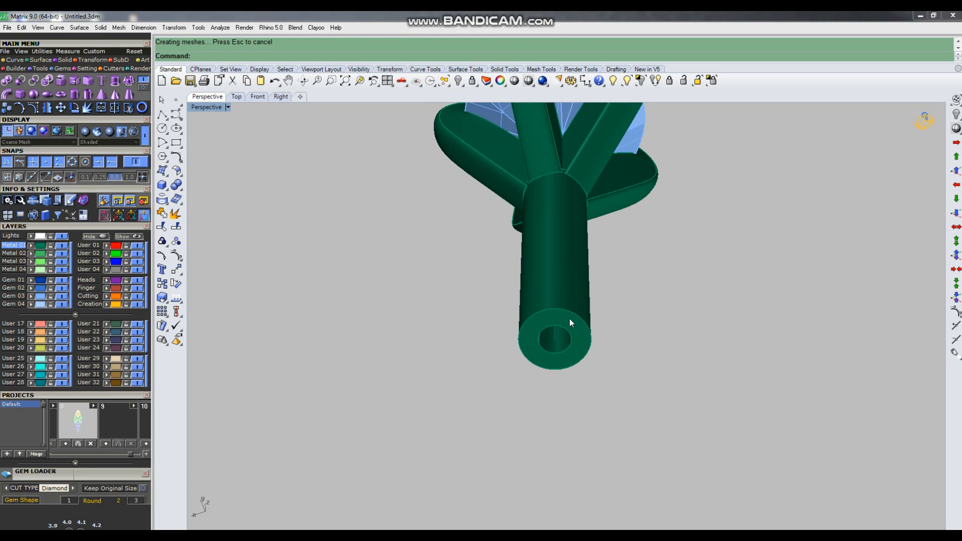
# Inspect the tube under the prongs, hiding it briefly and bringing it back
pyautogui.click(569, 306)
pyautogui.moveTo(620, 343); pyautogui.dragTo(633, 391, button='right')
pyautogui.click(571, 342)
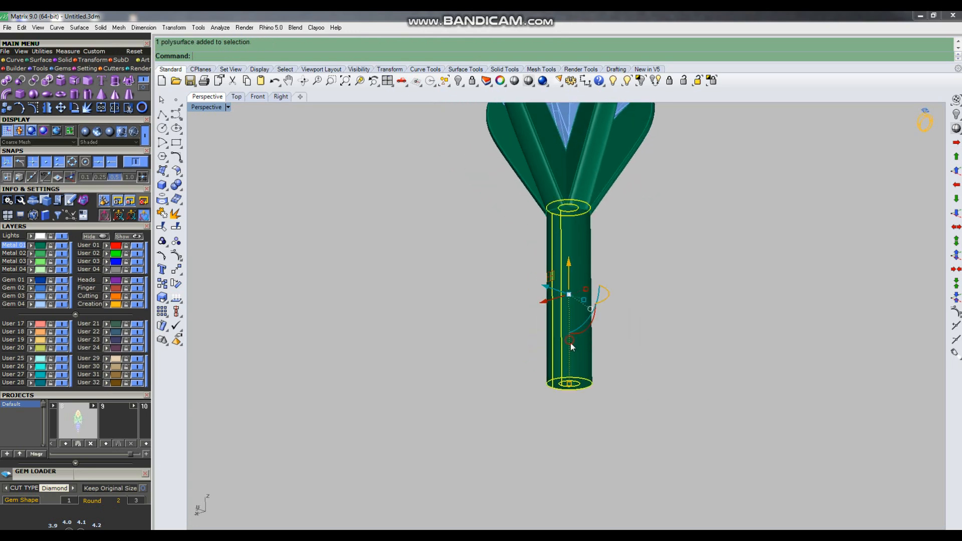
pyautogui.scroll(-6, 491, 379)
pyautogui.click(592, 356)
pyautogui.moveTo(593, 356); pyautogui.dragTo(566, 312, button='right')
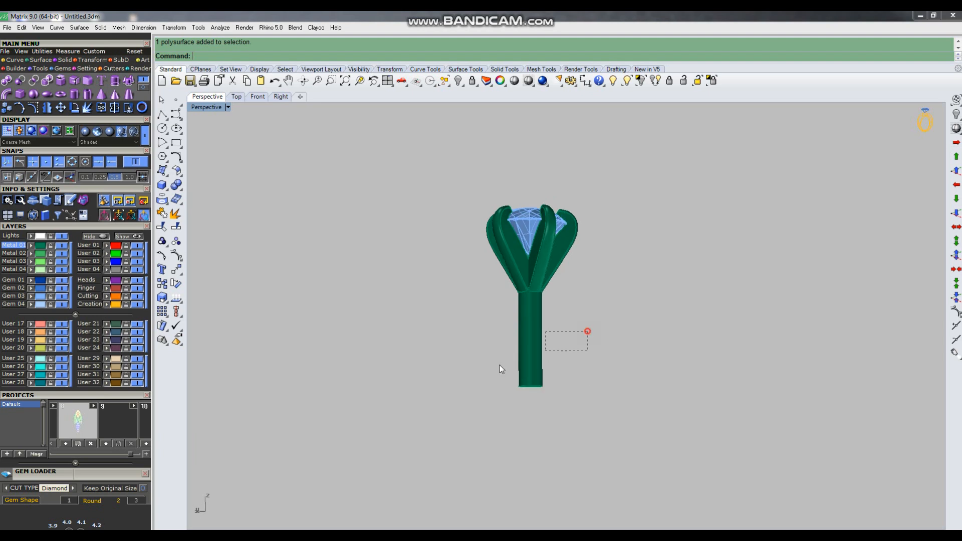
pyautogui.click(516, 358)
pyautogui.hotkey('ctrl', 'h')
pyautogui.moveTo(552, 263); pyautogui.dragTo(551, 291, button='right')
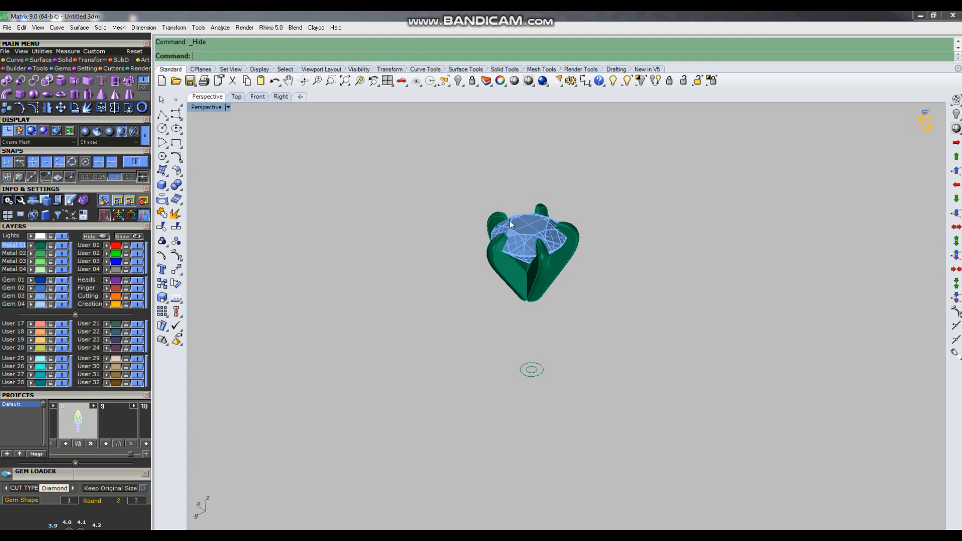
pyautogui.hotkey('ctrl', 'z')
pyautogui.moveTo(567, 356); pyautogui.dragTo(519, 365, button='right')
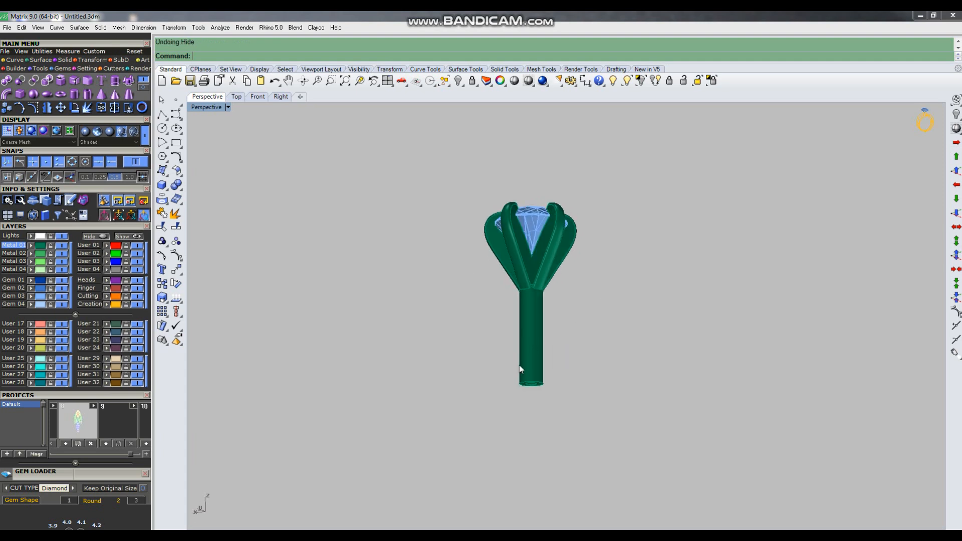
# Delete the two source circles at the tube's lower end
pyautogui.moveTo(481, 359); pyautogui.dragTo(671, 430)
pyautogui.press('Delete')
pyautogui.scroll(4, 549, 414)
pyautogui.moveTo(549, 409); pyautogui.dragTo(545, 317, button='right')
pyautogui.scroll(3, 530, 386)
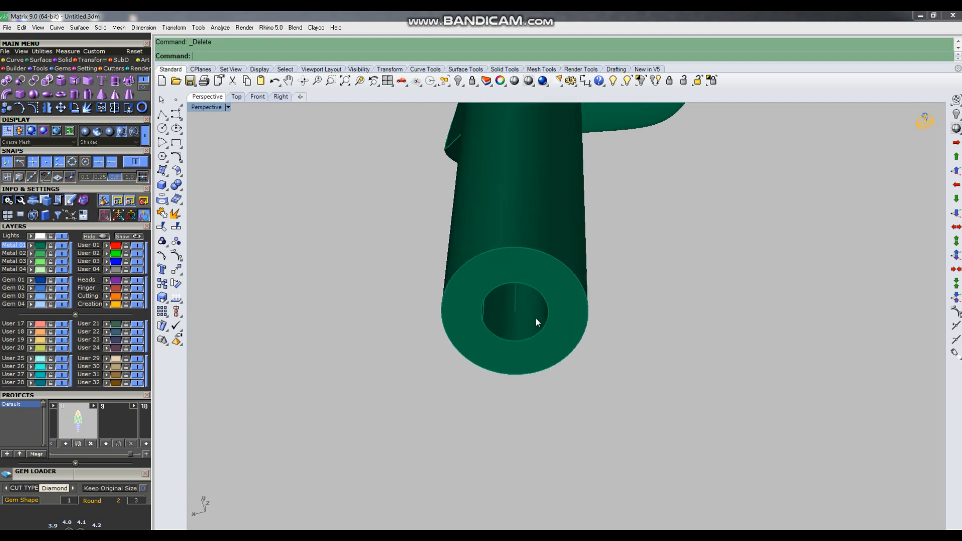
# Duplicate the inner hole edge at the tube's lower end with DupEdge
pyautogui.write('DupEdge')
pyautogui.press('Return')
pyautogui.click(549, 327)
pyautogui.moveTo(551, 324); pyautogui.dragTo(546, 384, button='right')
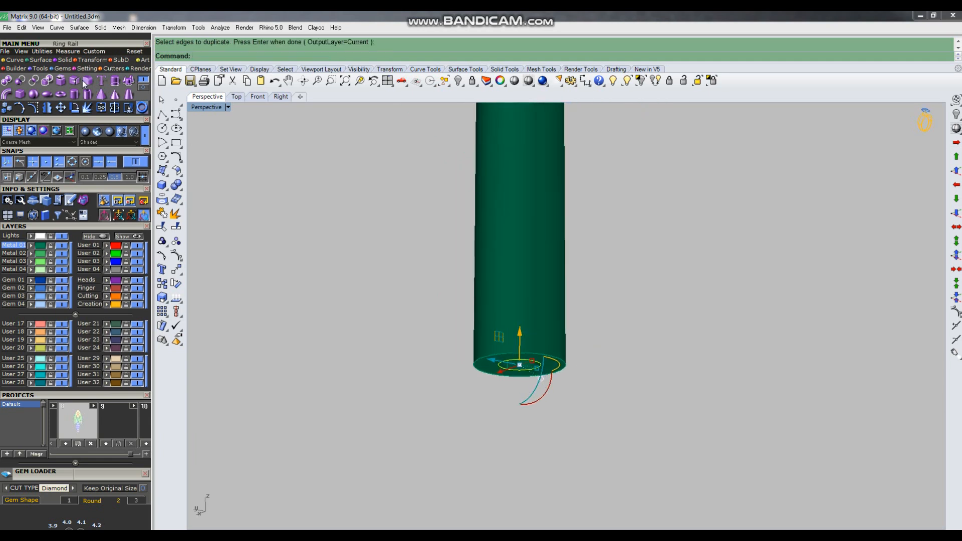
pyautogui.click(74, 94)
pyautogui.scroll(-2, 618, 296)
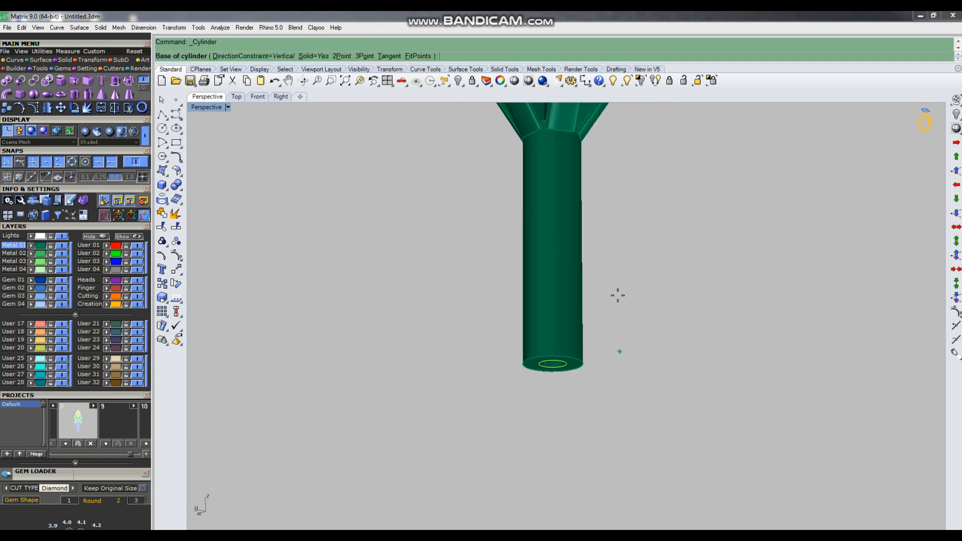
pyautogui.moveTo(626, 295); pyautogui.dragTo(683, 312, button='right')
pyautogui.rightClick(627, 311)
pyautogui.rightClick(614, 355)
pyautogui.rightClick(572, 377)
pyautogui.press('Escape')
# Patch the duplicated hole edge and extrude the resulting surface upward inside the tube as a solid cylinder
pyautogui.write('patch')
pyautogui.press('Return')
pyautogui.click(558, 348)
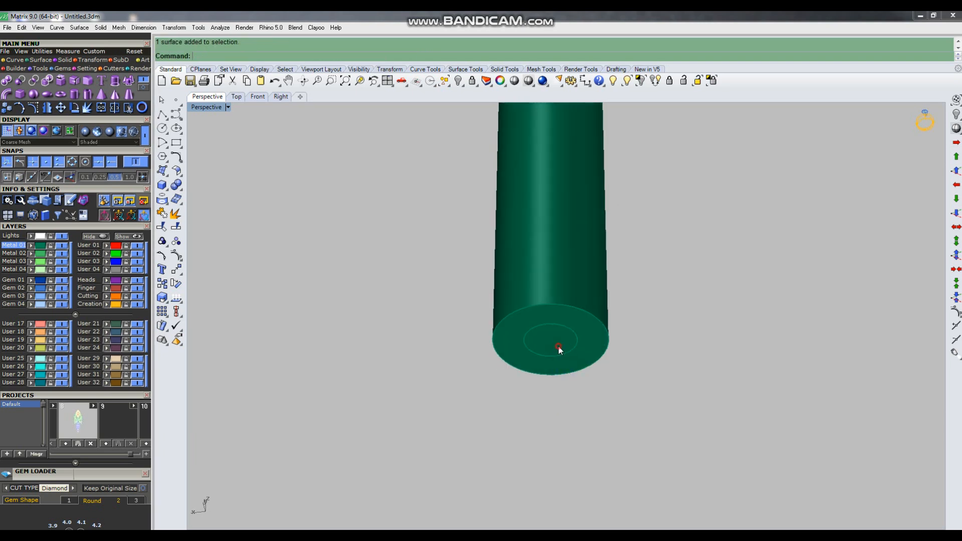
pyautogui.moveTo(572, 347); pyautogui.dragTo(531, 399, button='right')
pyautogui.scroll(-6, 532, 399)
pyautogui.moveTo(536, 350); pyautogui.dragTo(557, 231)
pyautogui.click(622, 295)
# Lengthen the inner cylinder downward past the tube's lower end with Scale1D, using its upper end as the origin
pyautogui.moveTo(462, 247); pyautogui.dragTo(636, 451)
pyautogui.scroll(5, 595, 348)
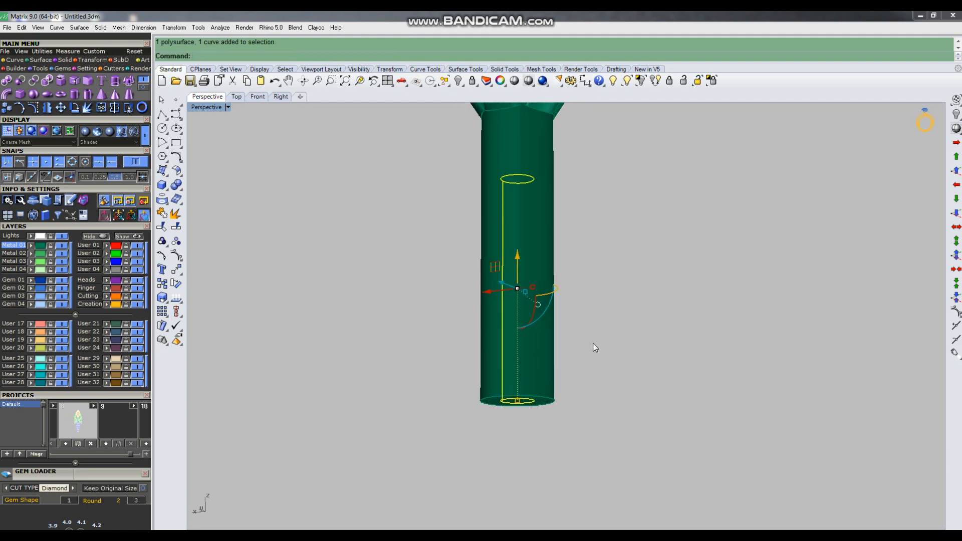
pyautogui.write('s1')
pyautogui.press('space')
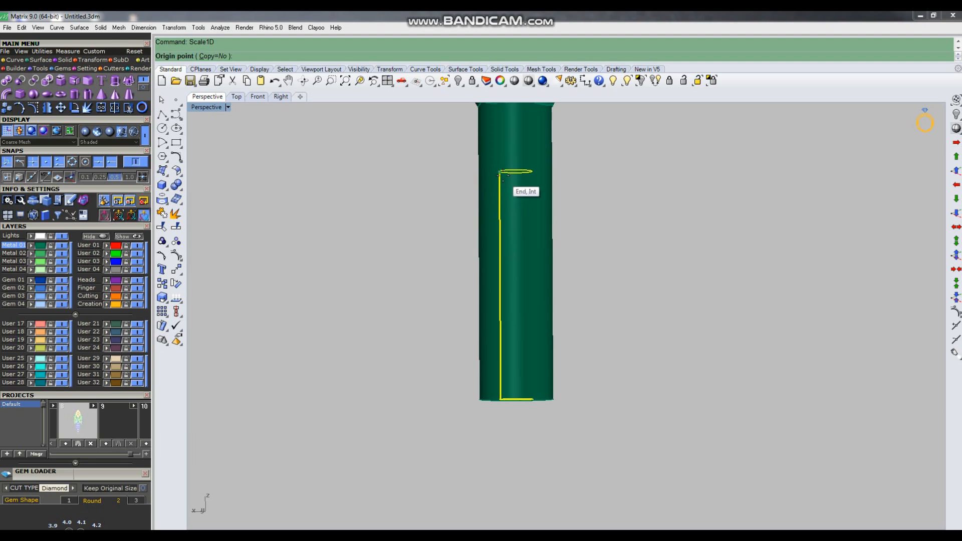
pyautogui.click(500, 171)
pyautogui.click(504, 399)
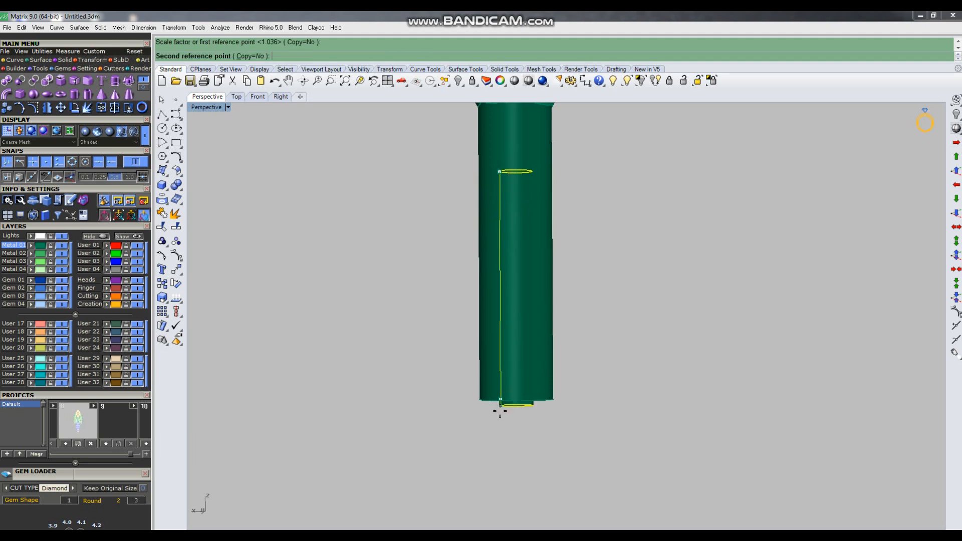
pyautogui.click(501, 431)
# Delete the leftover edge curve at the lower end of the inner cylinder
pyautogui.moveTo(576, 444); pyautogui.dragTo(518, 399, button='right')
pyautogui.click(519, 399)
pyautogui.click(462, 407)
pyautogui.press('Delete')
# Assign the inner cylinder to the User 17 layer and hide it
pyautogui.click(508, 415)
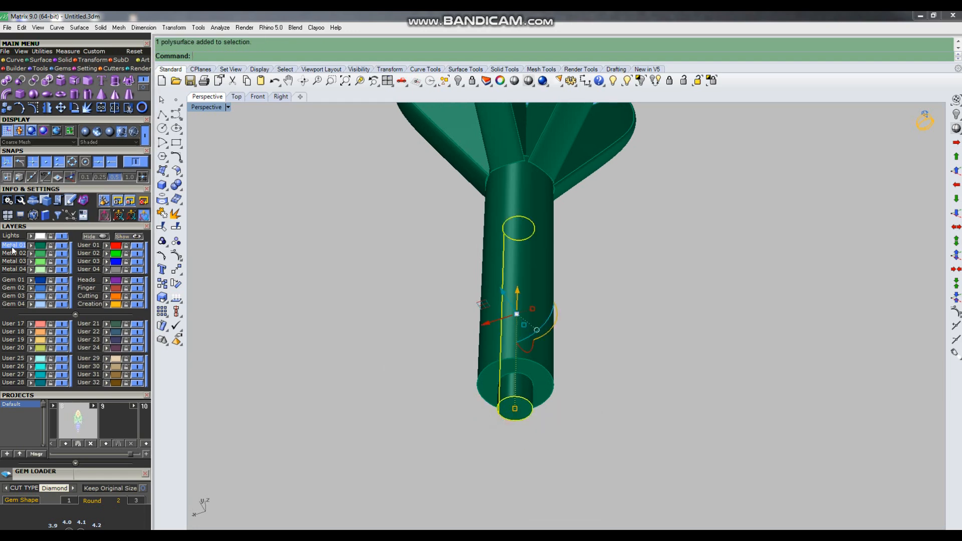
pyautogui.click(31, 324)
pyautogui.click(307, 338)
pyautogui.click(497, 409)
pyautogui.moveTo(501, 409); pyautogui.dragTo(517, 326, button='right')
pyautogui.hotkey('ctrl', 'h')
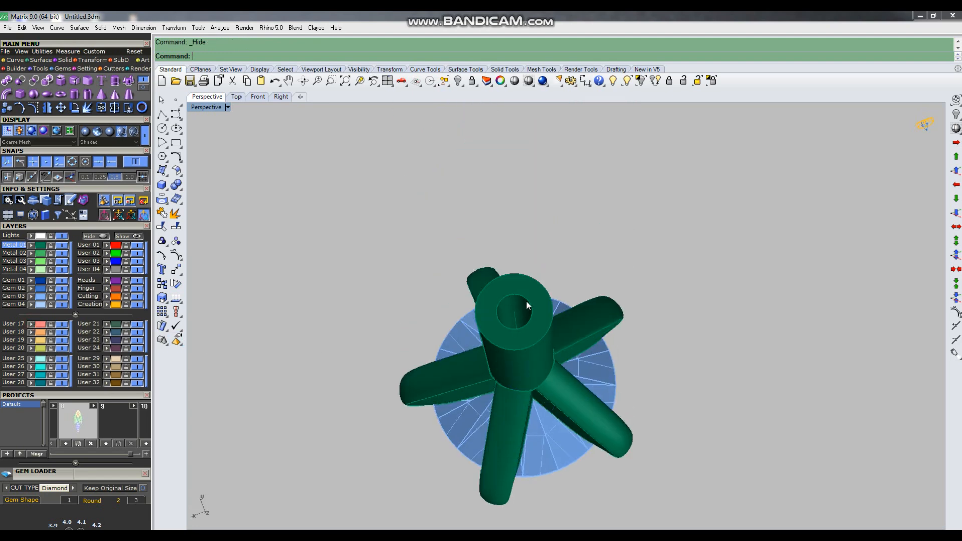
# Duplicate the edge at the tube's lower end and mark its area centroid
pyautogui.moveTo(506, 318); pyautogui.dragTo(562, 346, button='right')
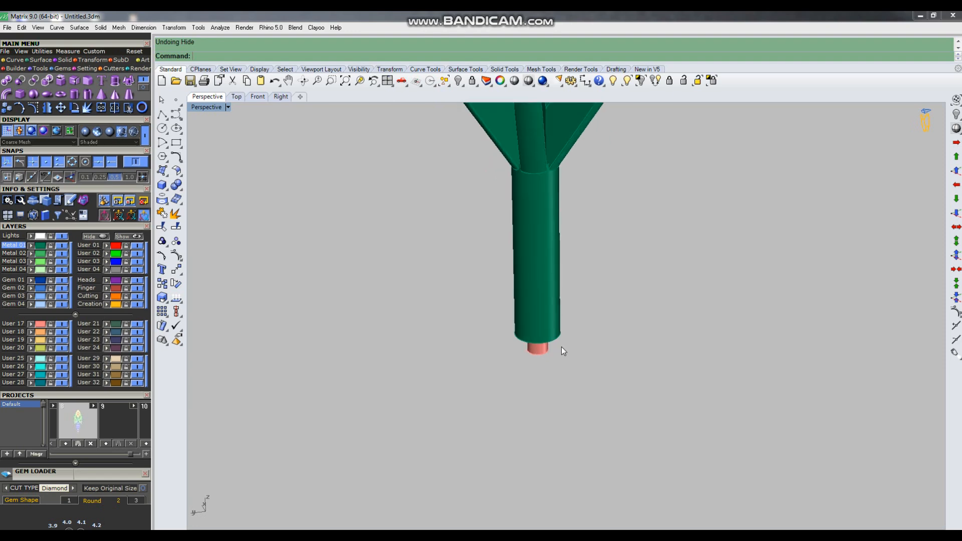
pyautogui.write('upEdge')
pyautogui.press('Return')
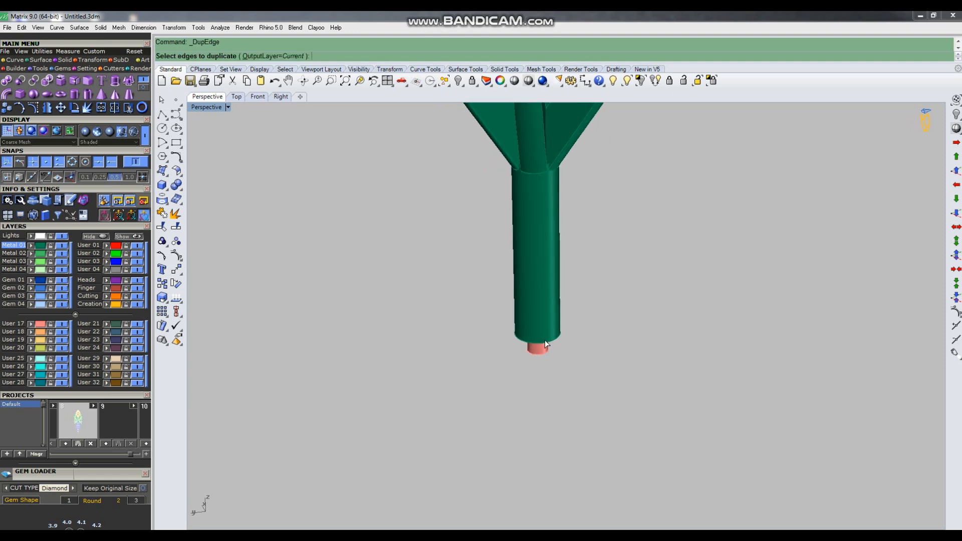
pyautogui.click(547, 341)
pyautogui.press('Return')
pyautogui.scroll(5, 561, 330)
pyautogui.moveTo(639, 333); pyautogui.dragTo(626, 301, button='right')
pyautogui.write('Ac')
pyautogui.press('Return')
pyautogui.click(652, 353)
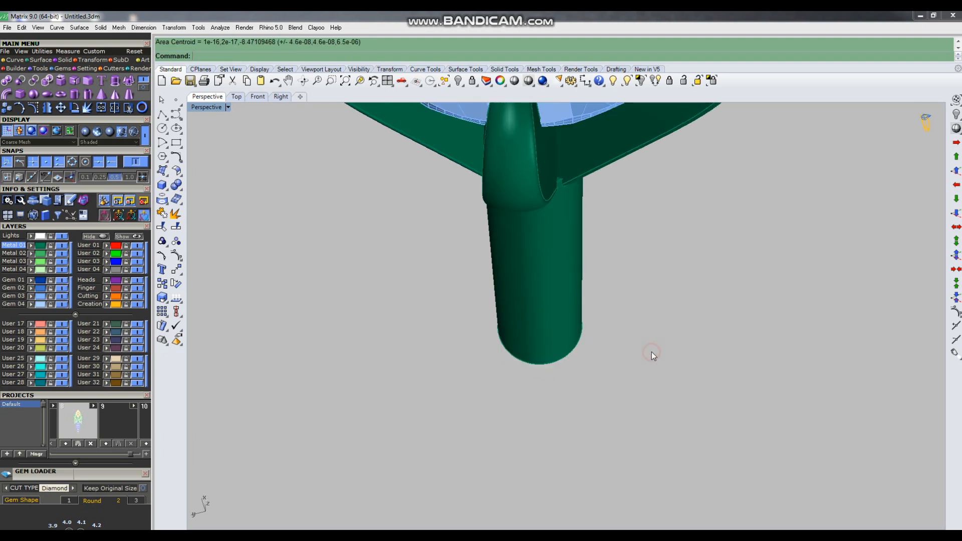
# Draw a circle of diameter 4 centred on the centroid at the tube's lower end
pyautogui.write('c')
pyautogui.press('Return')
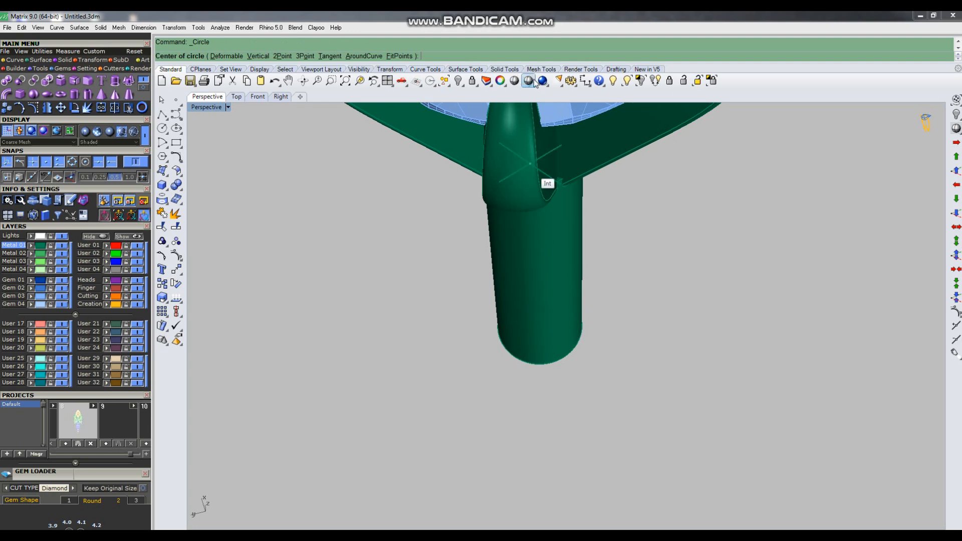
pyautogui.hotkey('ctrl', 'alt', 'w')
pyautogui.click(540, 326)
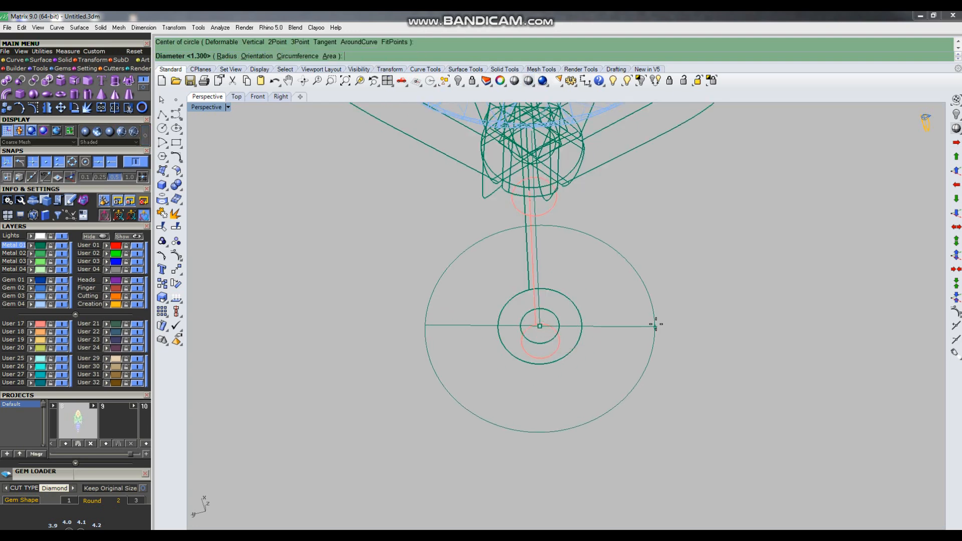
pyautogui.write('4')
pyautogui.press('Return')
pyautogui.scroll(-4, 590, 357)
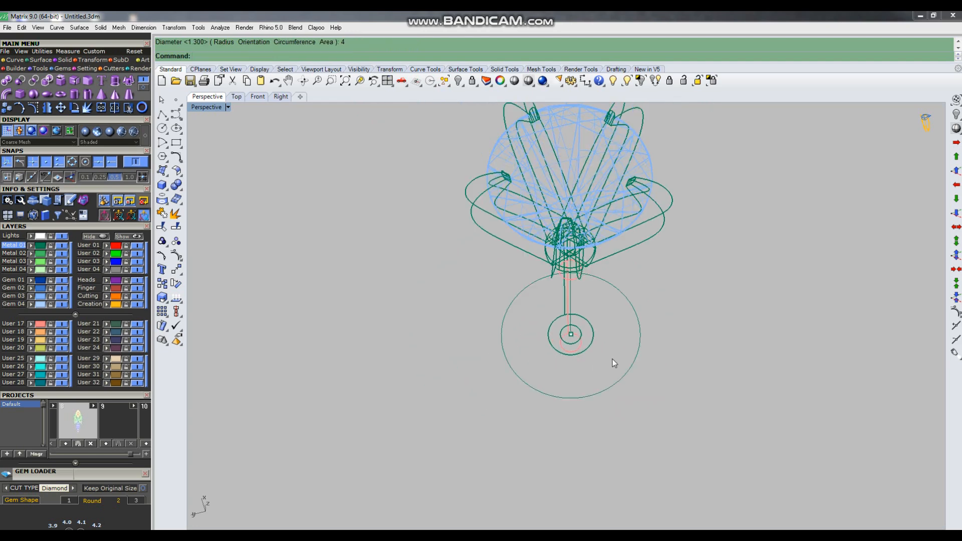
# Isolate the diameter 4 circle in the Top view and mark its area centroid
pyautogui.click(634, 308)
pyautogui.moveTo(634, 309); pyautogui.dragTo(574, 154, button='right')
pyautogui.click(542, 81)
pyautogui.moveTo(612, 305)
pyautogui.mouseDown(button='right')
pyautogui.moveTo(576, 304)
pyautogui.moveTo(594, 398)
pyautogui.mouseUp(button='right')
pyautogui.hotkey('ctrl', 'F1')
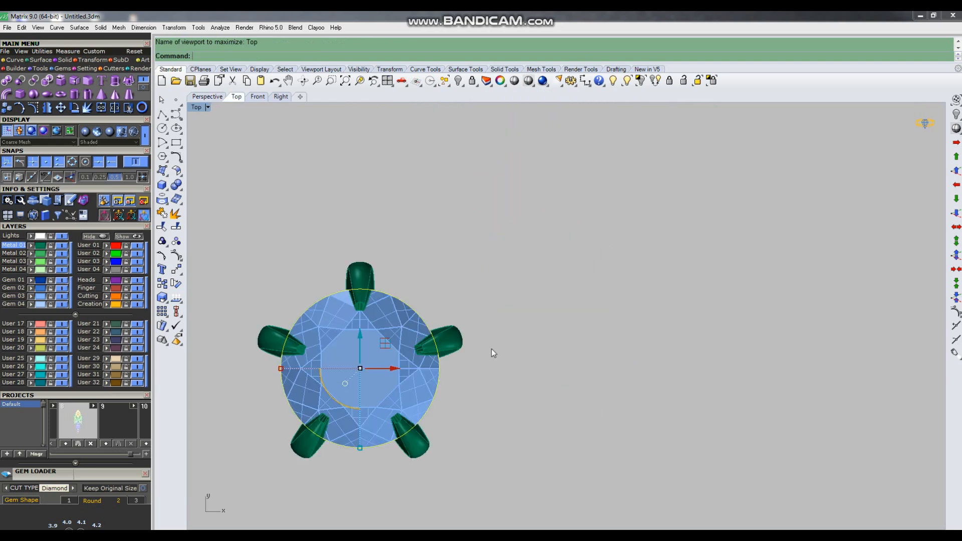
pyautogui.click(627, 81)
pyautogui.click(640, 81)
pyautogui.moveTo(450, 355); pyautogui.dragTo(600, 354, button='right')
pyautogui.moveTo(586, 302); pyautogui.dragTo(537, 338)
pyautogui.write('ac')
pyautogui.press('Return')
pyautogui.click(651, 320)
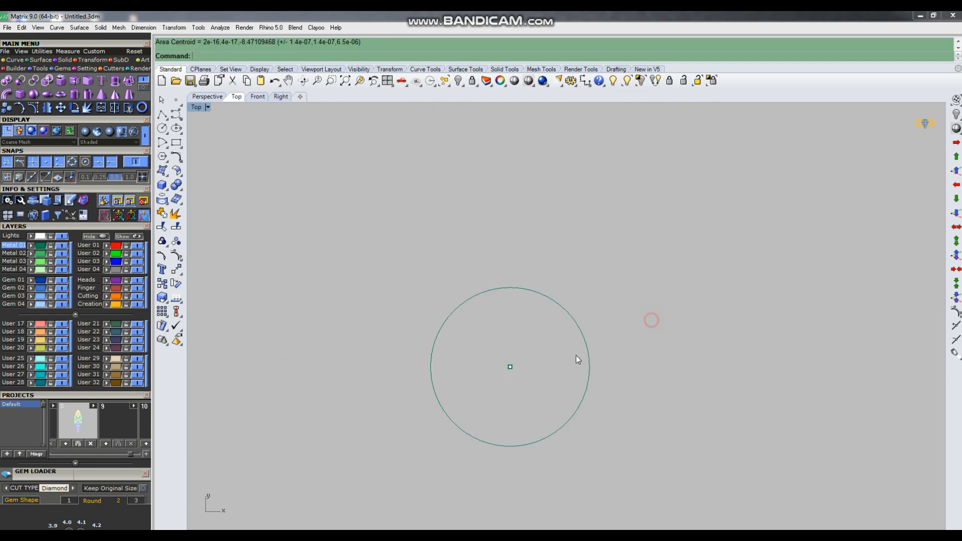
# Draw a two-point circle of diameter 1.5 inward from the top quadrant of the large circle
pyautogui.write('c')
pyautogui.press('Return')
pyautogui.write('2')
pyautogui.press('Return')
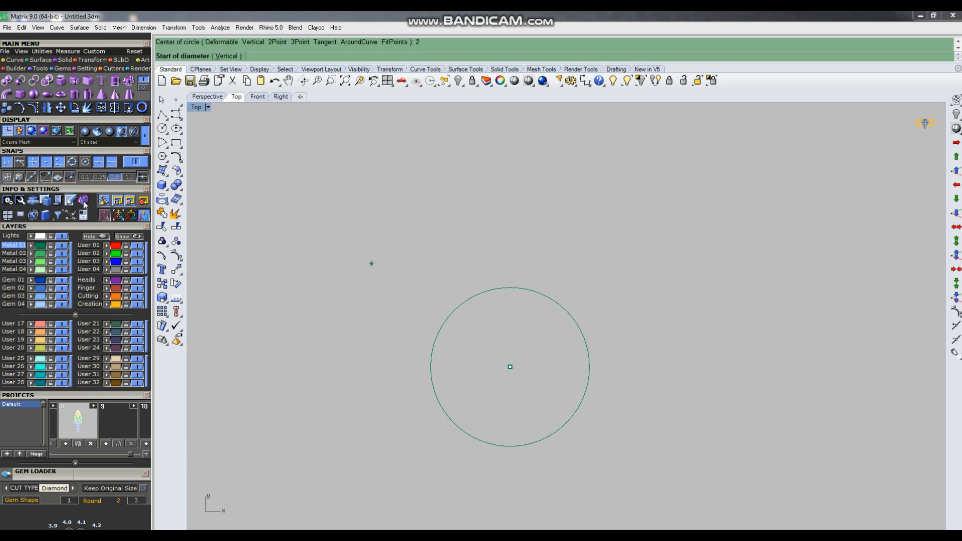
pyautogui.click(510, 288)
pyautogui.write('1')
pyautogui.press('Return')
pyautogui.write('1.5')
pyautogui.press('Return')
pyautogui.click(509, 342)
# Polar array the small circle into 6 copies around the large circle's centre over the full circle
pyautogui.click(532, 333)
pyautogui.write('ap')
pyautogui.press('Return')
pyautogui.click(511, 367)
pyautogui.write('6')
pyautogui.press('Return')
pyautogui.press('Return')
pyautogui.press('Return')
# Trim away the overlapping inner arcs of the six small circles, leaving a six-petal flower outline
pyautogui.keyDown('shift'); pyautogui.moveTo(527, 322); pyautogui.dragTo(482, 360); pyautogui.keyUp('shift')
pyautogui.keyDown('shift'); pyautogui.click(554, 363); pyautogui.keyUp('shift')
pyautogui.hotkey('ctrl', 'z')
pyautogui.keyDown('shift'); pyautogui.moveTo(464, 407); pyautogui.dragTo(464, 410); pyautogui.keyUp('shift')
pyautogui.keyDown('shift'); pyautogui.click(500, 390); pyautogui.keyUp('shift')
pyautogui.hotkey('ctrl', 't')
pyautogui.click(486, 344)
pyautogui.click(533, 341)
pyautogui.click(534, 392)
pyautogui.click(487, 390)
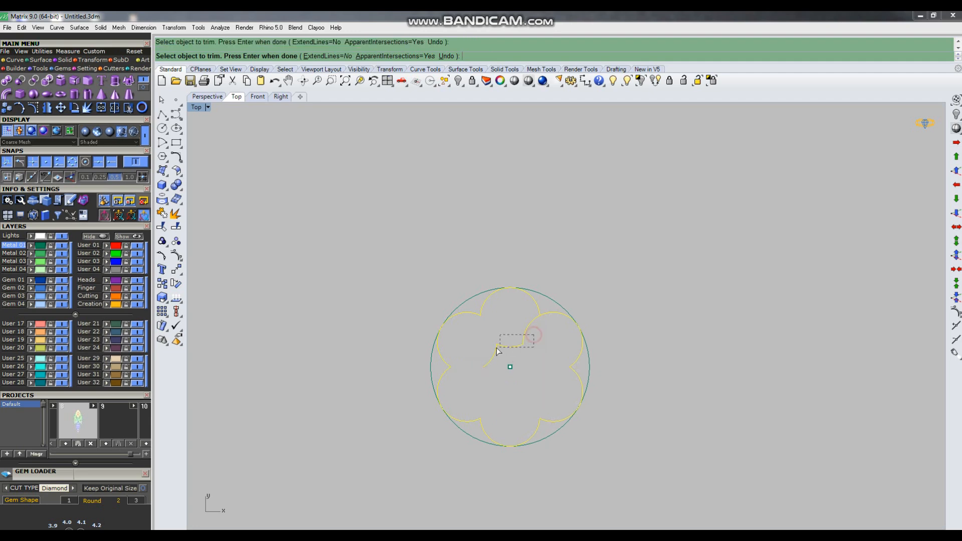
pyautogui.press('Return')
# Join the petal arcs into one closed curve and delete the large surrounding circle
pyautogui.moveTo(412, 258); pyautogui.dragTo(617, 465)
pyautogui.hotkey('ctrl', 'j')
pyautogui.click(588, 380)
pyautogui.press('Delete')
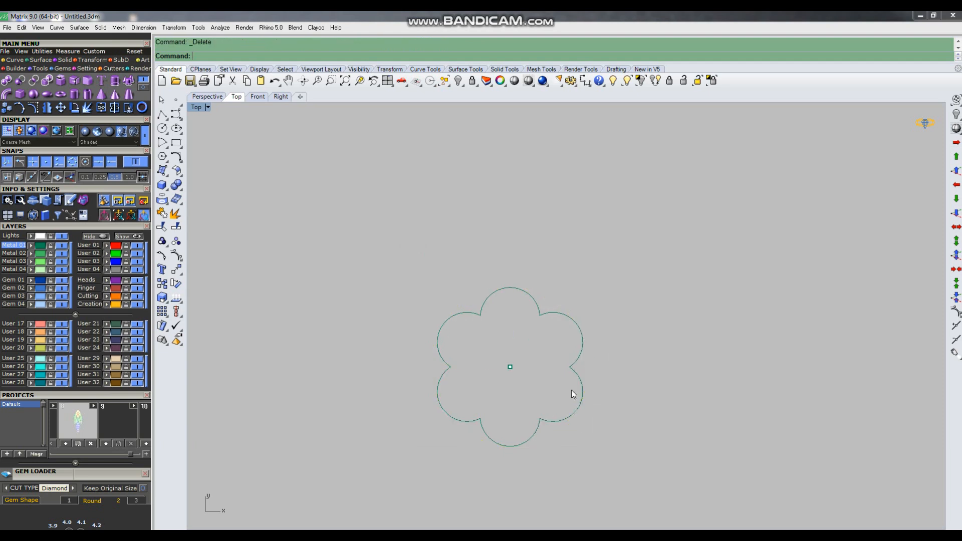
# Patch the closed flower outline to fill it with a surface
pyautogui.click(580, 337)
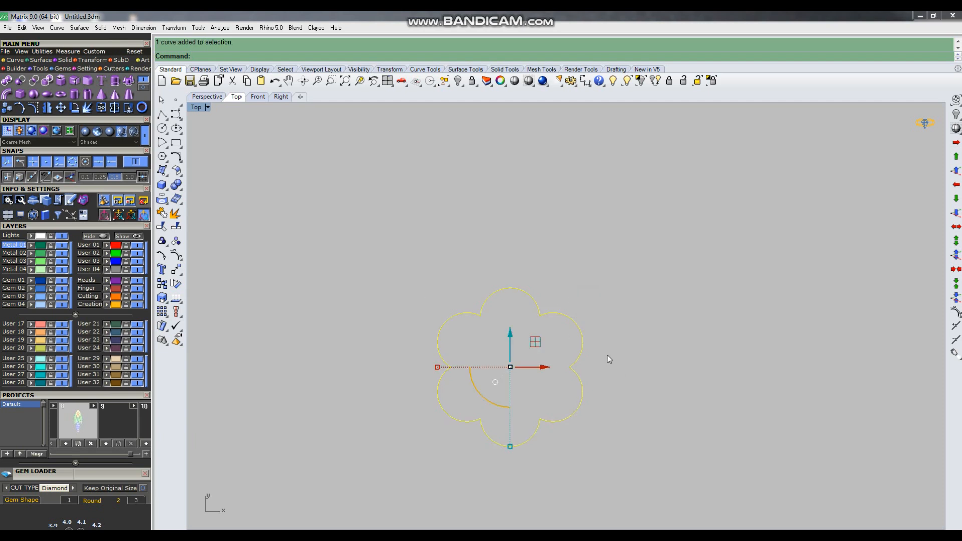
pyautogui.write('Pa')
pyautogui.press('Return')
pyautogui.press('Return')
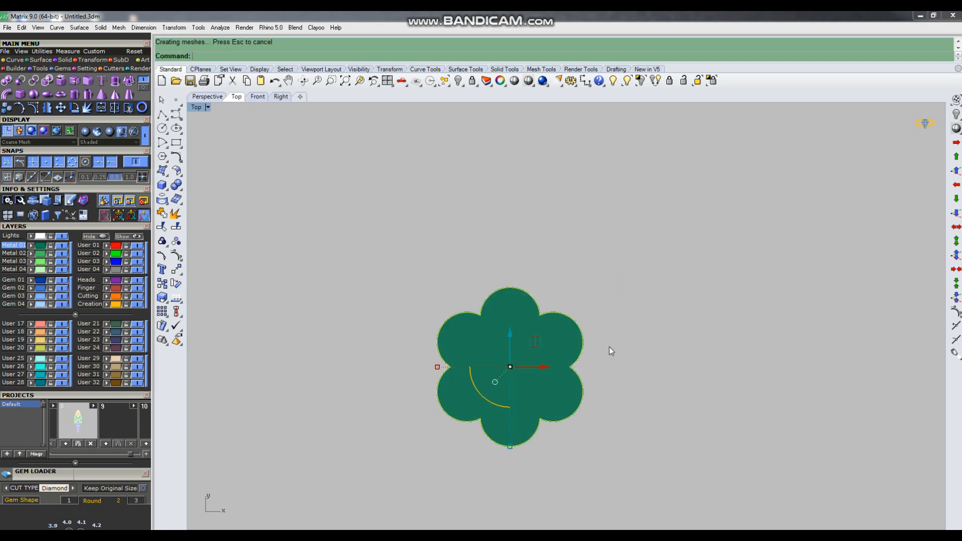
# Extrude the flower surface vertically downward into a thin solid plate in the Perspective view
pyautogui.click(553, 381)
pyautogui.hotkey('ctrl', 'F4')
pyautogui.moveTo(555, 424); pyautogui.dragTo(532, 314, button='right')
pyautogui.moveTo(532, 314); pyautogui.dragTo(529, 313)
pyautogui.write('5')
pyautogui.press('Return')
pyautogui.click(621, 315)
pyautogui.moveTo(569, 341); pyautogui.dragTo(567, 394, button='right')
pyautogui.scroll(3, 539, 363)
pyautogui.click(564, 361)
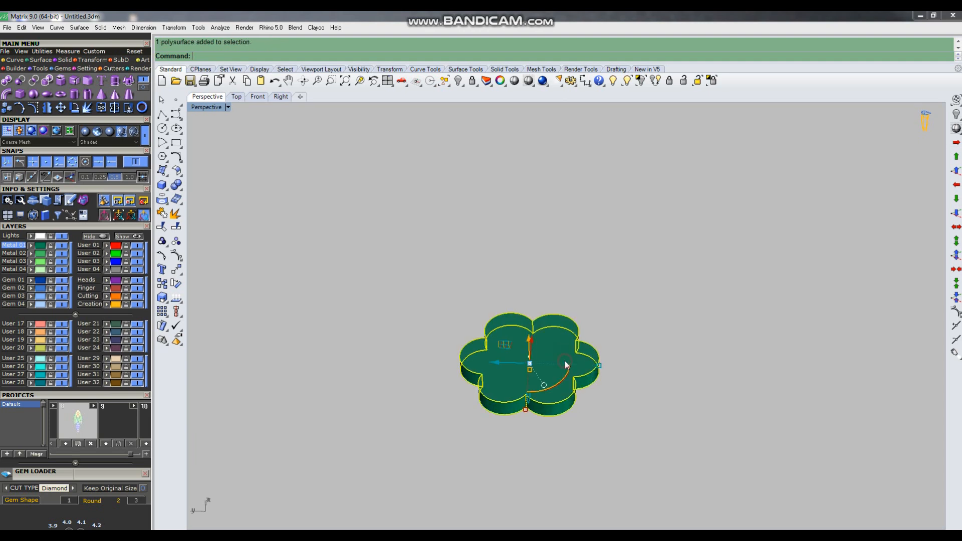
pyautogui.click(668, 368)
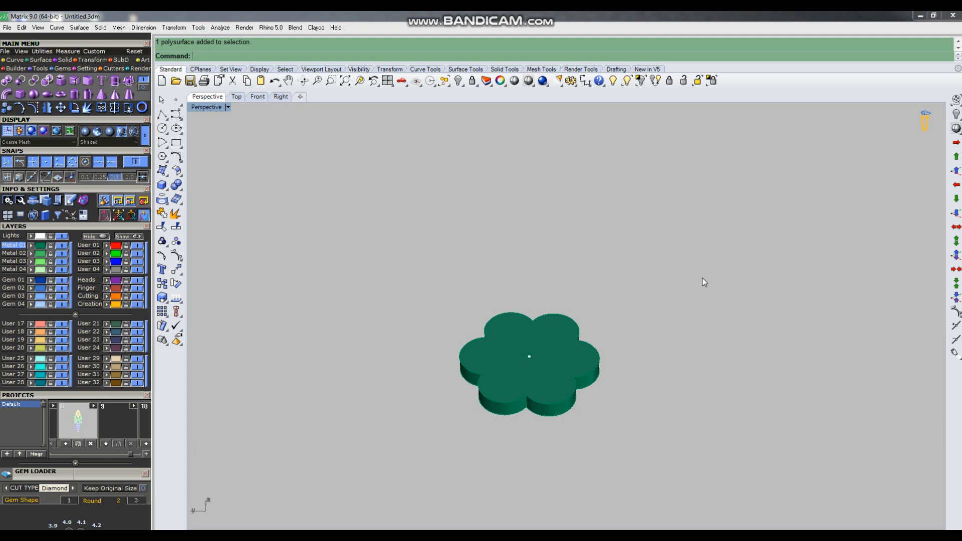
# Show the hidden prongs, diamond, tube and inner cylinder together with the flower plate
pyautogui.click(625, 81)
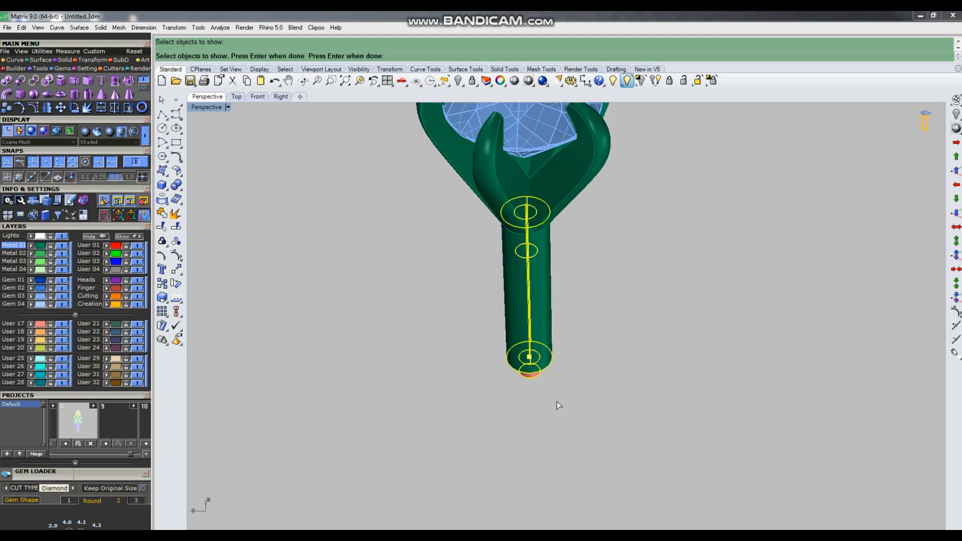
pyautogui.scroll(-3, 626, 301)
pyautogui.moveTo(636, 193); pyautogui.dragTo(473, 355)
pyautogui.press('Return')
pyautogui.scroll(6, 576, 411)
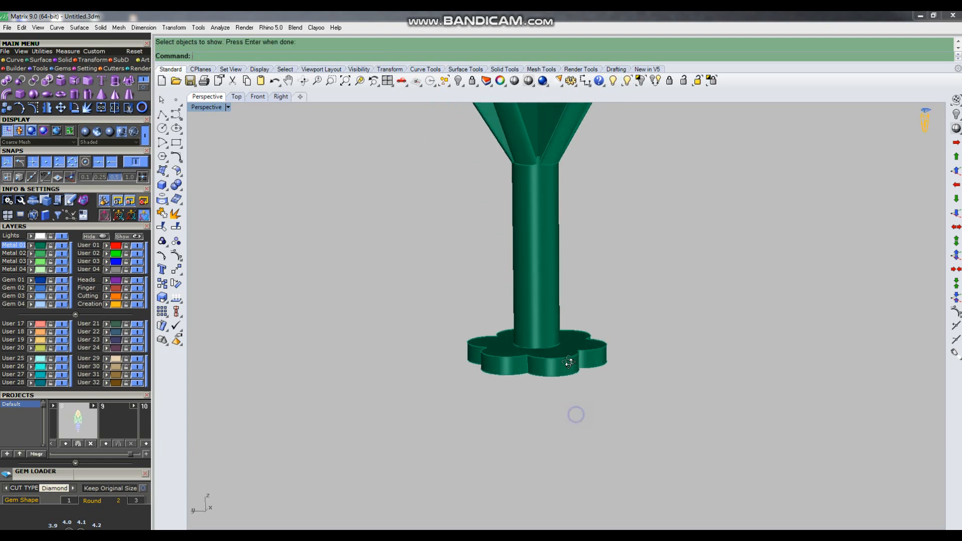
# Group the flower plate with the inner cylinder that runs through the tube
pyautogui.click(540, 362)
pyautogui.moveTo(602, 350); pyautogui.dragTo(592, 374, button='right')
pyautogui.scroll(-2, 562, 391)
pyautogui.scroll(-1, 562, 390)
pyautogui.moveTo(547, 218); pyautogui.dragTo(546, 210)
pyautogui.keyDown('shift'); pyautogui.click(596, 346); pyautogui.keyUp('shift')
pyautogui.moveTo(641, 328); pyautogui.dragTo(634, 393, button='right')
pyautogui.hotkey('ctrl', 'g')
pyautogui.click(717, 363)
pyautogui.click(603, 387)
pyautogui.click(669, 368)
# Move the grouped flower plate and inner cylinder 5 mm sideways, clear of the tube
pyautogui.click(614, 340)
pyautogui.scroll(-6, 623, 417)
pyautogui.write('m')
pyautogui.press('Return')
pyautogui.click(755, 382)
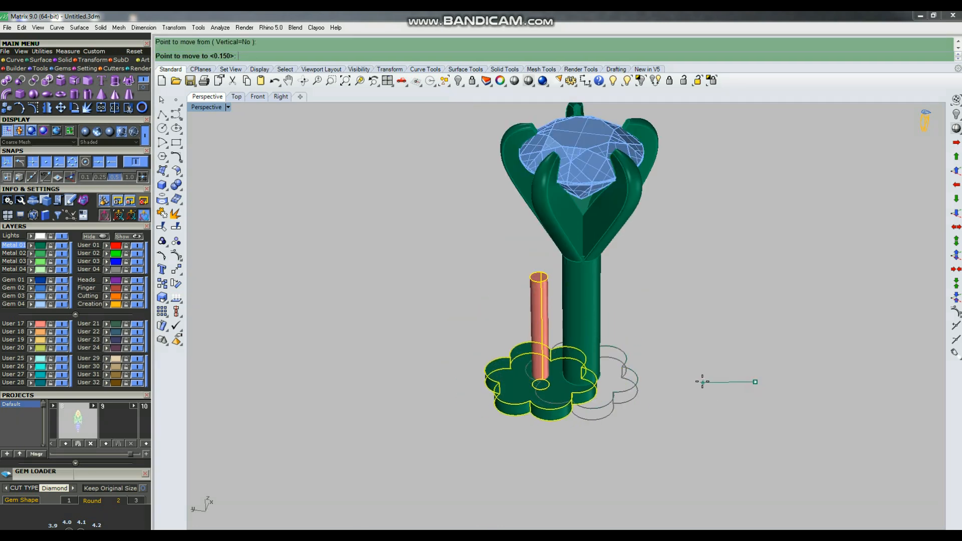
pyautogui.write('10')
pyautogui.press('Return')
pyautogui.write('5')
pyautogui.press('Return')
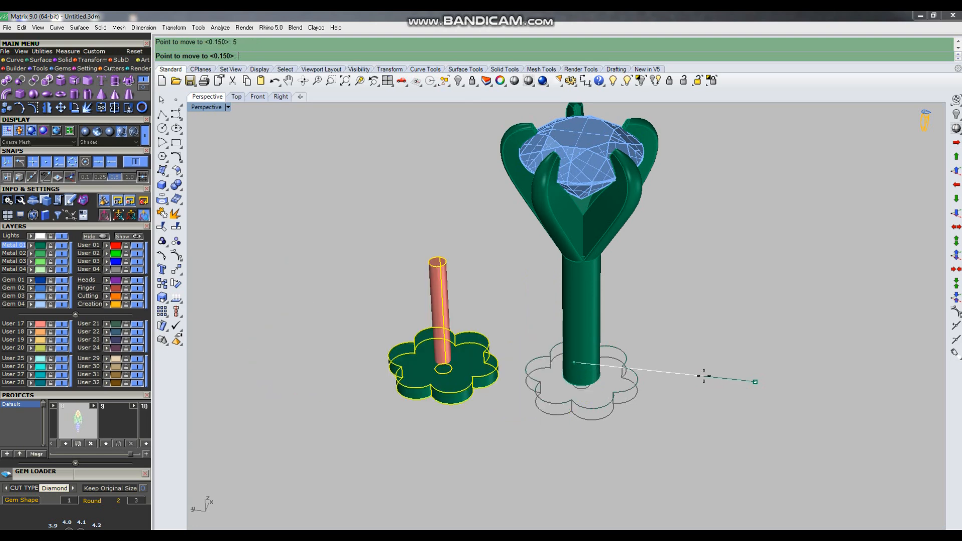
pyautogui.click(665, 396)
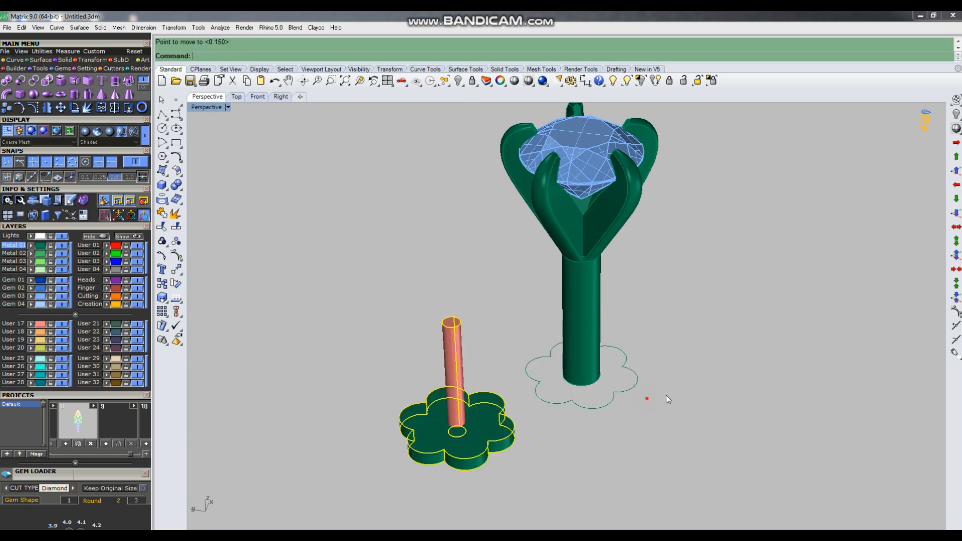
# Delete the leftover flower outline curve around the tube's lower end
pyautogui.moveTo(690, 415); pyautogui.dragTo(495, 314, button='right')
pyautogui.moveTo(469, 291); pyautogui.dragTo(714, 471)
pyautogui.press('Delete')
pyautogui.moveTo(639, 385); pyautogui.dragTo(633, 444, button='right')
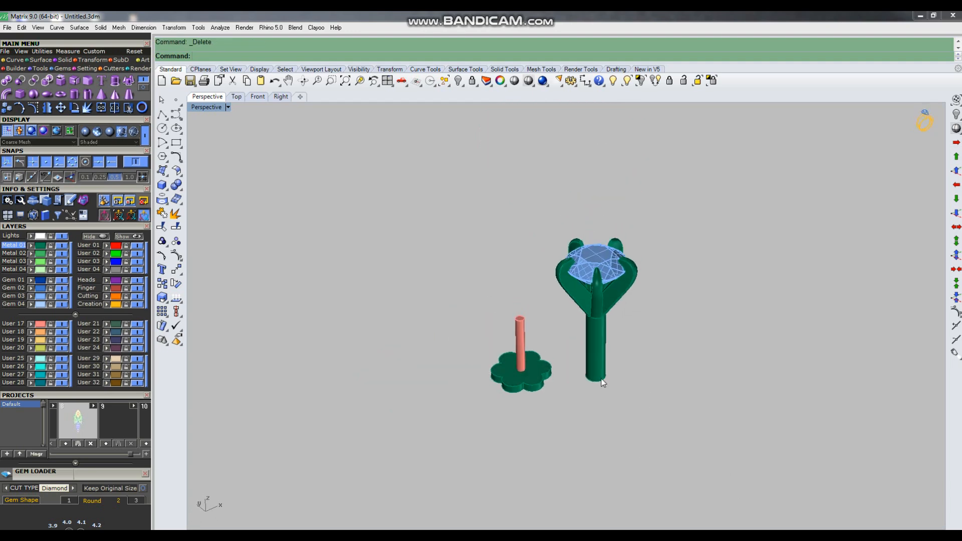
# Move all objects 10 mm in the negative X direction
pyautogui.moveTo(567, 328); pyautogui.dragTo(655, 317, button='right')
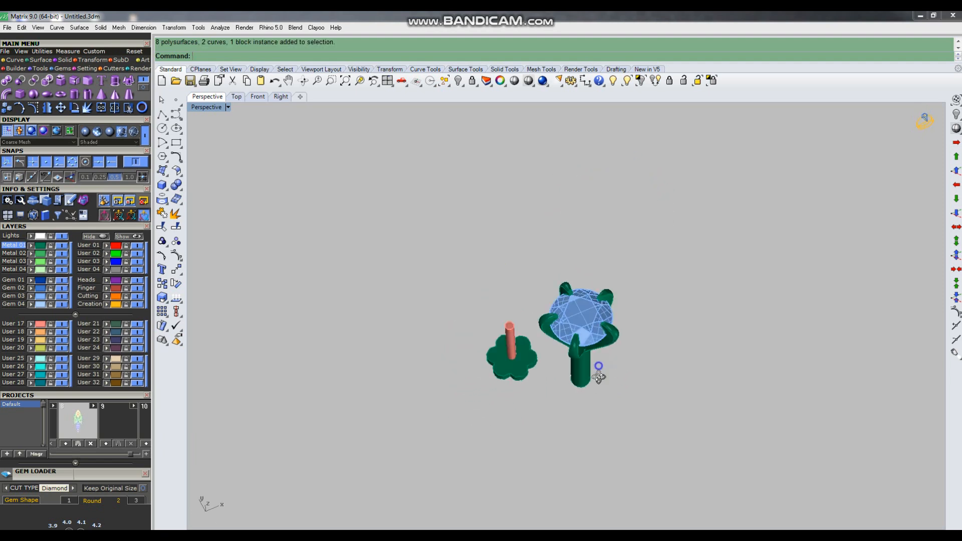
pyautogui.scroll(4, 611, 388)
pyautogui.moveTo(599, 375); pyautogui.dragTo(603, 437, button='right')
pyautogui.scroll(-3, 602, 308)
pyautogui.click(653, 246)
pyautogui.hotkey('ctrl', 'a')
pyautogui.scroll(-4, 603, 437)
pyautogui.write('m')
pyautogui.press('Return')
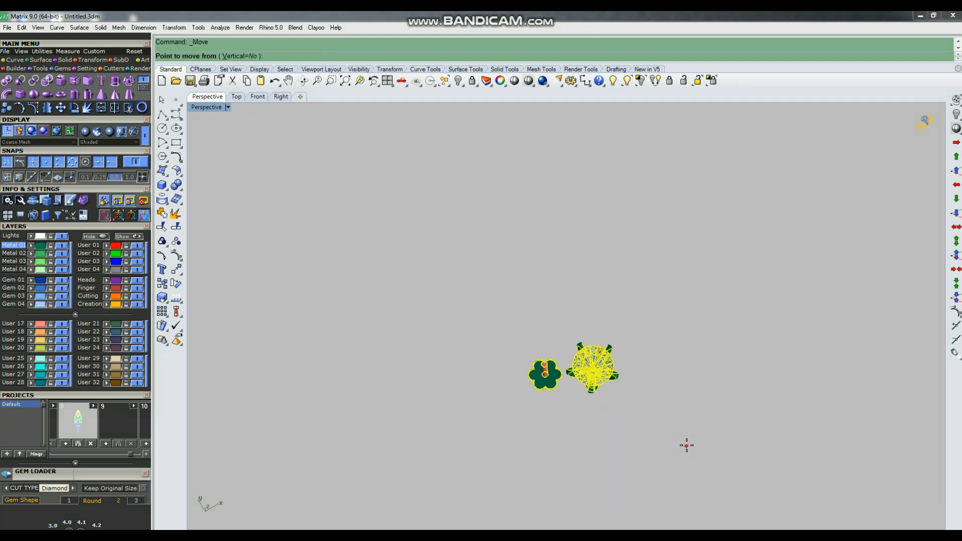
pyautogui.click(687, 445)
pyautogui.write('10')
pyautogui.press('Return')
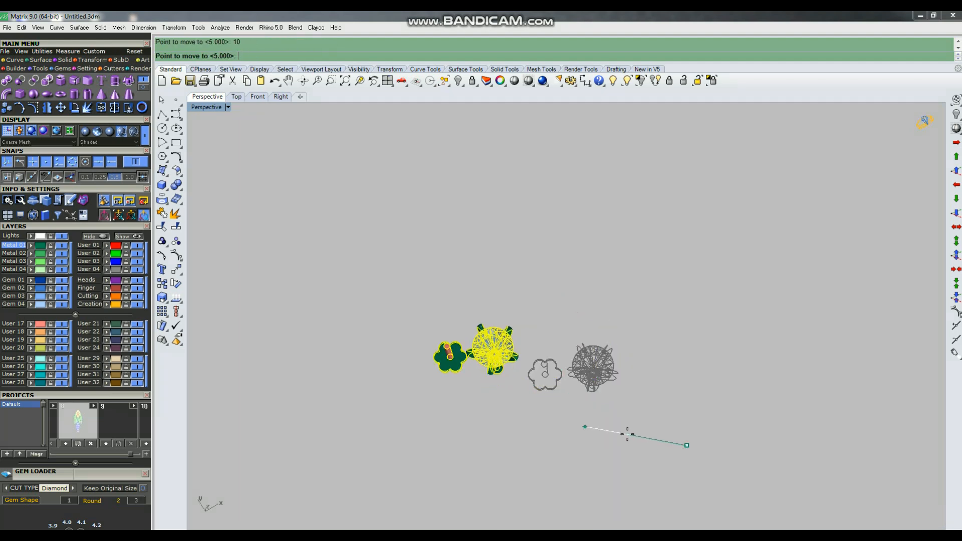
pyautogui.click(590, 426)
pyautogui.click(512, 433)
pyautogui.moveTo(507, 448); pyautogui.dragTo(510, 417, button='right')
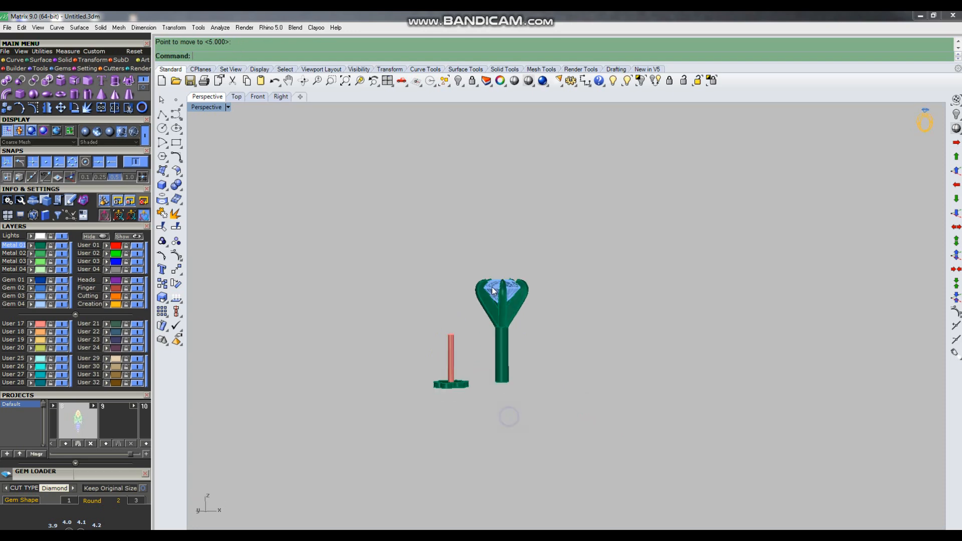
# Select the prongs and diamond of the setting, leaving out the tube
pyautogui.scroll(6, 494, 285)
pyautogui.moveTo(550, 251); pyautogui.dragTo(510, 295)
pyautogui.moveTo(510, 297); pyautogui.dragTo(516, 320, button='right')
pyautogui.scroll(-4, 516, 320)
pyautogui.moveTo(573, 354); pyautogui.dragTo(563, 413, button='right')
pyautogui.write('m')
pyautogui.press('Return')
pyautogui.click(562, 412)
pyautogui.press('Escape')
pyautogui.write('m')
pyautogui.press('Return')
pyautogui.press('Escape')
# Copy the selected prongs and diamond 10 mm in the positive X direction
pyautogui.write('c')
pyautogui.press('Return')
pyautogui.click(553, 426)
pyautogui.write('10')
pyautogui.press('Return')
pyautogui.click(717, 441)
pyautogui.press('Escape')
pyautogui.moveTo(615, 437); pyautogui.dragTo(599, 351, button='right')
pyautogui.scroll(4, 598, 344)
pyautogui.scroll(3, 598, 346)
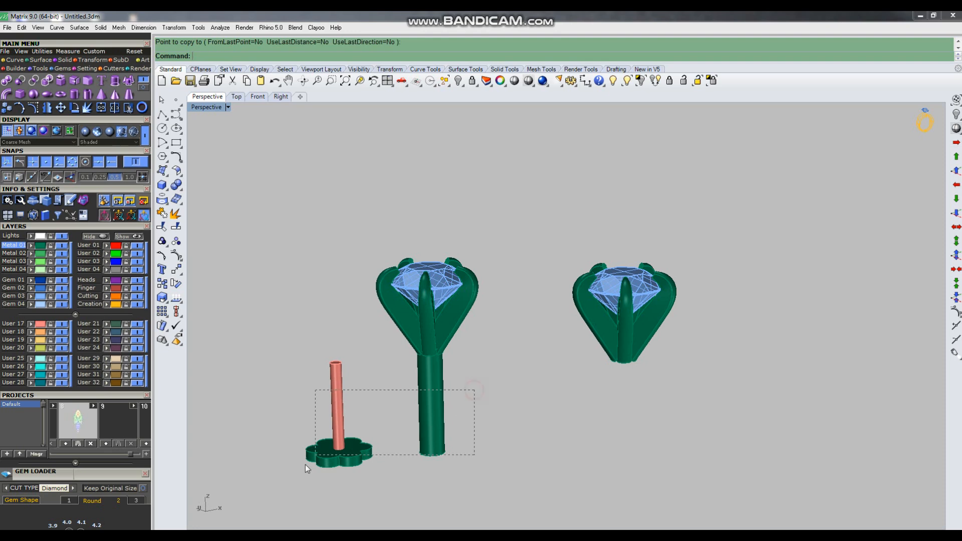
pyautogui.moveTo(307, 467); pyautogui.dragTo(306, 468)
pyautogui.press('Escape')
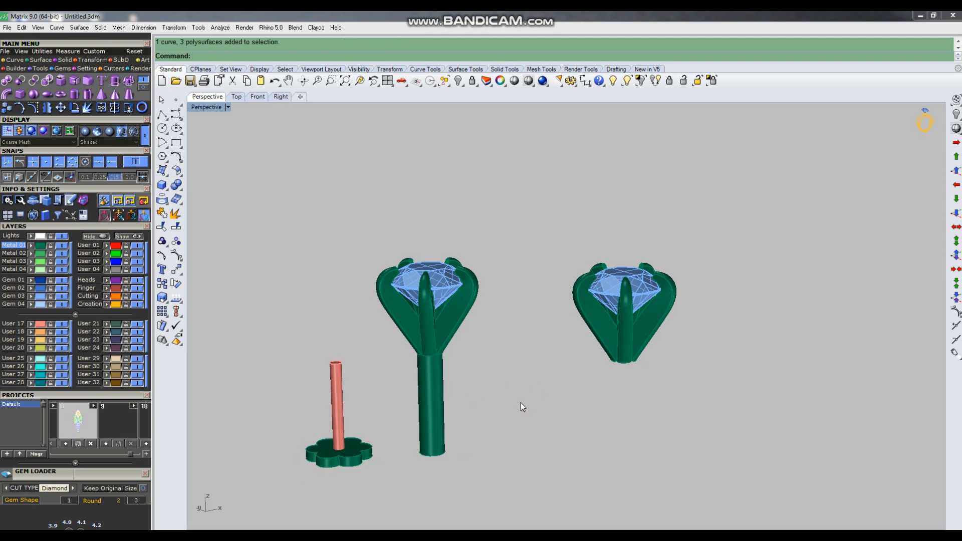
# In the front view, draw a straight line vertically down from the origin below the copied head
pyautogui.hotkey('ctrl', 'F2')
pyautogui.scroll(-6, 615, 359)
pyautogui.write('l')
pyautogui.press('Return')
pyautogui.write('0')
pyautogui.press('Return')
pyautogui.moveTo(592, 455); pyautogui.dragTo(585, 429, button='right')
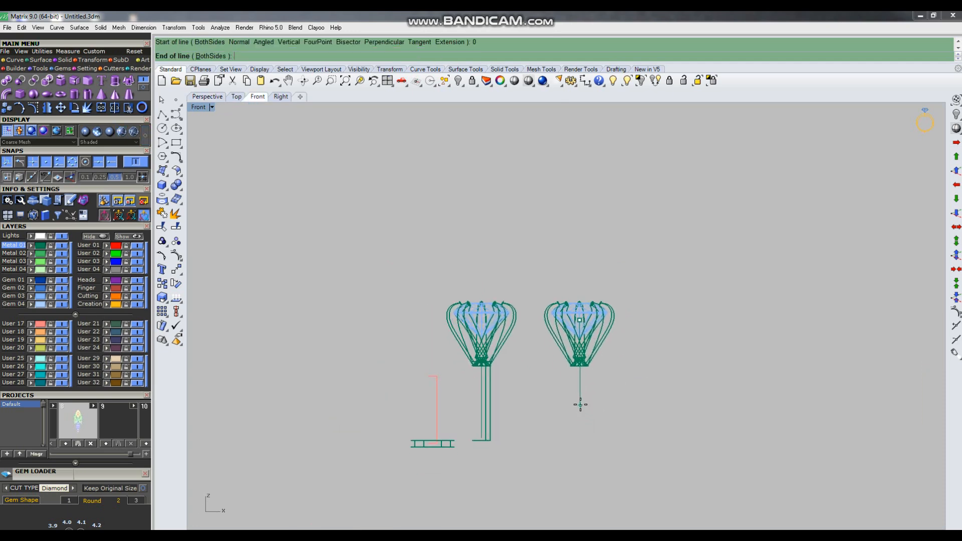
pyautogui.write('5.7')
pyautogui.press('Return')
pyautogui.click(572, 453)
# Move the vertical line down so its upper end sits at the base of the copied prongs
pyautogui.click(582, 389)
pyautogui.scroll(6, 580, 362)
pyautogui.moveTo(580, 324); pyautogui.dragTo(583, 437)
pyautogui.click(612, 390)
# Fine-tune the line's height by moving it about 0.62 mm down and 0.2 mm back up
pyautogui.click(579, 402)
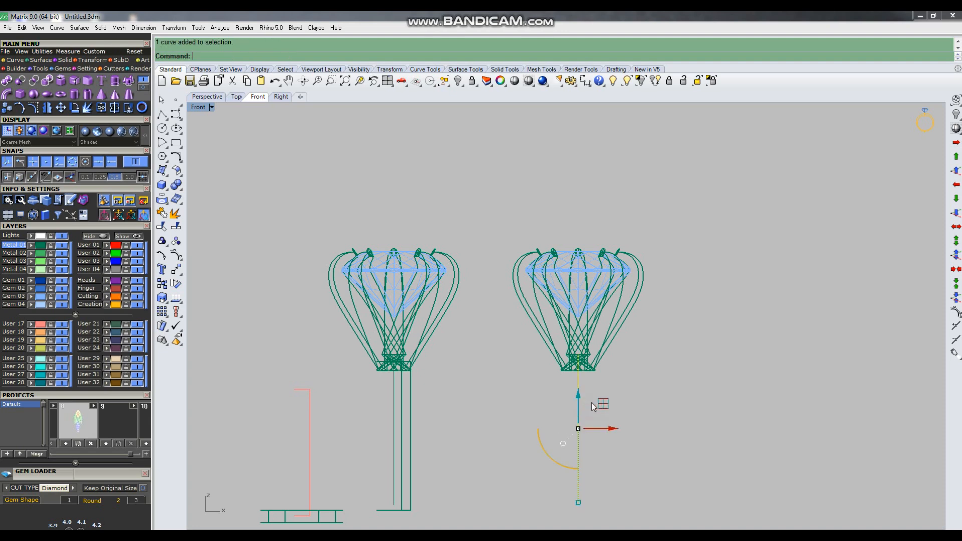
pyautogui.scroll(8, 593, 400)
pyautogui.write('m')
pyautogui.press('Return')
pyautogui.click(671, 358)
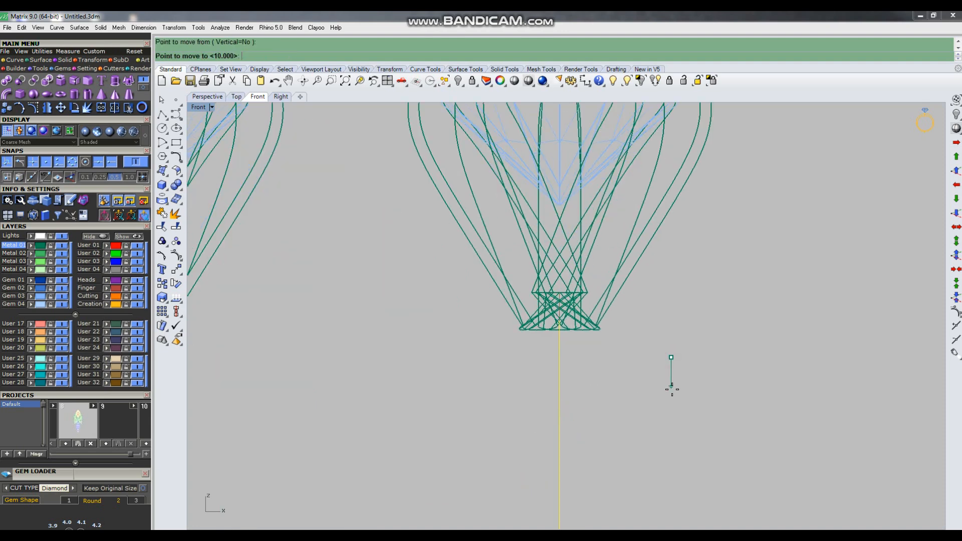
pyautogui.click(672, 395)
pyautogui.rightClick(649, 404)
pyautogui.click(650, 404)
pyautogui.write('.2')
pyautogui.press('Return')
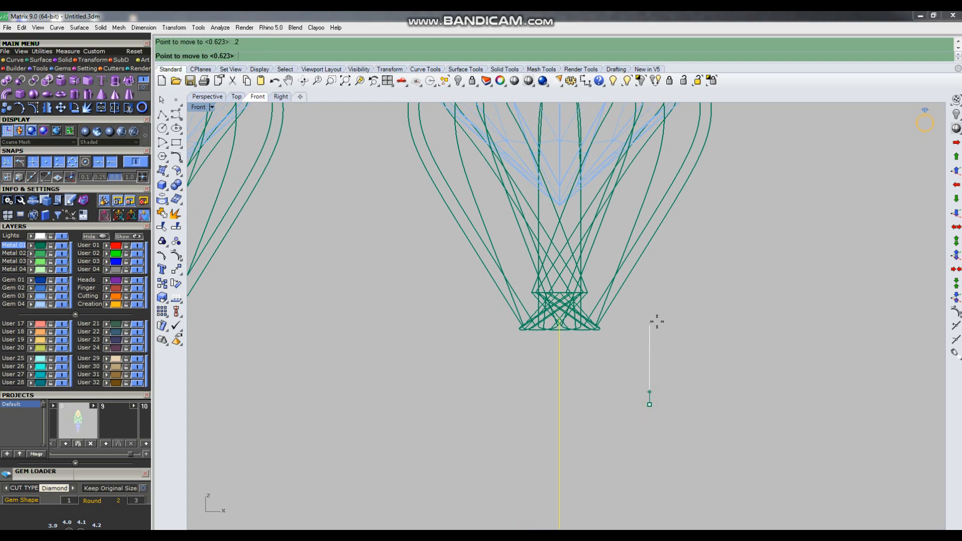
pyautogui.click(656, 313)
# Draw a 3.5 mm diameter circle centred on the lower end of the vertical line
pyautogui.scroll(-4, 608, 318)
pyautogui.hotkey('ctrl', 'F4')
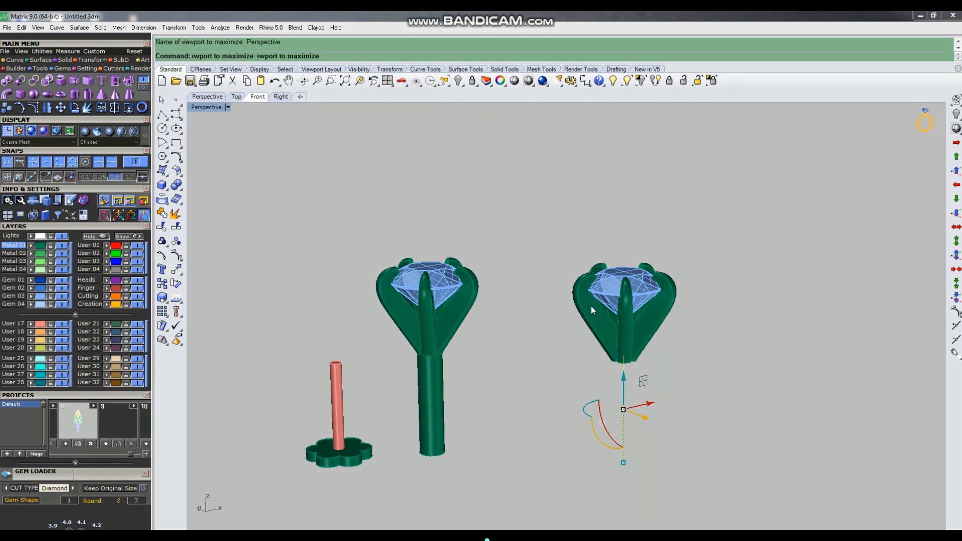
pyautogui.scroll(-4, 590, 307)
pyautogui.click(669, 345)
pyautogui.scroll(4, 614, 353)
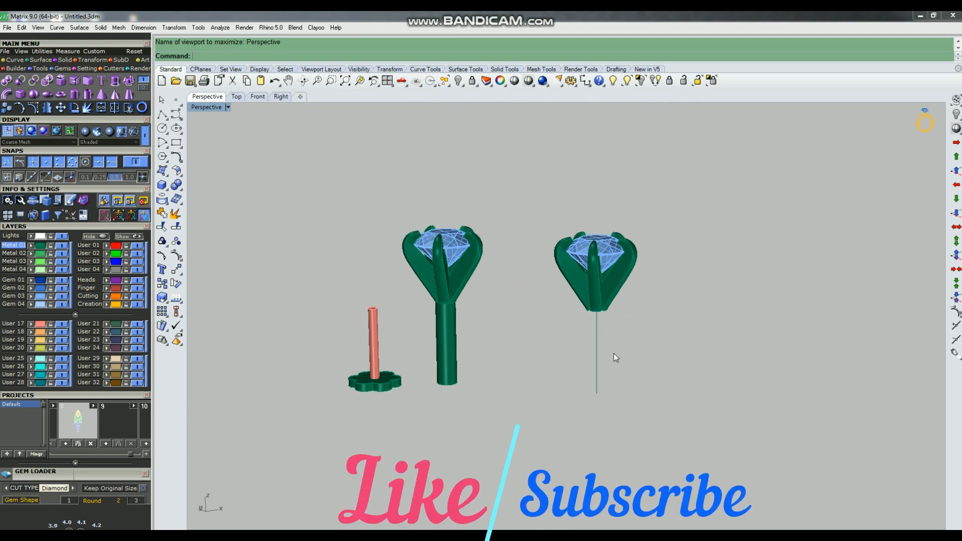
pyautogui.moveTo(634, 362); pyautogui.dragTo(599, 373, button='right')
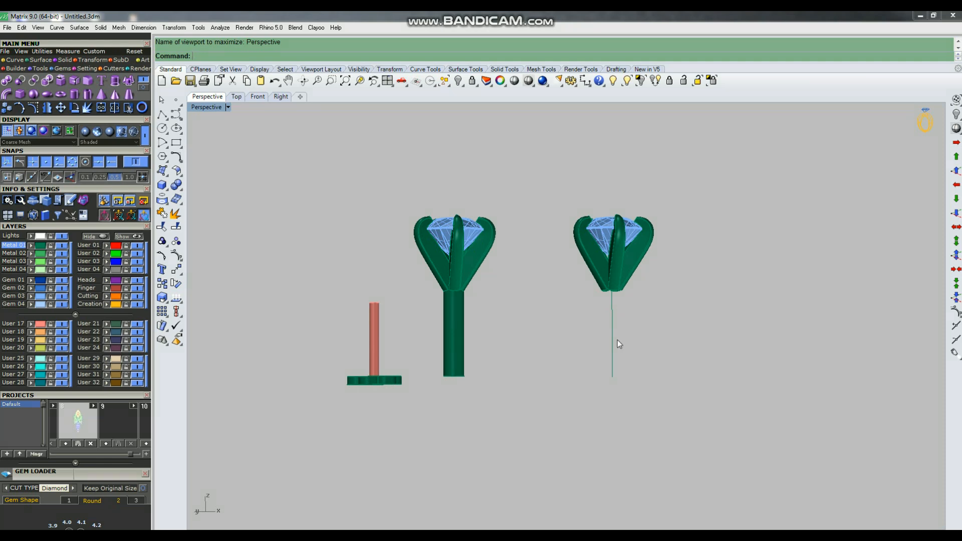
pyautogui.moveTo(613, 327); pyautogui.dragTo(653, 360, button='right')
pyautogui.write('i')
pyautogui.press('Return')
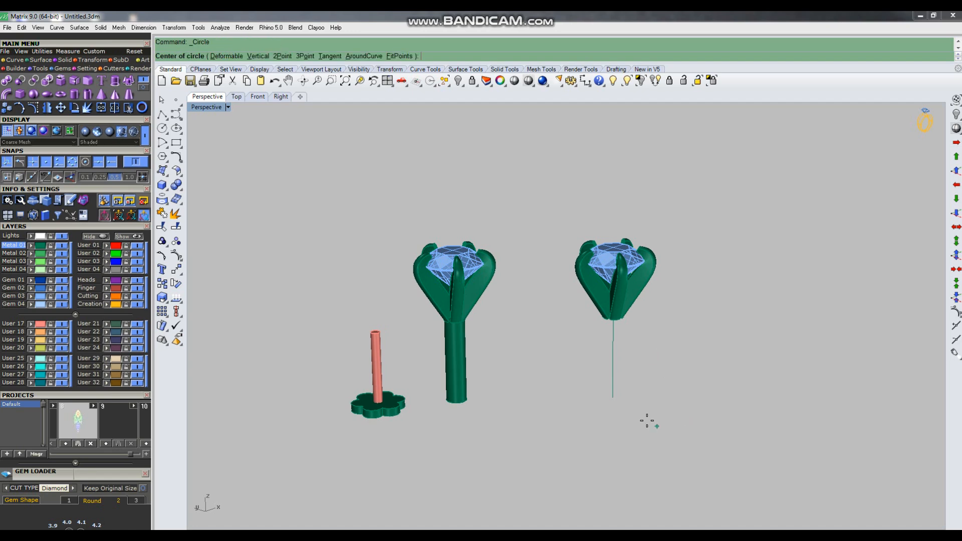
pyautogui.click(613, 403)
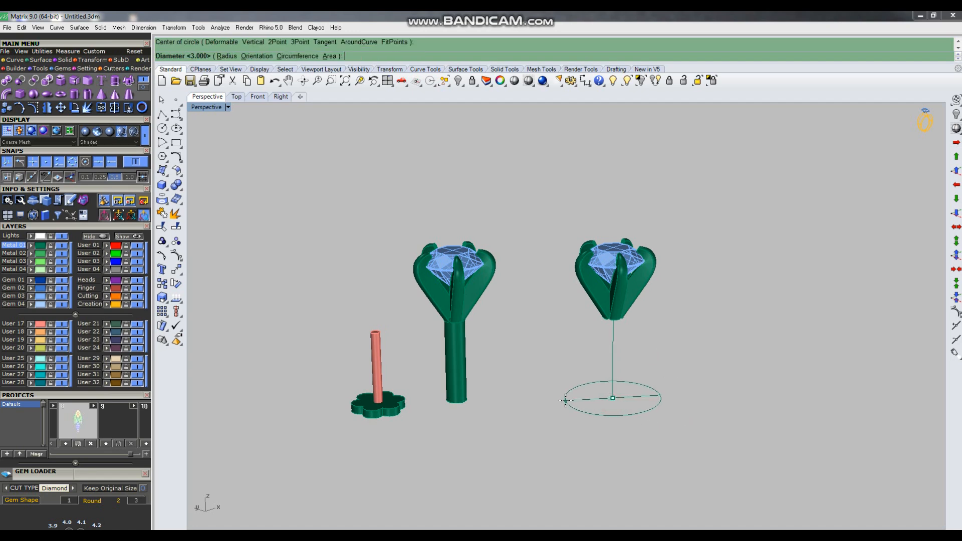
pyautogui.write('3.5')
pyautogui.press('Return')
# Draw a straight line from the circle's centre outward past the circle along the positive Y direction
pyautogui.moveTo(679, 377); pyautogui.dragTo(653, 395, button='right')
pyautogui.scroll(2, 606, 410)
pyautogui.write('l')
pyautogui.press('Return')
pyautogui.click(614, 403)
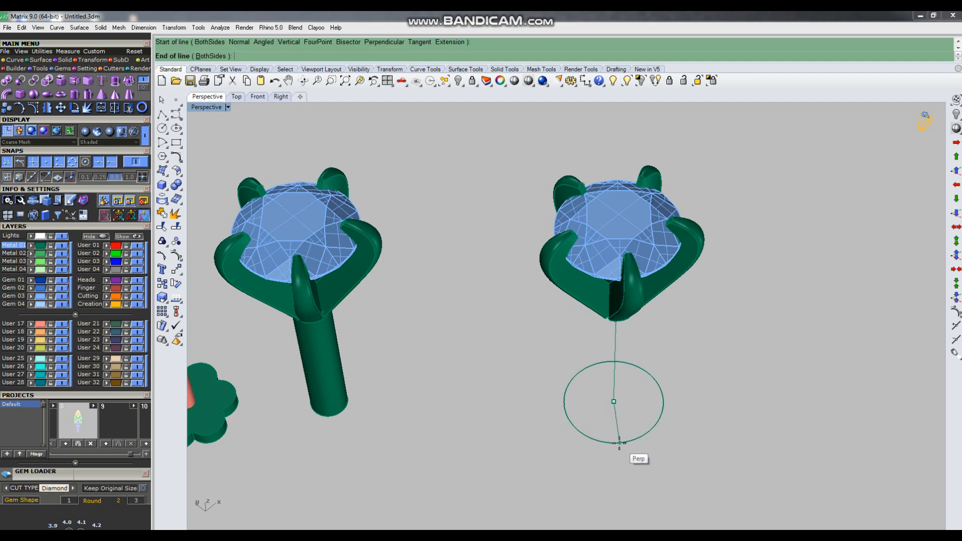
pyautogui.hotkey('ctrl', 'F1')
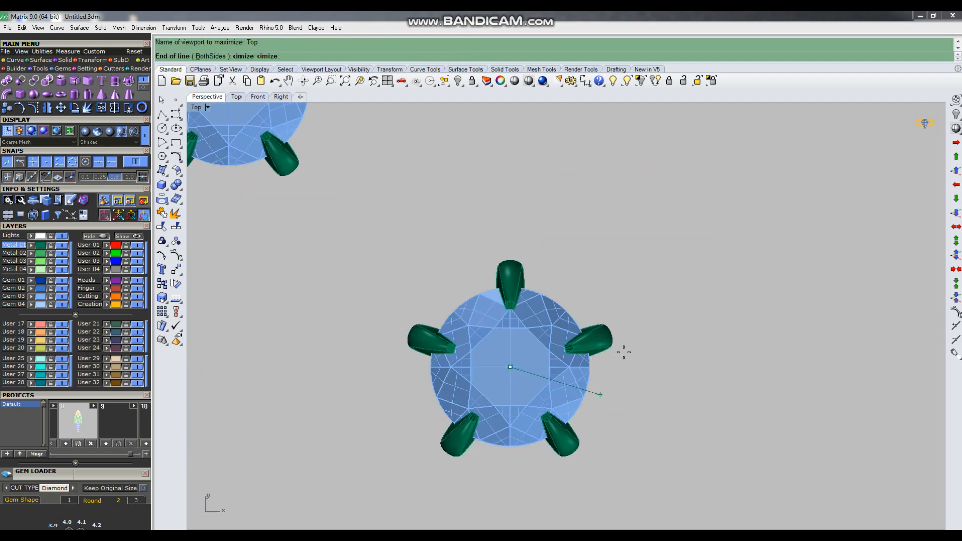
pyautogui.click(520, 229)
pyautogui.hotkey('ctrl', 'F4')
# Trim the radial line's portion that extends outside the circle
pyautogui.moveTo(595, 408); pyautogui.dragTo(648, 391, button='right')
pyautogui.moveTo(523, 388); pyautogui.dragTo(562, 347, button='right')
pyautogui.moveTo(562, 347); pyautogui.dragTo(573, 401)
pyautogui.hotkey('ctrl', 't')
pyautogui.click(585, 372)
pyautogui.rightClick(562, 419)
pyautogui.scroll(-4, 551, 412)
pyautogui.moveTo(552, 411); pyautogui.dragTo(533, 372, button='right')
pyautogui.scroll(4, 472, 367)
pyautogui.scroll(-6, 477, 446)
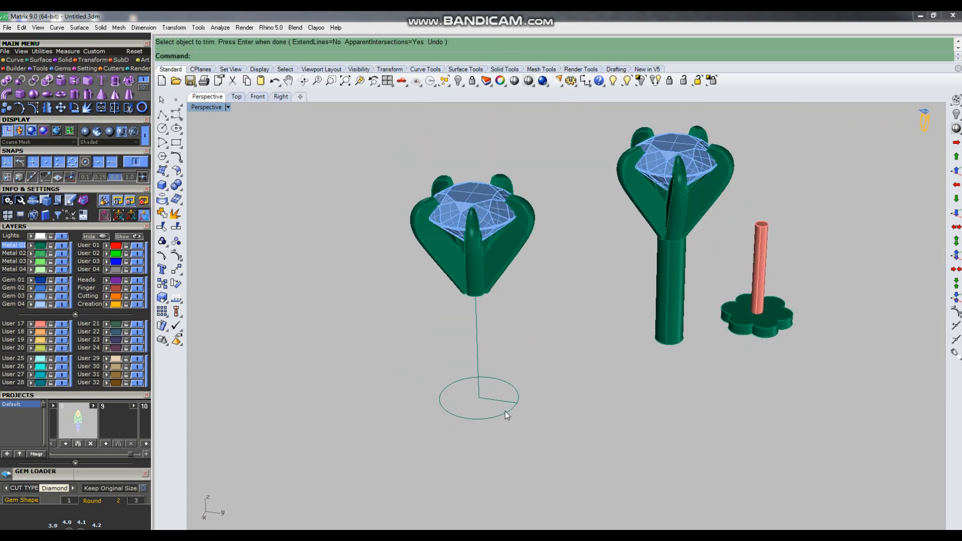
# Replace the 3.5 mm circle with a slightly larger circle on the same centre
pyautogui.click(491, 417)
pyautogui.click(553, 437)
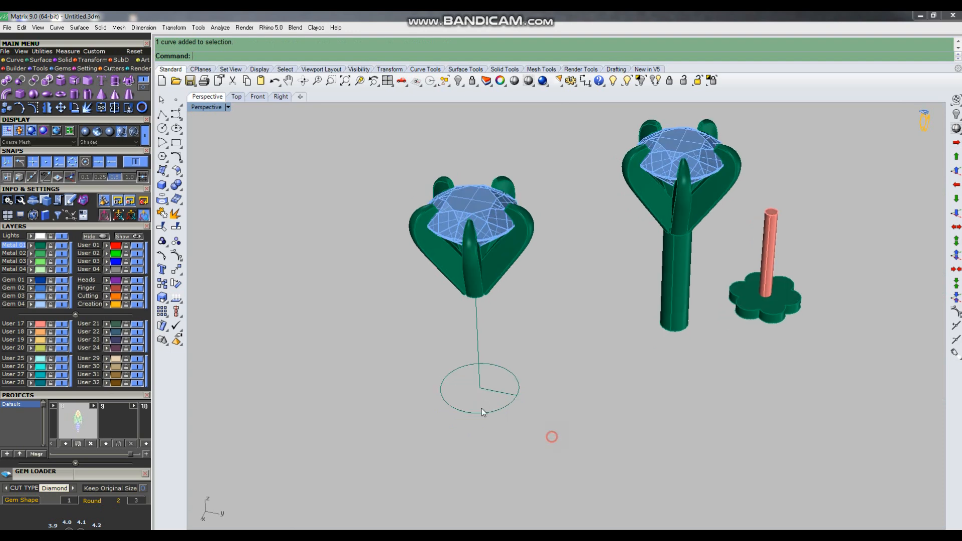
pyautogui.scroll(3, 484, 399)
pyautogui.click(467, 418)
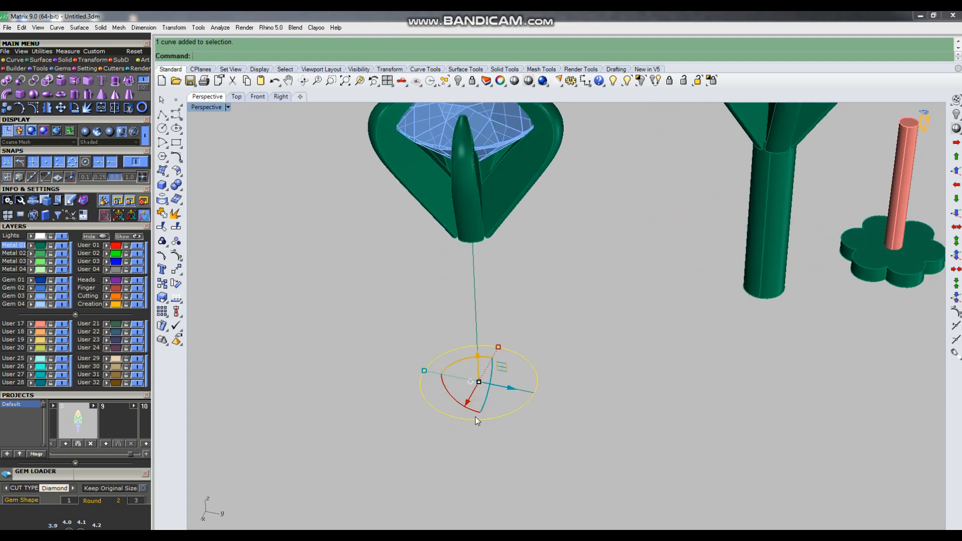
pyautogui.press('Return')
pyautogui.click(484, 385)
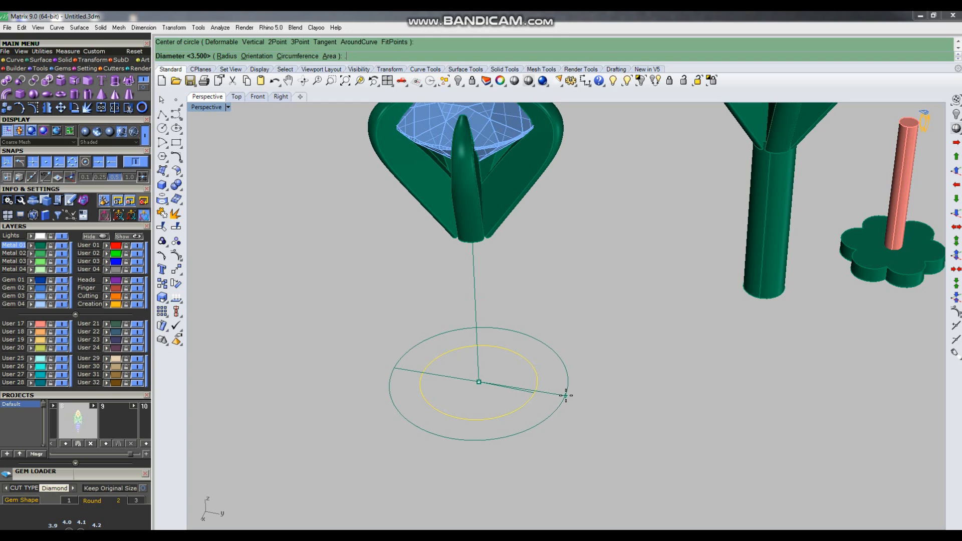
pyautogui.press('Return')
pyautogui.press('Delete')
# Move the radial line's outer control point onto the larger circle
pyautogui.click(529, 393)
pyautogui.press('F10')
pyautogui.scroll(4, 531, 391)
pyautogui.click(535, 394)
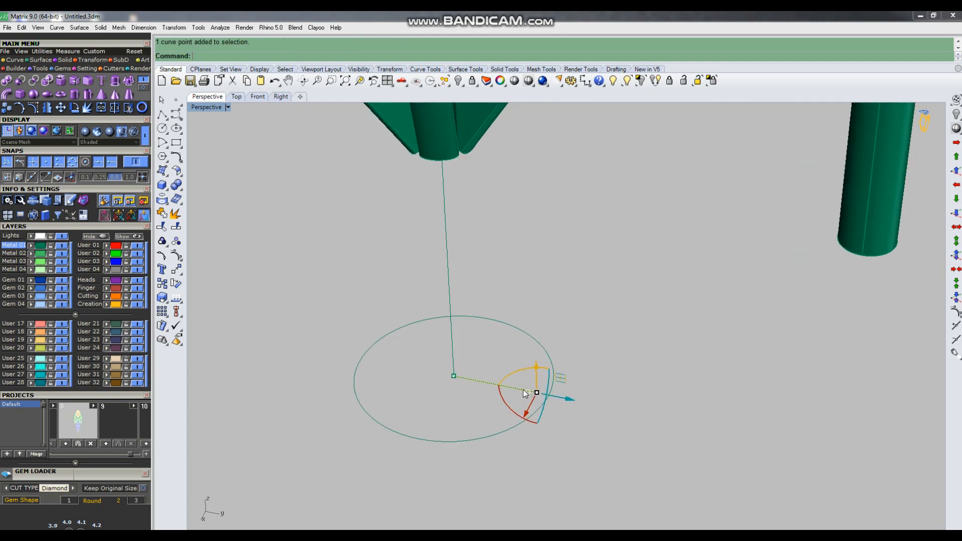
pyautogui.scroll(5, 524, 390)
pyautogui.write('m')
pyautogui.press('Return')
pyautogui.click(547, 395)
pyautogui.click(568, 401)
pyautogui.press('Escape')
pyautogui.press('Escape')
# Split the circle at the radial line's outer end and at a second point farther around it
pyautogui.scroll(-5, 559, 401)
pyautogui.moveTo(666, 431); pyautogui.dragTo(532, 446, button='right')
pyautogui.scroll(-4, 569, 420)
pyautogui.moveTo(640, 426); pyautogui.dragTo(571, 432, button='right')
pyautogui.click(621, 405)
pyautogui.moveTo(638, 410); pyautogui.dragTo(630, 428, button='right')
pyautogui.write('s')
pyautogui.press('Return')
pyautogui.write('p')
pyautogui.press('Return')
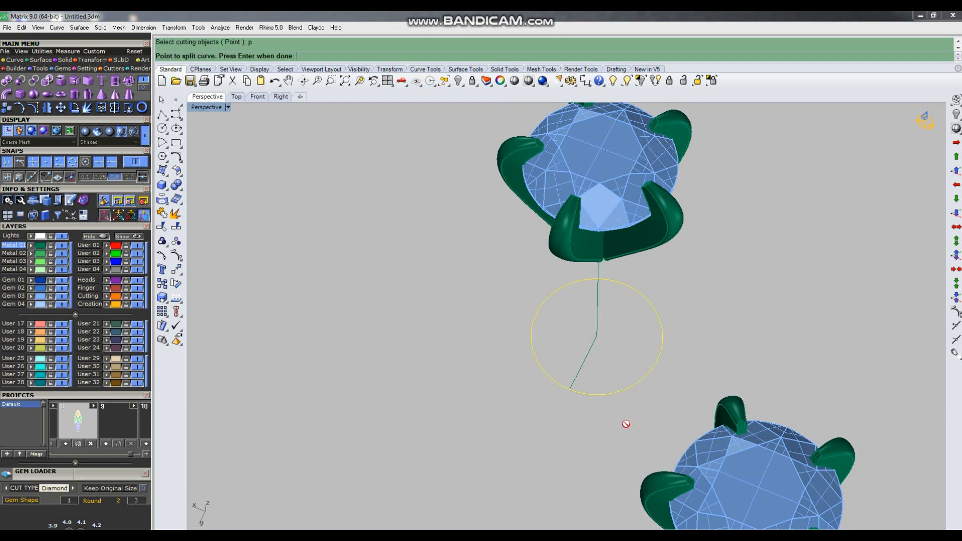
pyautogui.click(571, 389)
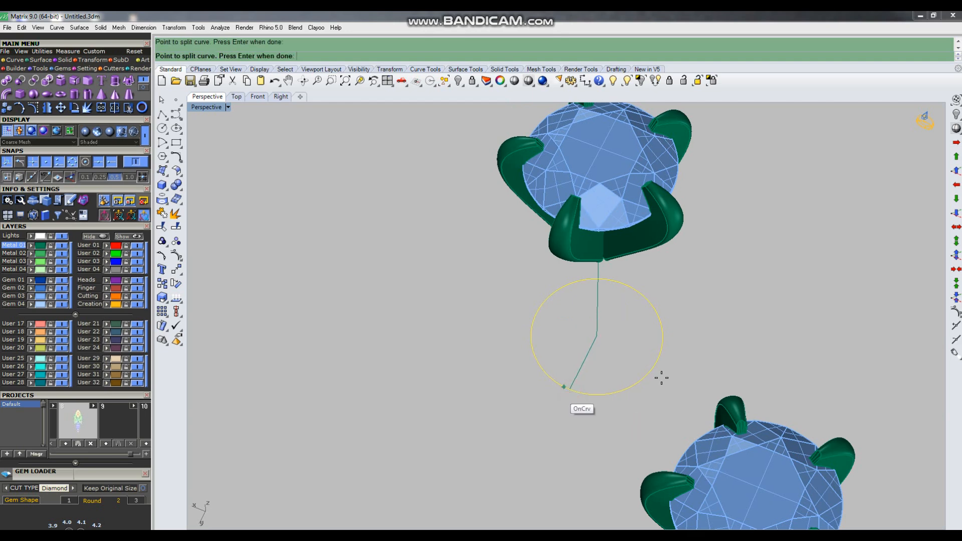
pyautogui.click(662, 356)
pyautogui.press('Return')
# Delete the short arc between the two split points
pyautogui.click(647, 392)
pyautogui.click(626, 391)
pyautogui.press('Delete')
# Join the vertical line, radial line and remaining arc into one curve
pyautogui.moveTo(550, 410); pyautogui.dragTo(593, 397, button='right')
pyautogui.moveTo(570, 347); pyautogui.dragTo(528, 429)
pyautogui.hotkey('ctrl', 'j')
# Raise the joined curve's control points at the inner corner and midway along the radial segment
pyautogui.press('F10')
pyautogui.scroll(4, 549, 392)
pyautogui.moveTo(558, 426); pyautogui.dragTo(609, 416, button='right')
pyautogui.scroll(5, 506, 435)
pyautogui.moveTo(503, 452); pyautogui.dragTo(504, 452)
pyautogui.moveTo(483, 411); pyautogui.dragTo(496, 359)
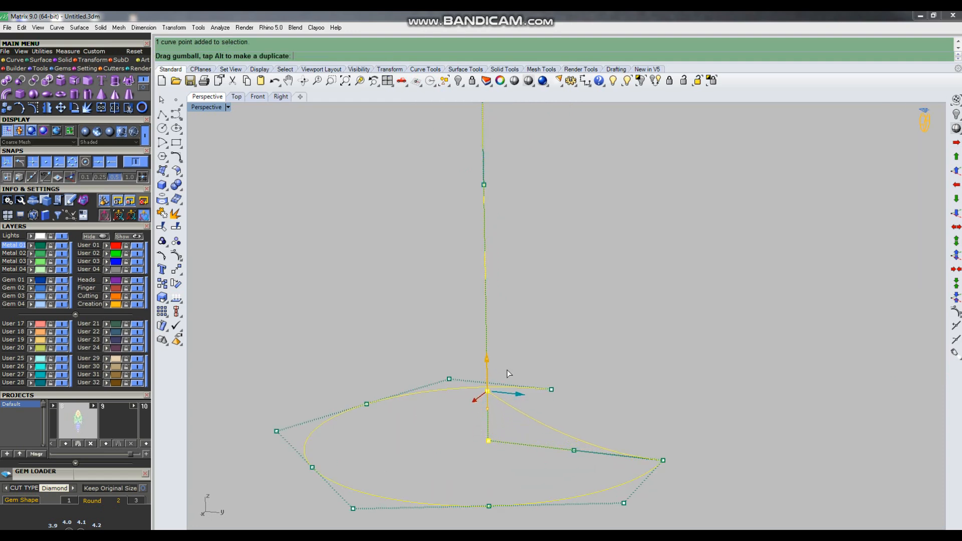
pyautogui.click(573, 450)
pyautogui.moveTo(574, 414); pyautogui.dragTo(579, 390)
pyautogui.moveTo(644, 367); pyautogui.dragTo(606, 404, button='right')
pyautogui.press('Escape')
# Rebuild the joined curve with 25 points and degree 3
pyautogui.moveTo(608, 311); pyautogui.dragTo(550, 373)
pyautogui.write('rb')
pyautogui.press('Return')
pyautogui.doubleClick(654, 251)
pyautogui.write('20')
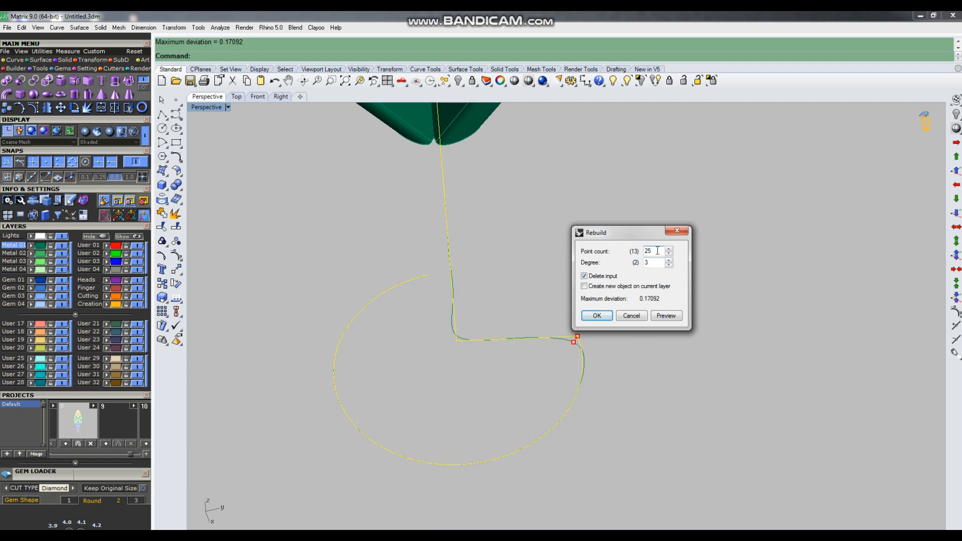
pyautogui.click(597, 315)
# Reposition the rebuilt curve's control points around the bend where the radial segment meets the arc
pyautogui.scroll(-6, 607, 359)
pyautogui.moveTo(576, 393); pyautogui.dragTo(575, 357, button='right')
pyautogui.click(655, 395)
pyautogui.click(575, 358)
pyautogui.click(551, 327)
pyautogui.press('F10')
pyautogui.scroll(3, 572, 362)
pyautogui.moveTo(571, 360); pyautogui.dragTo(649, 420)
pyautogui.moveTo(606, 346); pyautogui.dragTo(654, 318)
pyautogui.moveTo(656, 352); pyautogui.dragTo(647, 362)
pyautogui.click(670, 360)
pyautogui.moveTo(582, 279); pyautogui.dragTo(621, 353)
pyautogui.click(681, 320)
pyautogui.moveTo(543, 387); pyautogui.dragTo(584, 377, button='right')
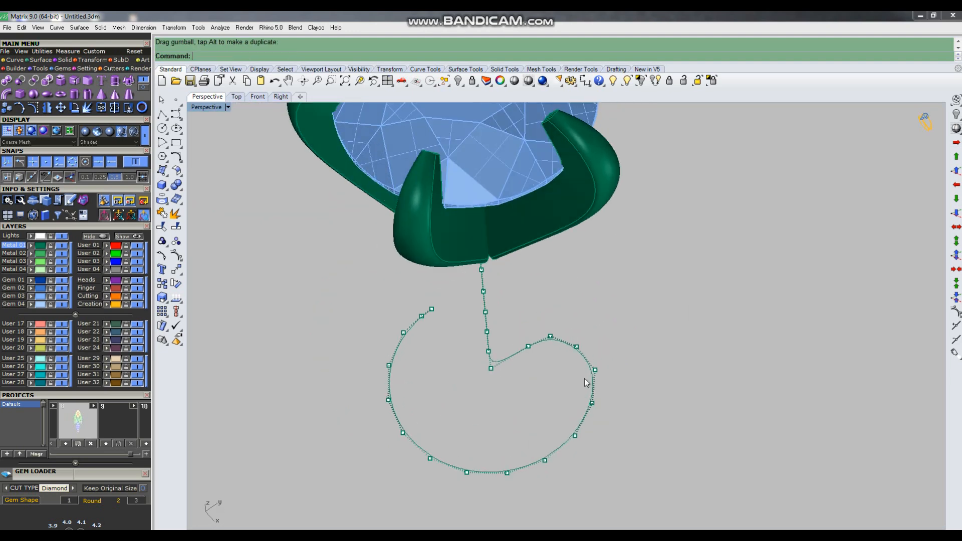
# Adjust the arc's control points just beyond the bend to smooth its outer side
pyautogui.scroll(3, 582, 381)
pyautogui.moveTo(565, 391); pyautogui.dragTo(633, 416)
pyautogui.click(649, 410)
# Reshape the free end of the arc by moving its last control points
pyautogui.scroll(-2, 506, 373)
pyautogui.moveTo(455, 359); pyautogui.dragTo(584, 355, button='right')
pyautogui.scroll(-3, 561, 358)
pyautogui.scroll(3, 470, 382)
pyautogui.scroll(2, 437, 375)
pyautogui.moveTo(422, 347); pyautogui.dragTo(446, 361)
pyautogui.click(487, 384)
pyautogui.moveTo(413, 399); pyautogui.dragTo(462, 351)
pyautogui.click(486, 357)
pyautogui.scroll(-4, 501, 357)
pyautogui.moveTo(579, 378); pyautogui.dragTo(648, 280, button='right')
pyautogui.press('Escape')
# Adjust a control point between the vertical stem and the arc to smooth the curve's transition
pyautogui.scroll(-5, 562, 355)
pyautogui.scroll(7, 592, 359)
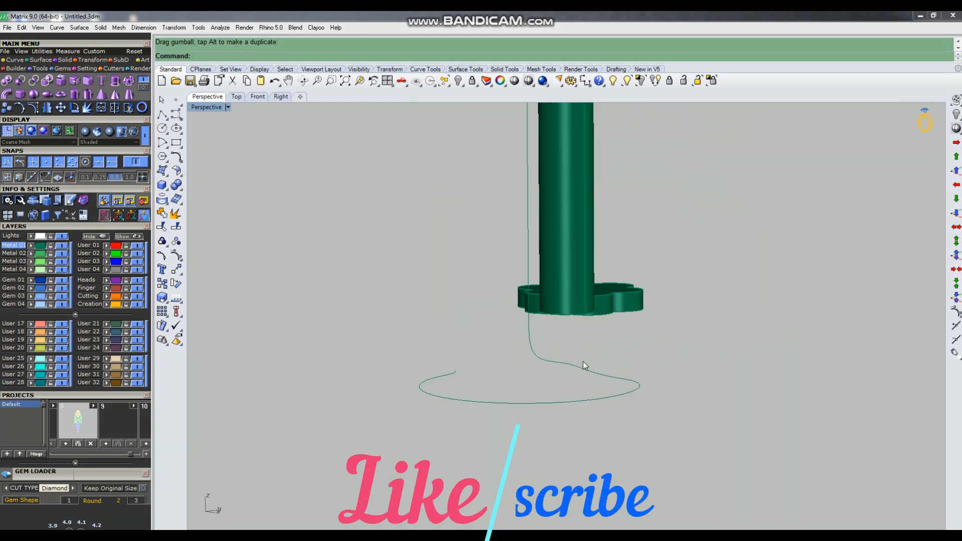
pyautogui.click(562, 364)
pyautogui.press('F10')
pyautogui.scroll(3, 566, 371)
pyautogui.click(558, 357)
pyautogui.moveTo(563, 328); pyautogui.dragTo(561, 348)
pyautogui.click(616, 342)
pyautogui.moveTo(631, 356); pyautogui.dragTo(669, 332, button='right')
# Rebuild the adjusted stem curve to even out its shape
pyautogui.click(574, 369)
pyautogui.write('r')
pyautogui.press('Return')
pyautogui.press('Return')
pyautogui.scroll(-7, 574, 379)
# Create a round pipe along the stem curve, accepting the offered settings
pyautogui.moveTo(606, 382); pyautogui.dragTo(584, 386, button='right')
pyautogui.write('pipe')
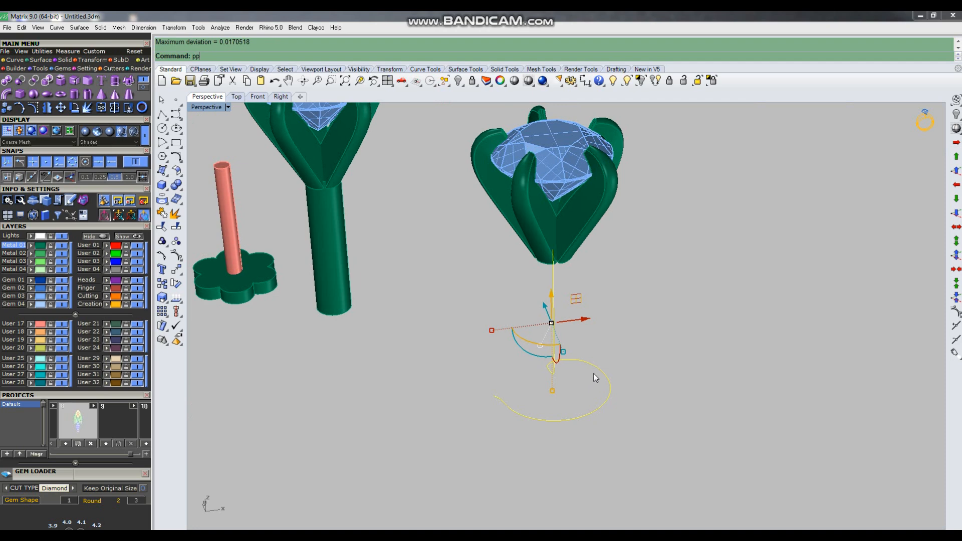
pyautogui.press('Return')
pyautogui.press('Return')
pyautogui.press('Return')
pyautogui.press('Return')
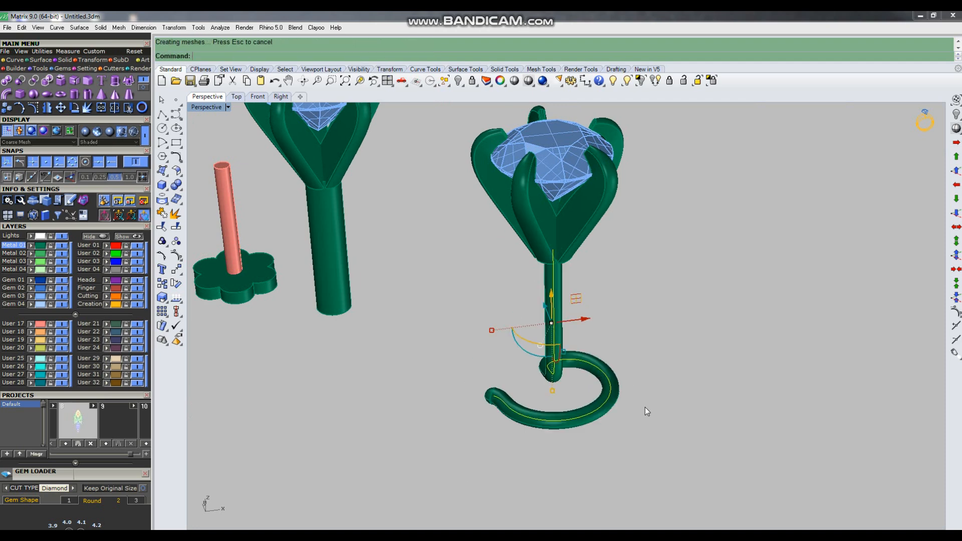
# Group the curled pipe stem with its centre curve
pyautogui.moveTo(645, 407); pyautogui.dragTo(639, 369, button='right')
pyautogui.scroll(2, 661, 351)
pyautogui.click(557, 418)
pyautogui.hotkey('ctrl', 'g')
# Inspect the curled-stem setting, straight-stem setting and flower base from several angles, checking which parts select together
pyautogui.moveTo(566, 409); pyautogui.dragTo(790, 417, button='right')
pyautogui.click(801, 402)
pyautogui.click(699, 429)
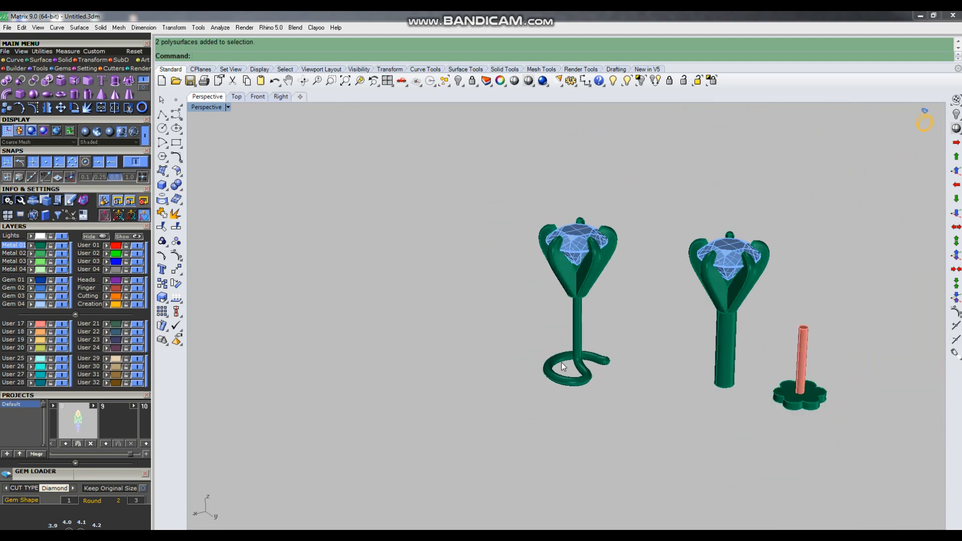
pyautogui.click(575, 328)
pyautogui.scroll(4, 584, 330)
pyautogui.click(682, 422)
pyautogui.scroll(-4, 522, 411)
pyautogui.moveTo(522, 411); pyautogui.dragTo(575, 382, button='right')
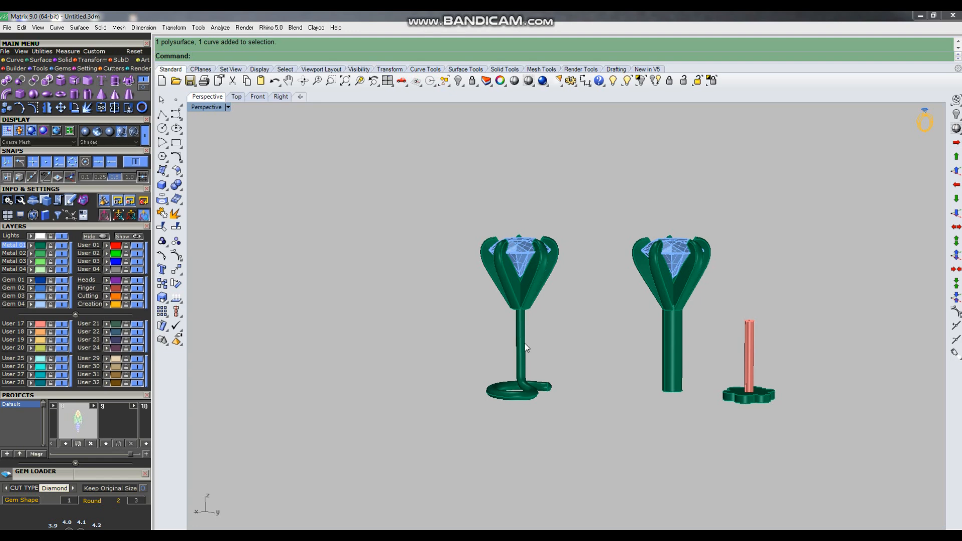
pyautogui.scroll(3, 556, 396)
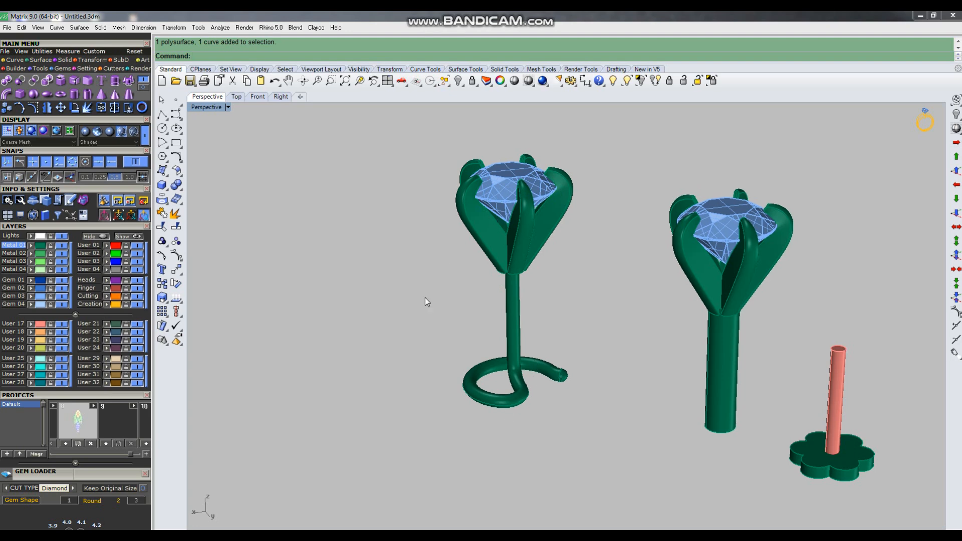
pyautogui.scroll(-2, 416, 291)
pyautogui.click(683, 395)
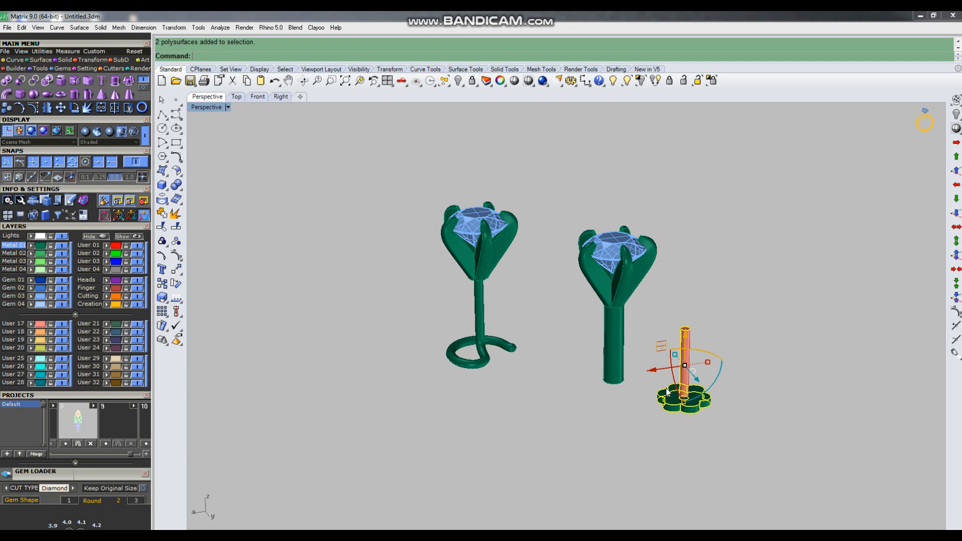
pyautogui.click(640, 422)
# Group the straight tube stem with the prong head above it
pyautogui.click(606, 349)
pyautogui.moveTo(643, 445); pyautogui.dragTo(647, 384, button='right')
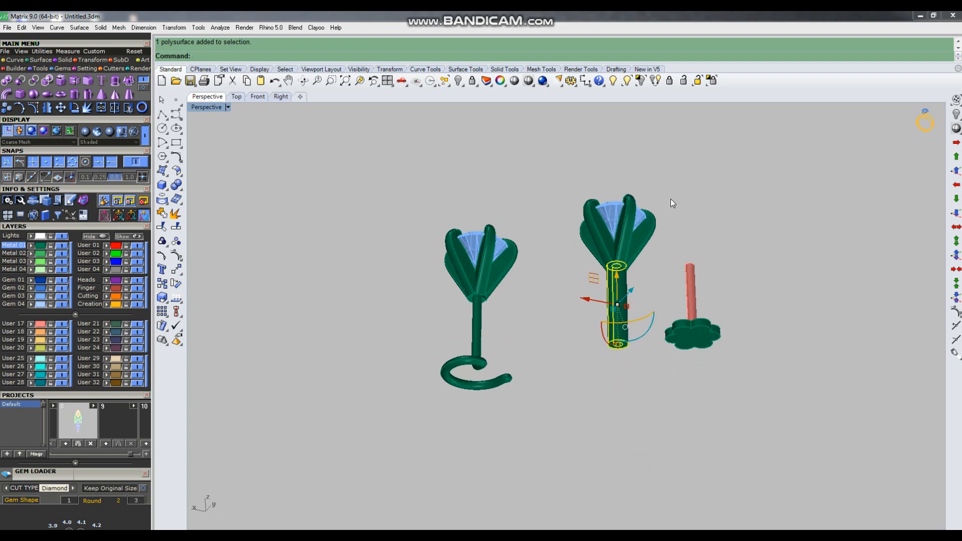
pyautogui.moveTo(645, 159); pyautogui.dragTo(595, 292)
pyautogui.moveTo(612, 281); pyautogui.dragTo(606, 311, button='right')
pyautogui.hotkey('ctrl', 'g')
# Examine the flower base, the tube's underside and both diamond settings up close and from above
pyautogui.moveTo(605, 371); pyautogui.dragTo(633, 357, button='right')
pyautogui.click(701, 371)
pyautogui.moveTo(635, 414); pyautogui.dragTo(616, 371, button='right')
pyautogui.scroll(6, 622, 336)
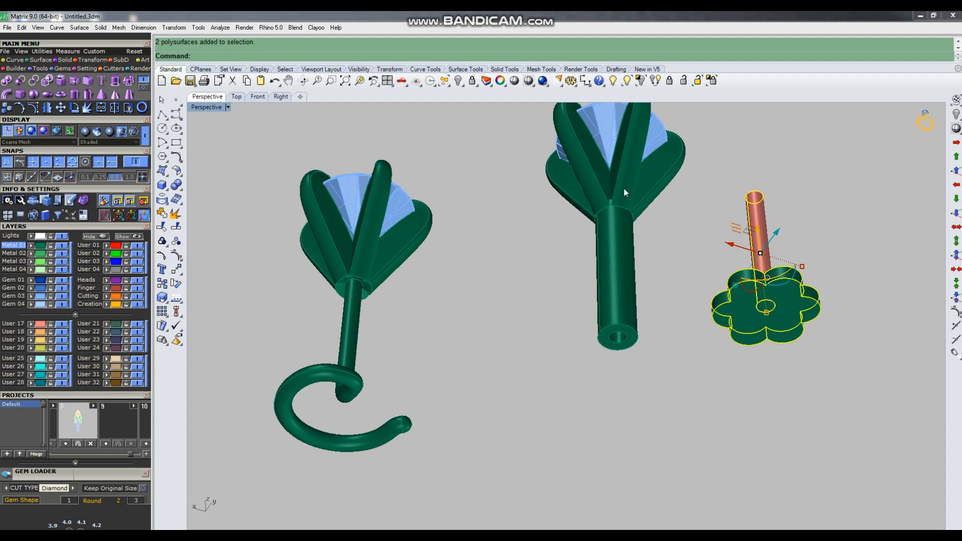
pyautogui.scroll(-4, 609, 286)
pyautogui.moveTo(609, 287); pyautogui.dragTo(621, 372, button='right')
pyautogui.click(622, 376)
pyautogui.scroll(-4, 526, 393)
pyautogui.hotkey('ctrl', 'w')
pyautogui.moveTo(359, 189); pyautogui.dragTo(733, 389)
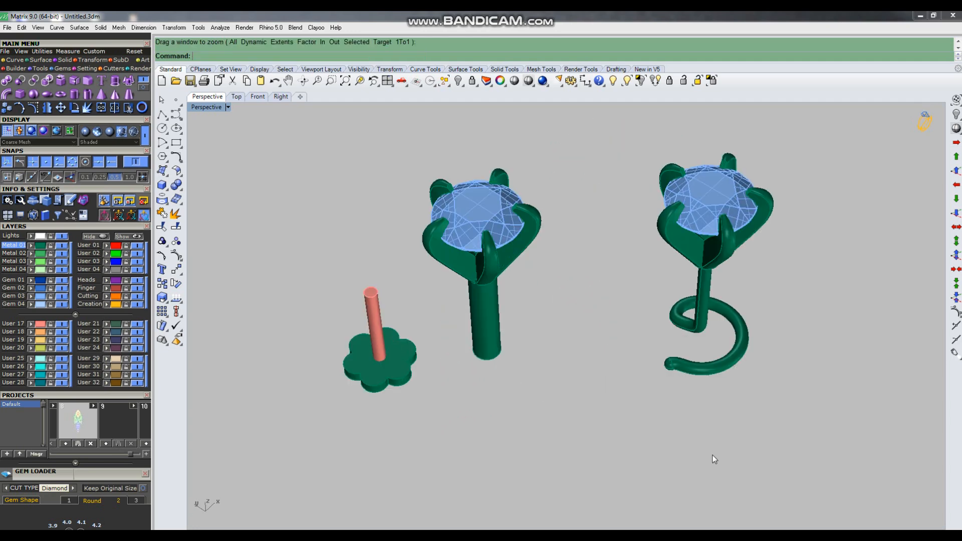
pyautogui.scroll(-3, 510, 478)
pyautogui.scroll(-1, 570, 366)
pyautogui.scroll(7, 570, 366)
pyautogui.moveTo(605, 364); pyautogui.dragTo(655, 380, button='right')
pyautogui.scroll(-5, 647, 367)
pyautogui.scroll(4, 664, 375)
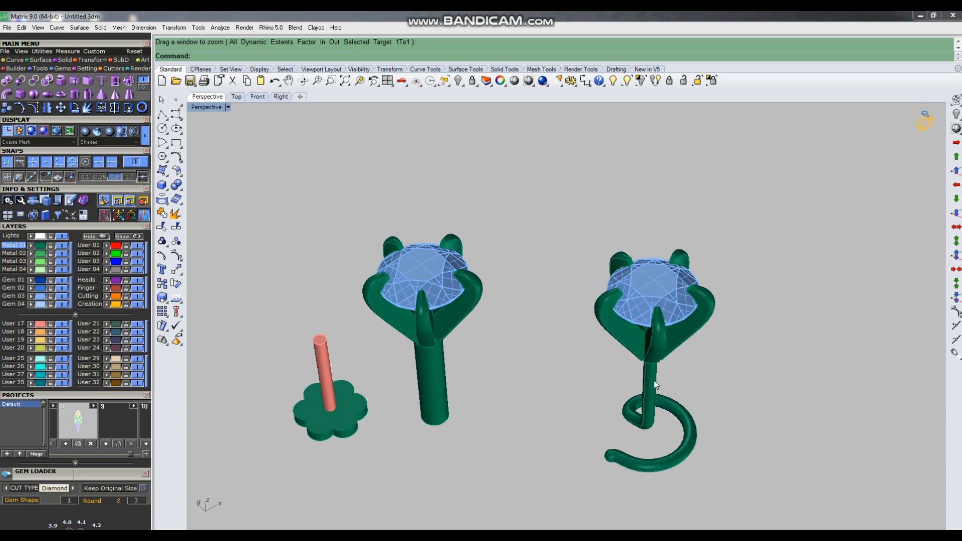
# Preview both settings and the flower base in the Machine display mode, viewing them from different angles
pyautogui.click(110, 131)
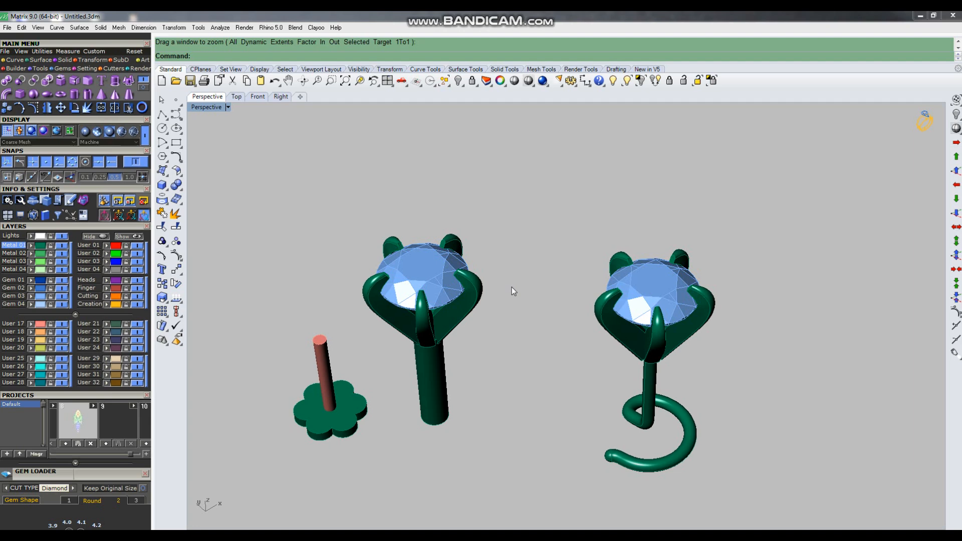
pyautogui.moveTo(599, 316); pyautogui.dragTo(610, 295, button='right')
pyautogui.scroll(-5, 594, 260)
pyautogui.moveTo(591, 258); pyautogui.dragTo(605, 328, button='right')
pyautogui.scroll(3, 605, 327)
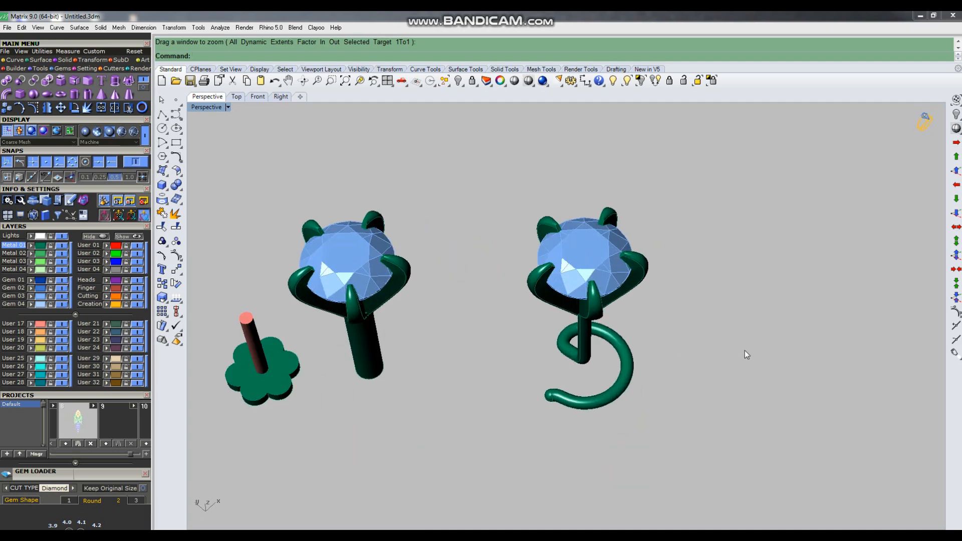
pyautogui.scroll(-3, 746, 352)
pyautogui.moveTo(684, 358); pyautogui.dragTo(640, 327, button='right')
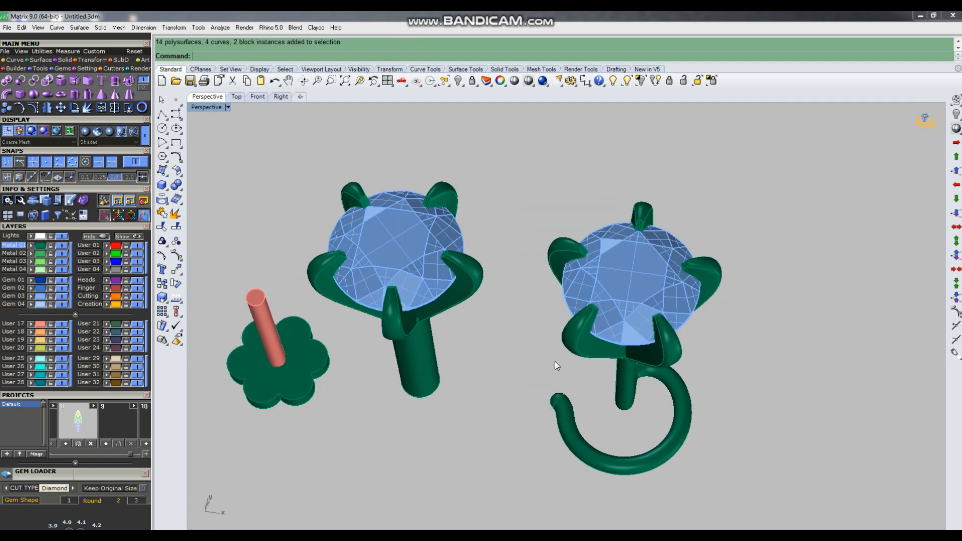
pyautogui.scroll(2, 561, 346)
pyautogui.scroll(-4, 570, 324)
pyautogui.moveTo(570, 324); pyautogui.dragTo(552, 295, button='right')
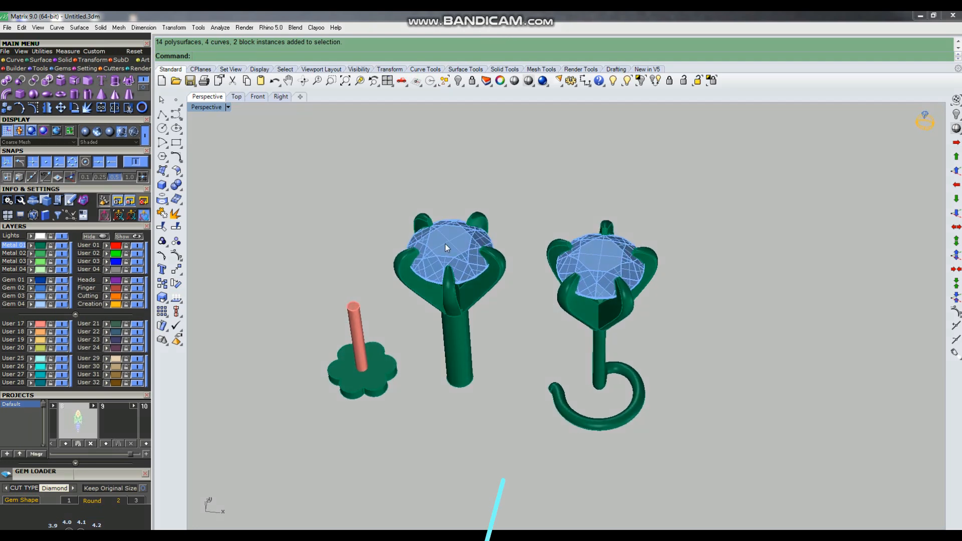
# Turn off the Gem 03 layer to hide the diamonds in both settings
pyautogui.click(61, 296)
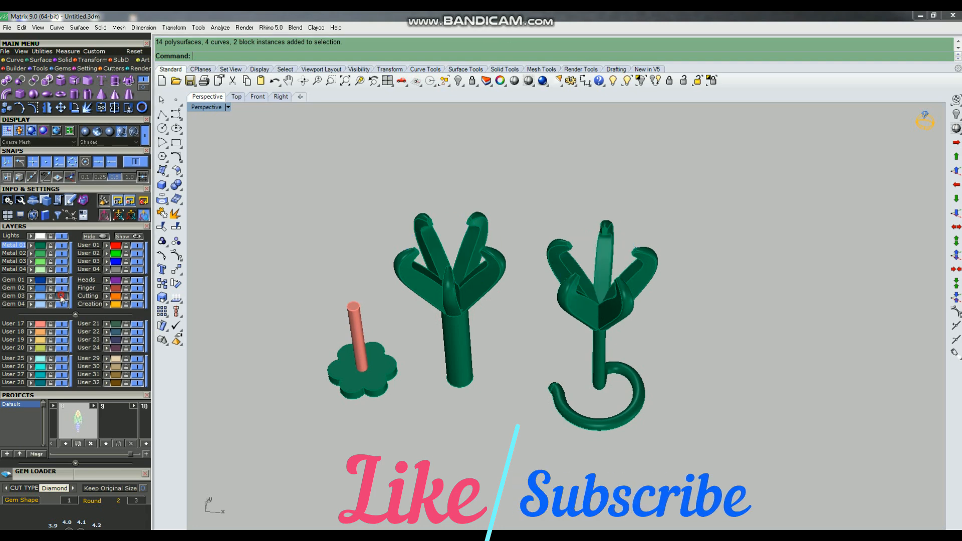
pyautogui.scroll(-4, 584, 333)
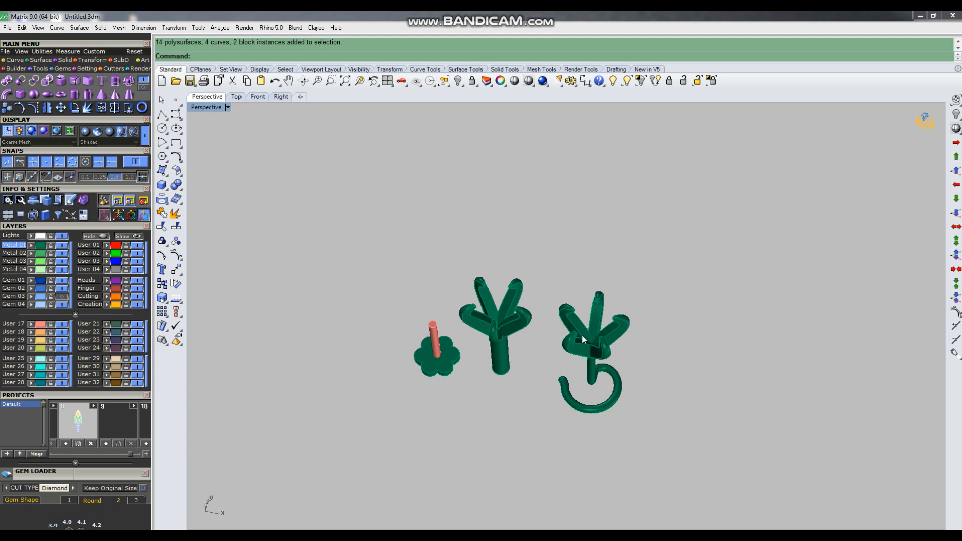
pyautogui.moveTo(563, 351); pyautogui.dragTo(538, 364, button='right')
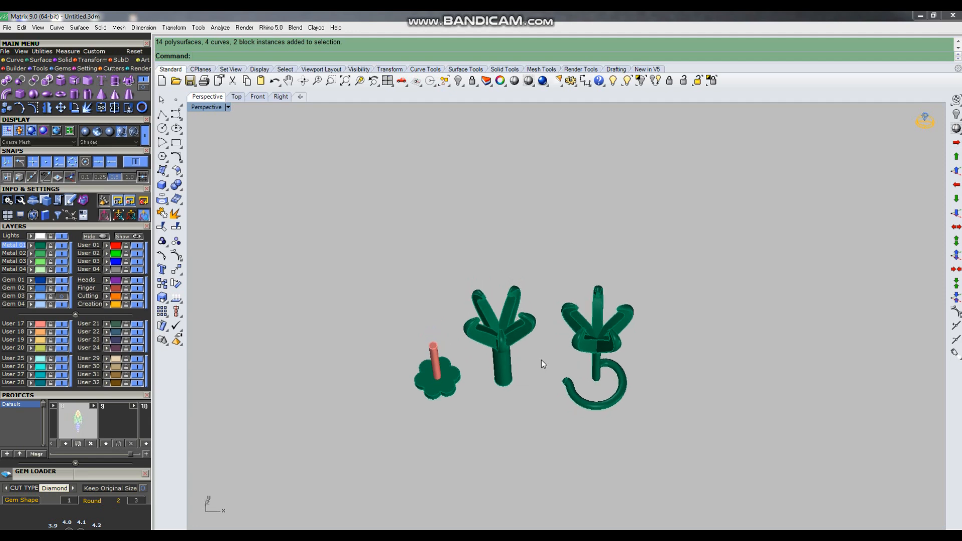
pyautogui.moveTo(538, 350); pyautogui.dragTo(388, 449)
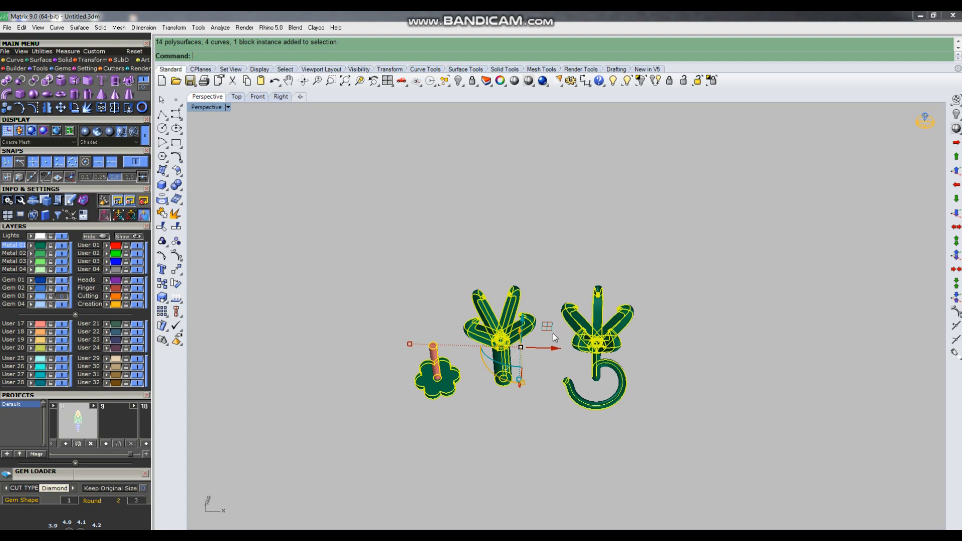
pyautogui.click(562, 360)
pyautogui.moveTo(610, 390); pyautogui.dragTo(616, 353, button='right')
pyautogui.scroll(3, 616, 353)
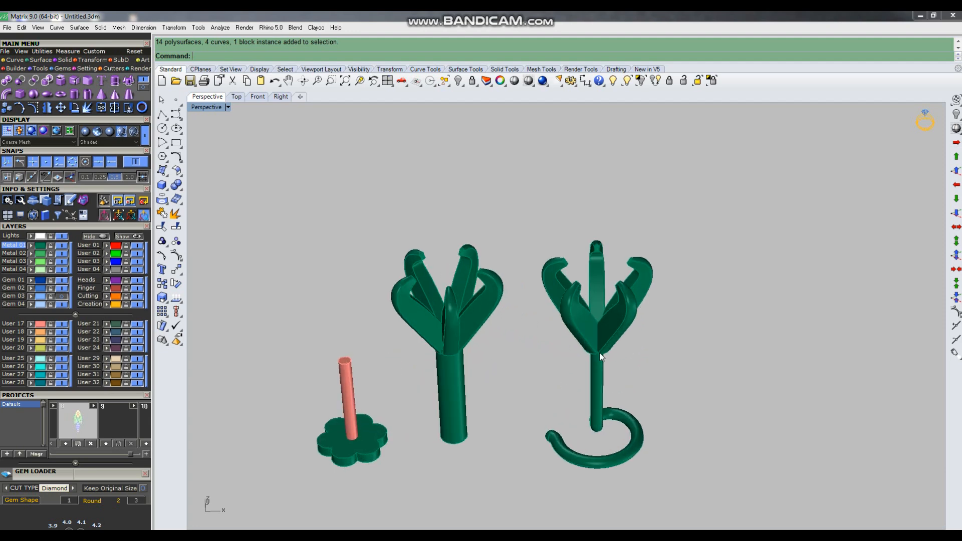
pyautogui.scroll(-3, 595, 354)
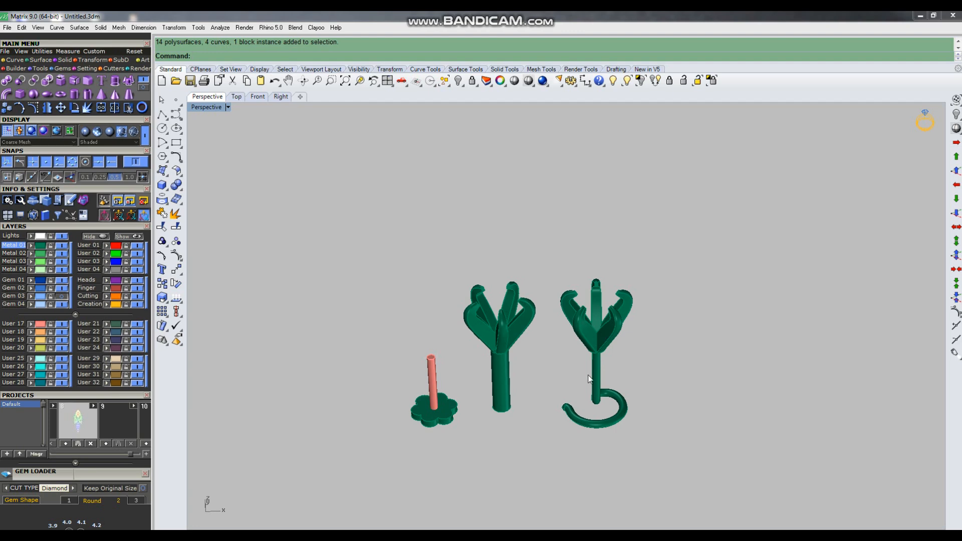
# Check both settings and the flower base for naked edges, then close the edge analysis
pyautogui.moveTo(584, 374); pyautogui.dragTo(622, 321, button='right')
pyautogui.moveTo(695, 243); pyautogui.dragTo(334, 465)
pyautogui.write('n')
pyautogui.press('Return')
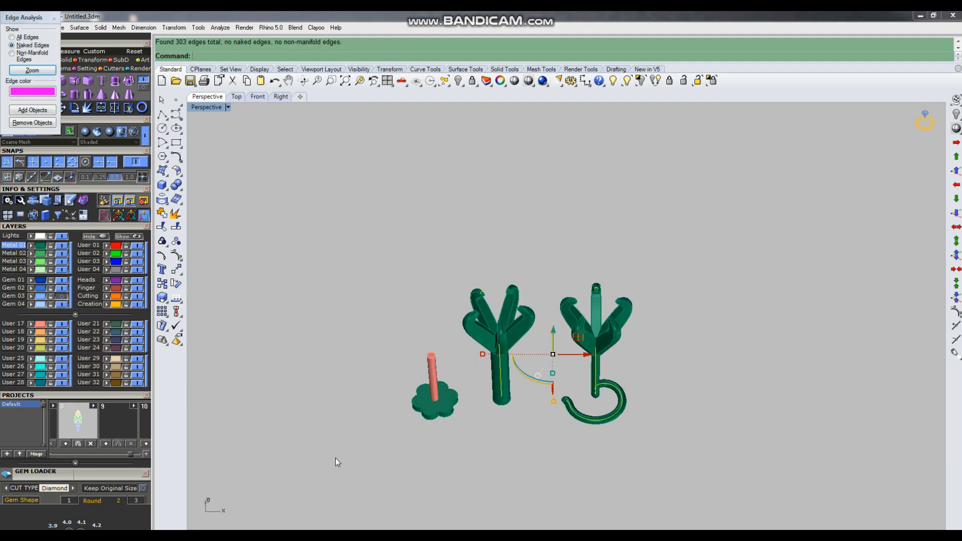
pyautogui.click(428, 217)
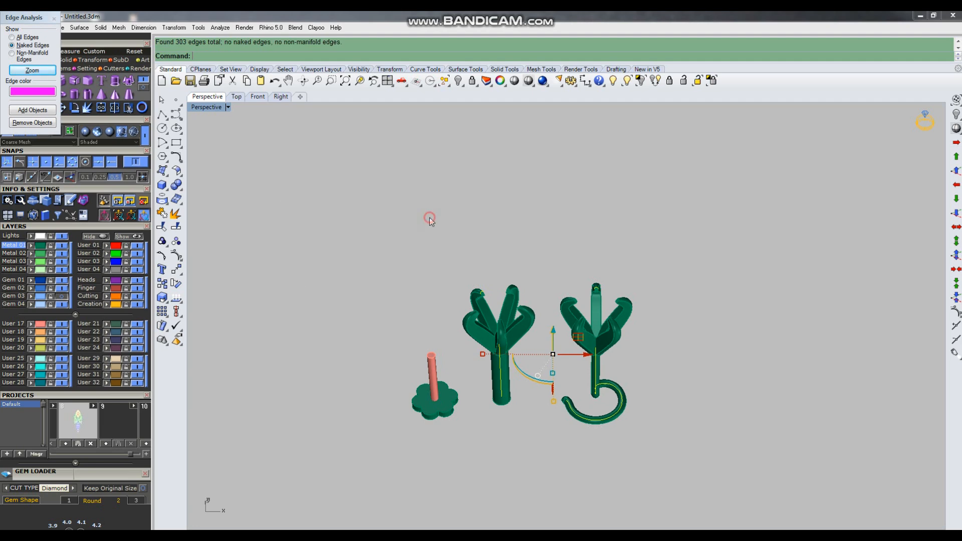
pyautogui.click(54, 18)
# Export both settings and the flower base to the Desktop as binary STL file nocpin, accepting the 0.01 mm tolerance
pyautogui.moveTo(698, 261); pyautogui.dragTo(369, 459)
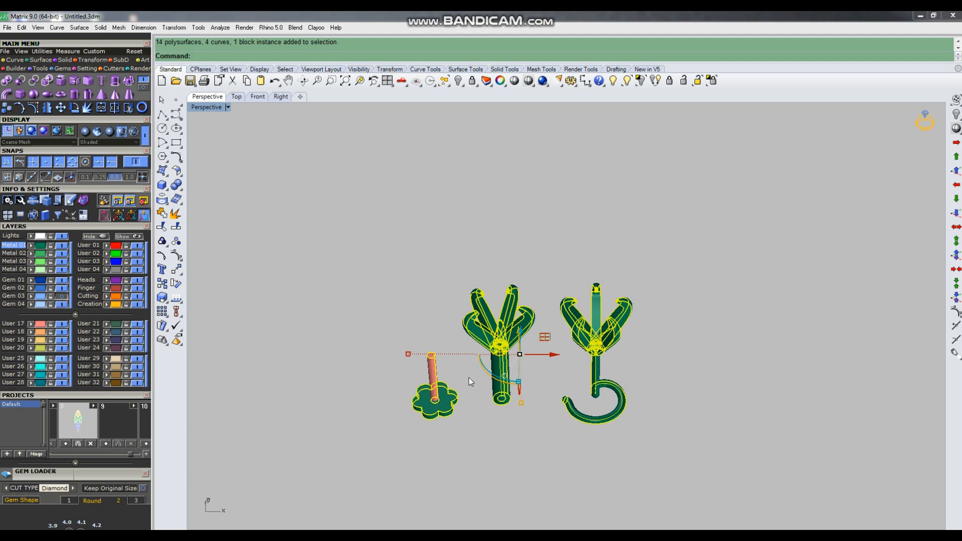
pyautogui.rightClick(190, 81)
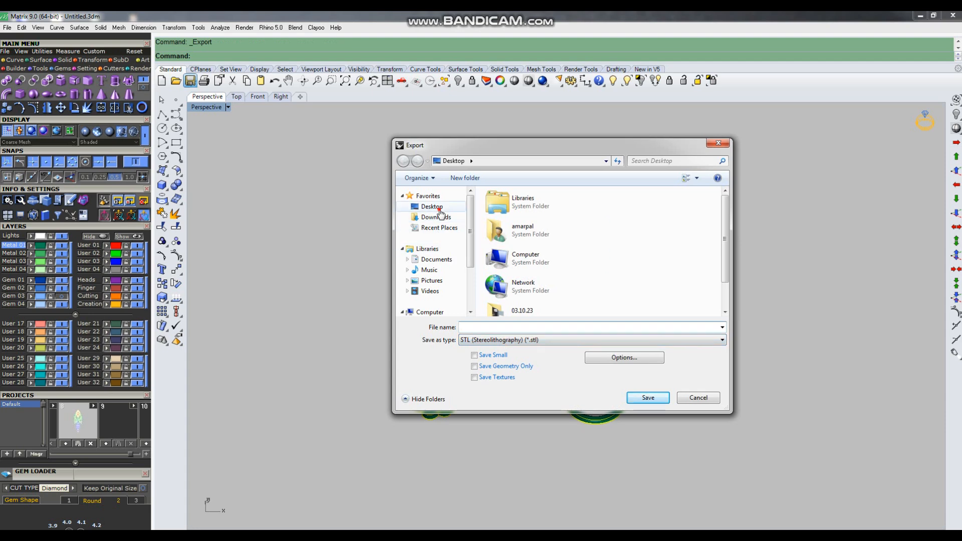
pyautogui.click(434, 207)
pyautogui.click(488, 328)
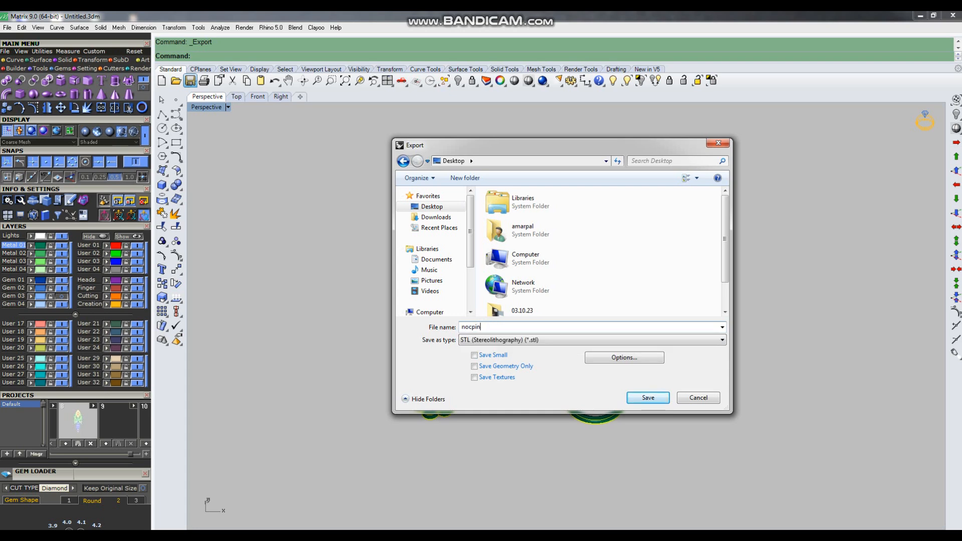
pyautogui.click(660, 403)
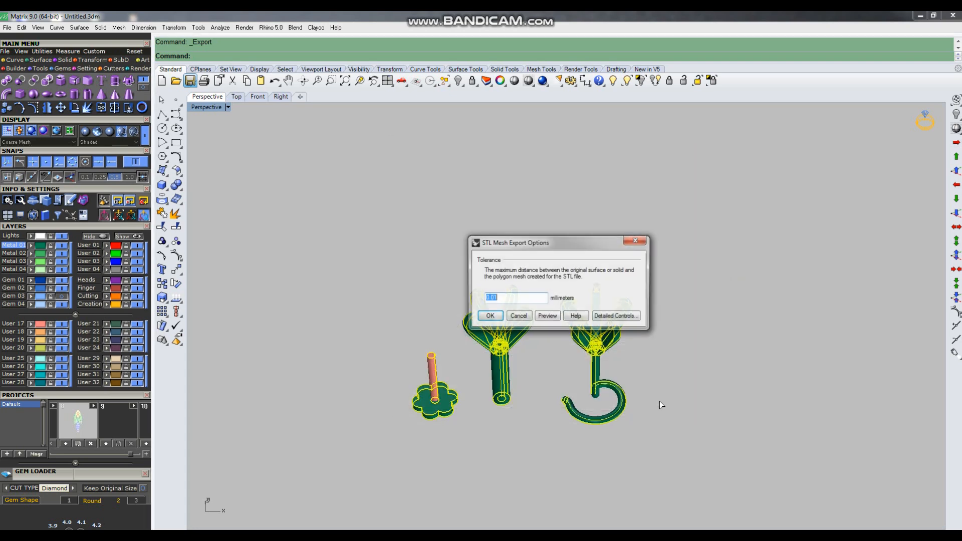
pyautogui.press('Return')
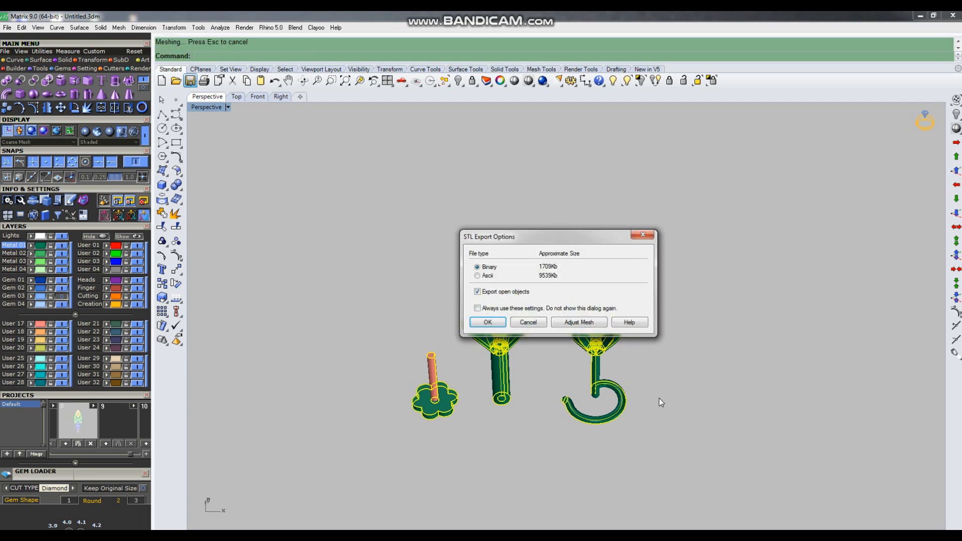
pyautogui.press('Return')
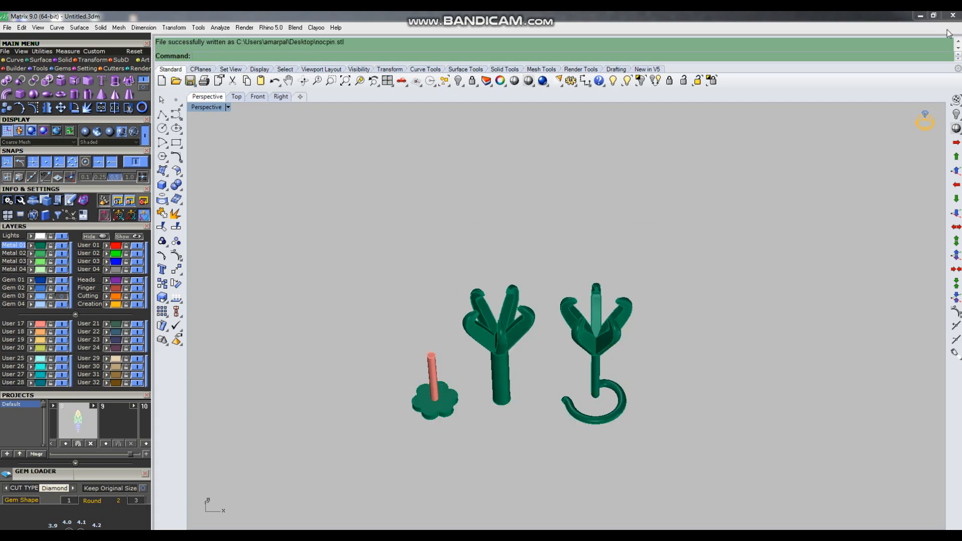
# Minimize the modeller, refresh the desktop and switch to Magics
pyautogui.click(921, 16)
pyautogui.rightClick(475, 174)
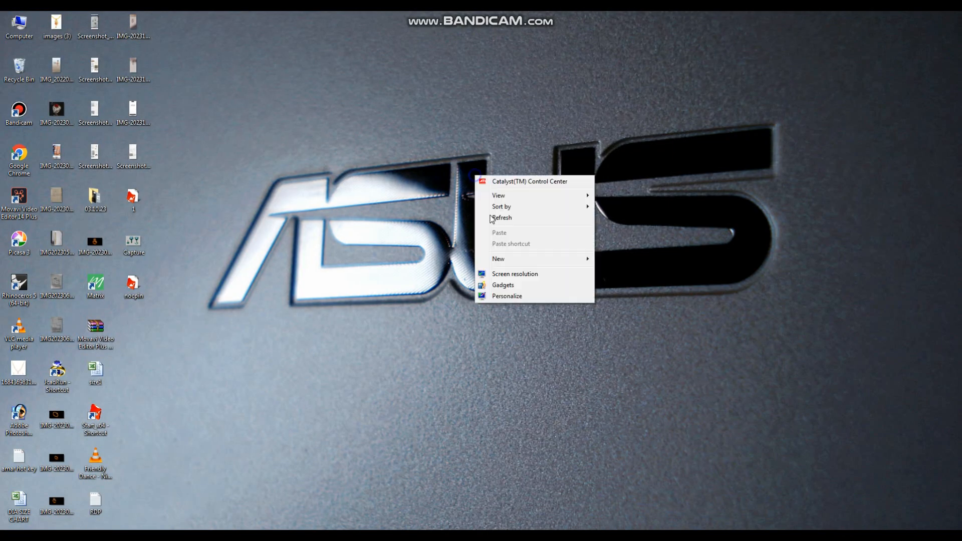
pyautogui.click(507, 217)
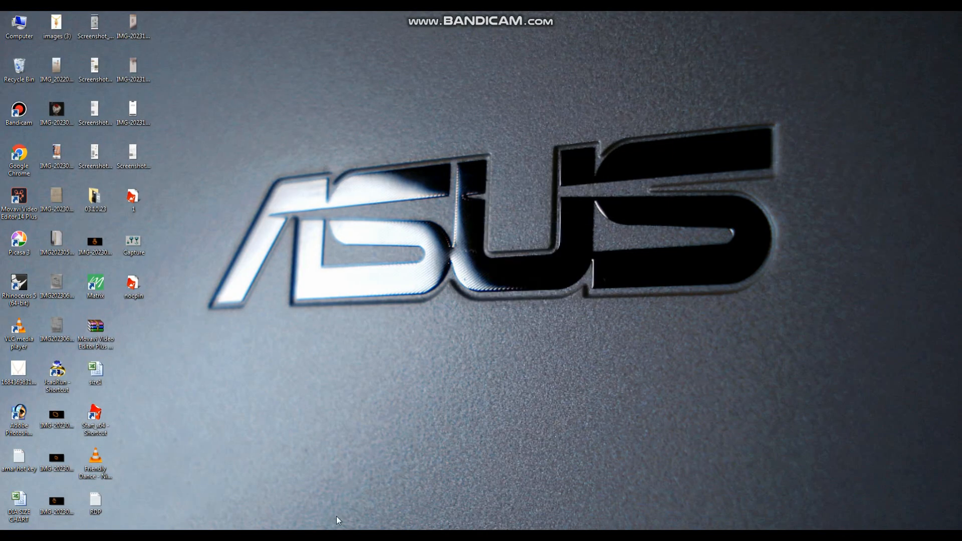
pyautogui.click(295, 536)
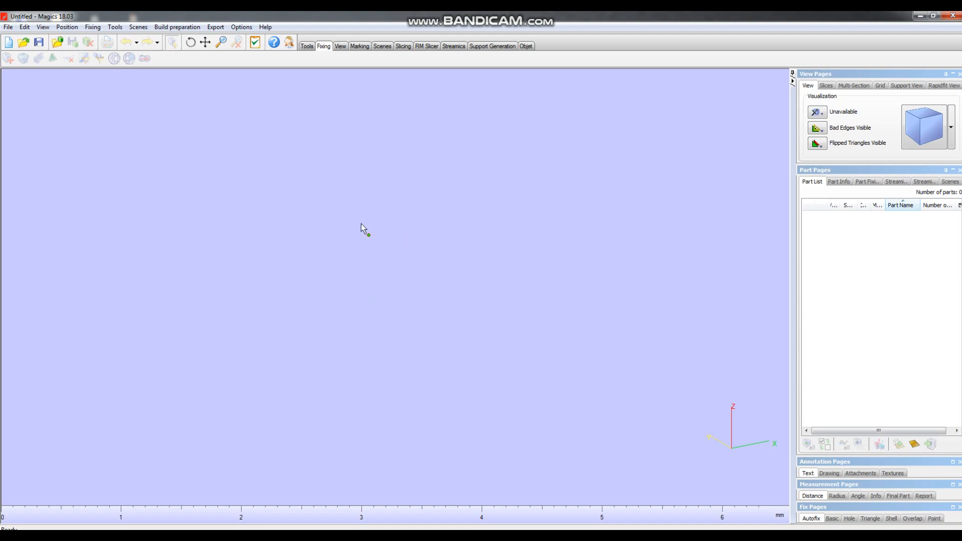
# Load the STL file nocpin from the Desktop
pyautogui.click(24, 43)
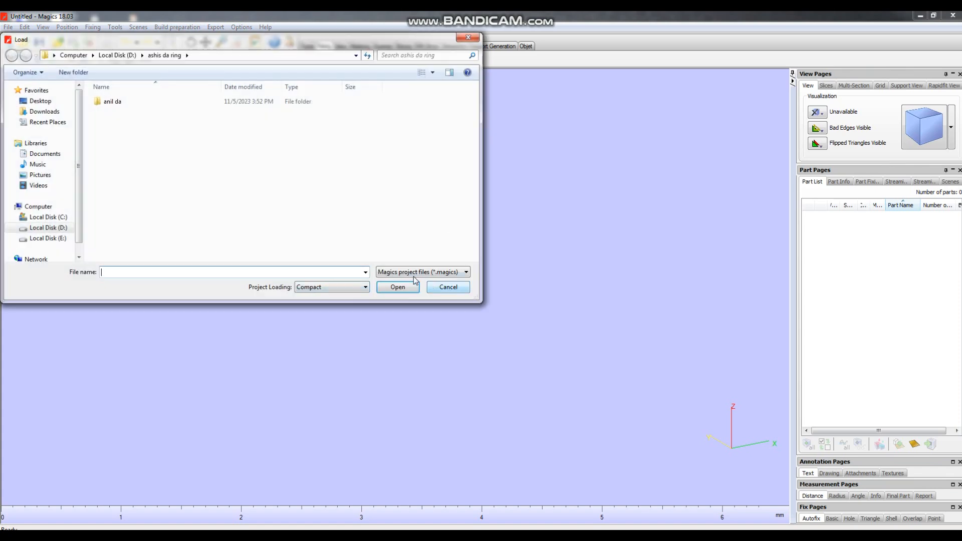
pyautogui.click(466, 274)
pyautogui.click(414, 324)
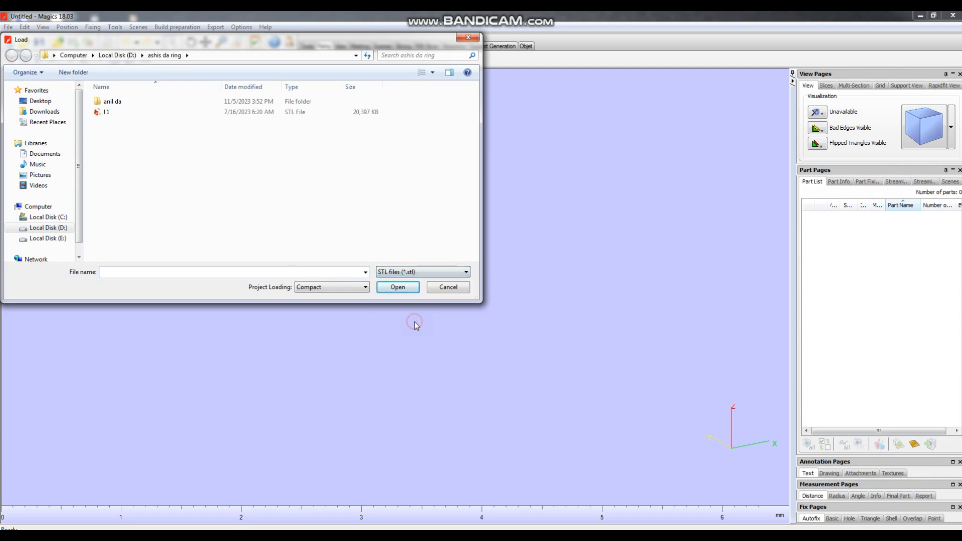
pyautogui.click(50, 101)
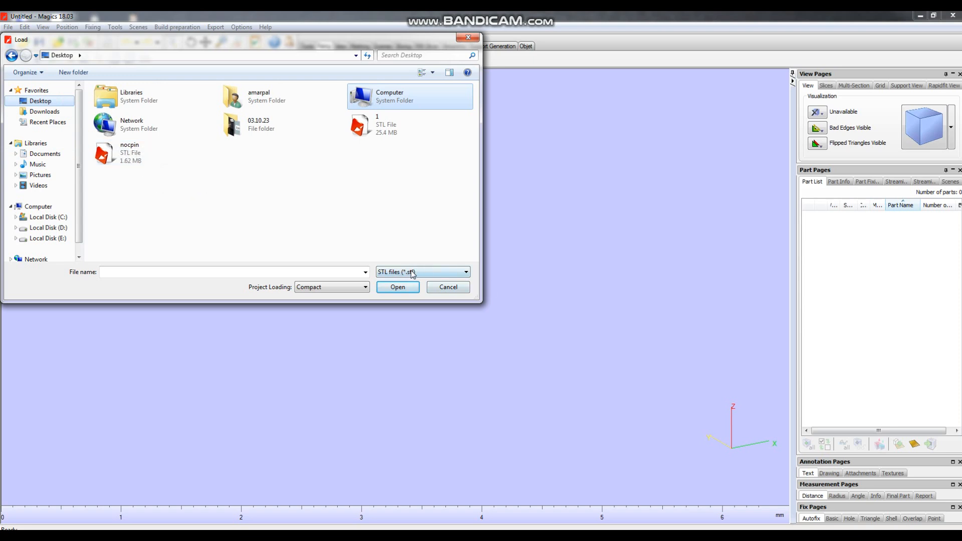
pyautogui.click(137, 155)
pyautogui.click(398, 288)
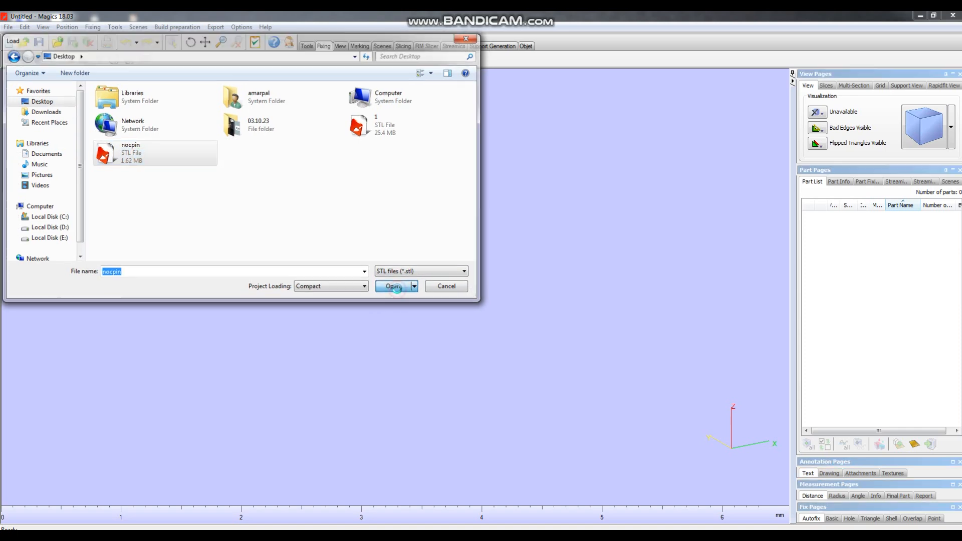
# Inspect the loaded settings and flower base from several angles
pyautogui.scroll(-2, 476, 320)
pyautogui.moveTo(533, 279)
pyautogui.mouseDown(button='right')
pyautogui.moveTo(495, 355)
pyautogui.moveTo(549, 359)
pyautogui.moveTo(569, 343)
pyautogui.moveTo(542, 251)
pyautogui.moveTo(474, 209)
pyautogui.moveTo(371, 258)
pyautogui.moveTo(389, 275)
pyautogui.moveTo(451, 298)
pyautogui.mouseUp(button='right')
pyautogui.moveTo(396, 254)
pyautogui.mouseDown(button='right')
pyautogui.moveTo(295, 294)
pyautogui.moveTo(320, 284)
pyautogui.mouseUp(button='right')
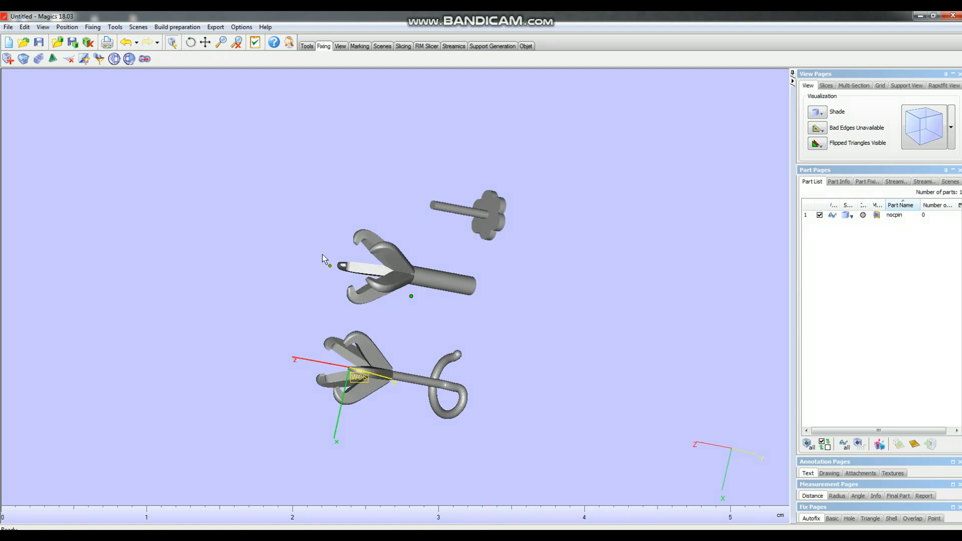
pyautogui.moveTo(457, 284); pyautogui.dragTo(526, 272, button='right')
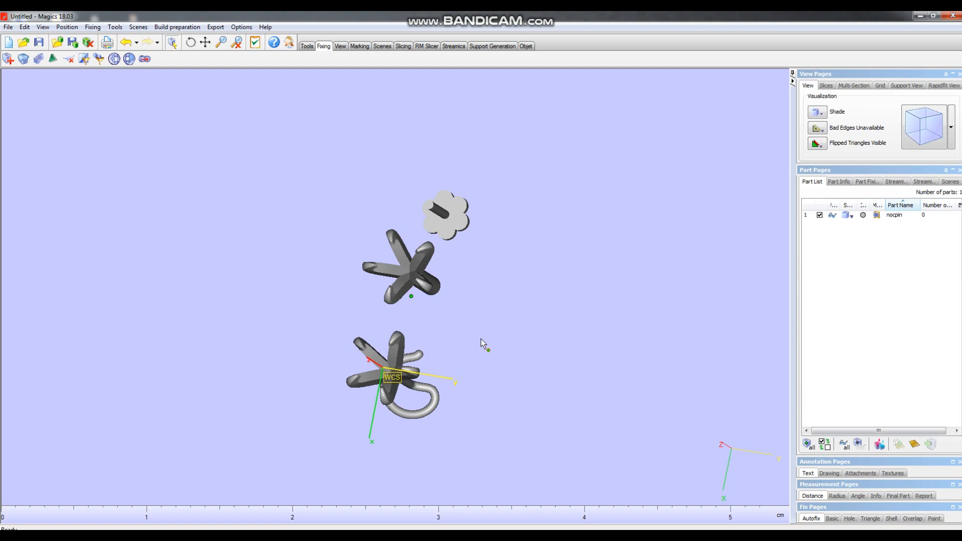
# Open the Fix Wizard for nocpin, accept the memory state change and look through its list of shells
pyautogui.moveTo(481, 344)
pyautogui.mouseDown(button='right')
pyautogui.moveTo(461, 346)
pyautogui.moveTo(476, 341)
pyautogui.mouseUp(button='right')
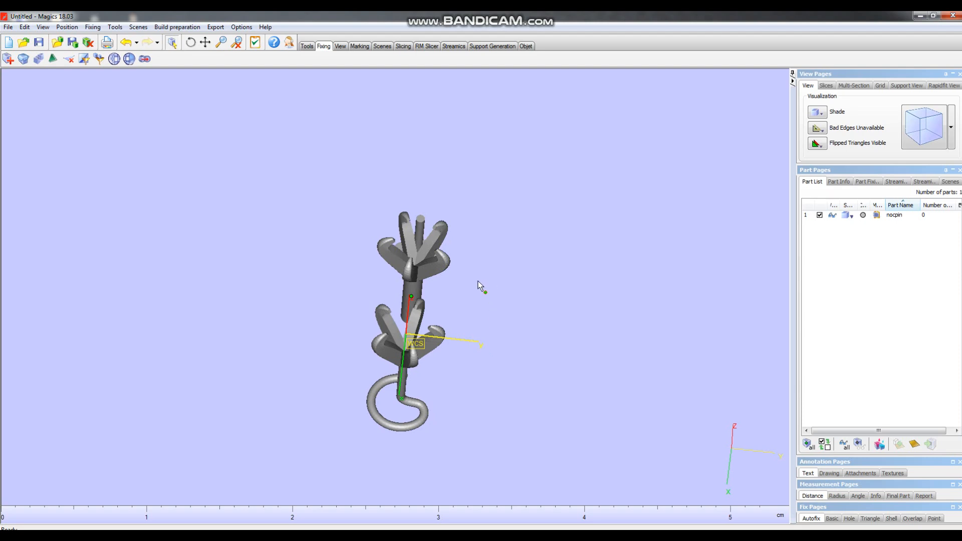
pyautogui.click(7, 59)
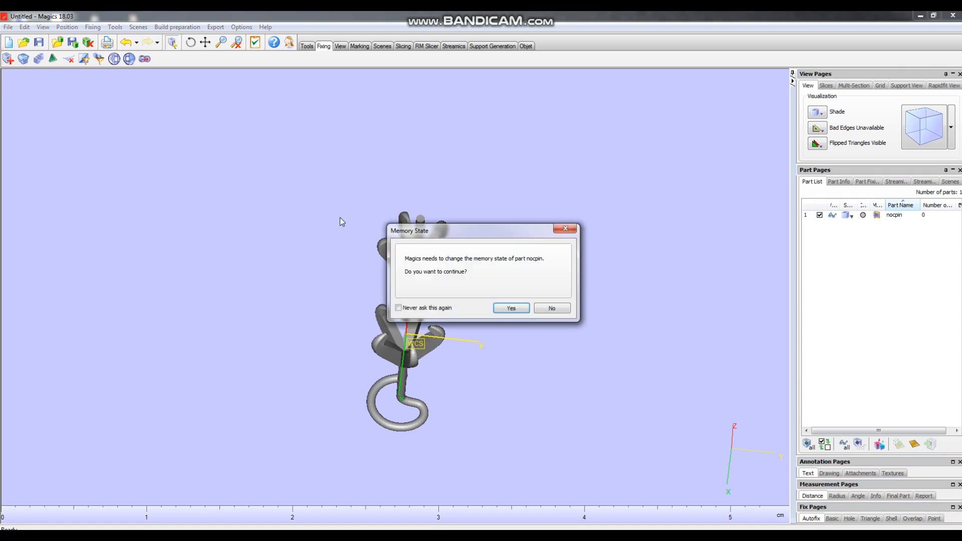
pyautogui.click(511, 310)
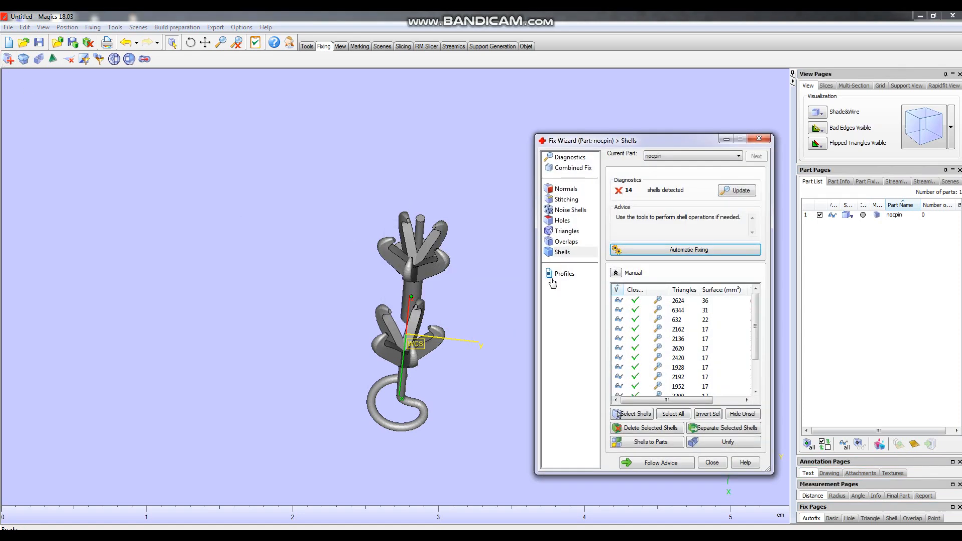
pyautogui.moveTo(757, 314); pyautogui.dragTo(757, 341)
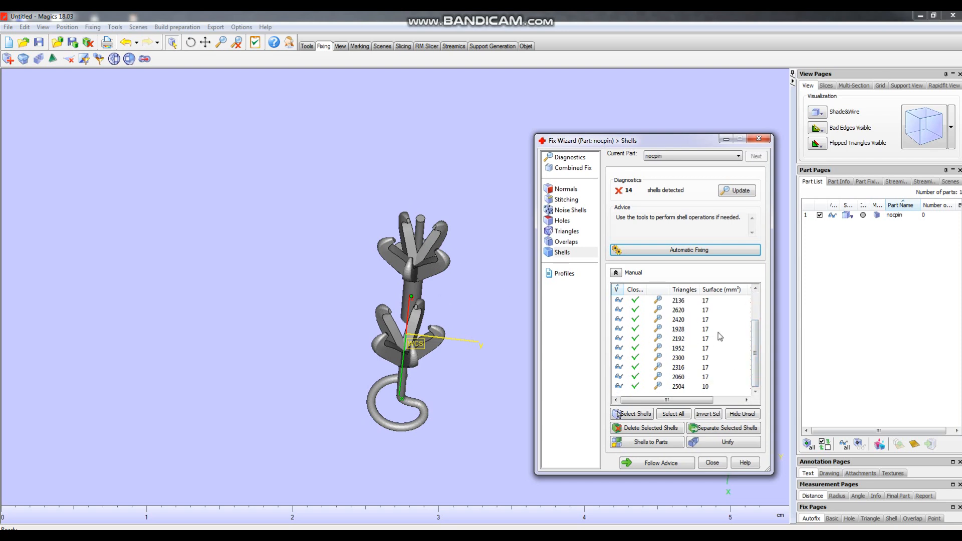
pyautogui.moveTo(756, 350); pyautogui.dragTo(756, 322)
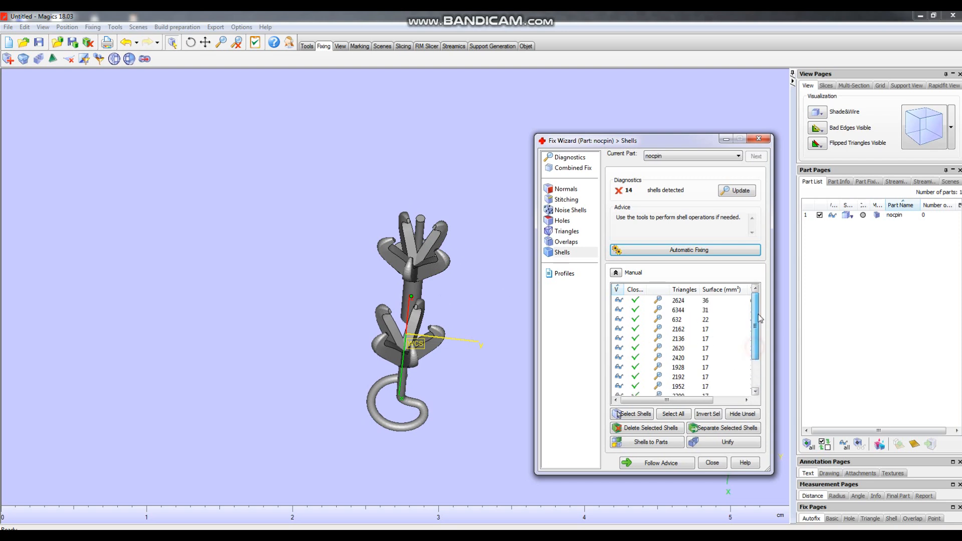
# Select all shells of nocpin and deselect them one by one to identify the piece each shell belongs to
pyautogui.click(673, 413)
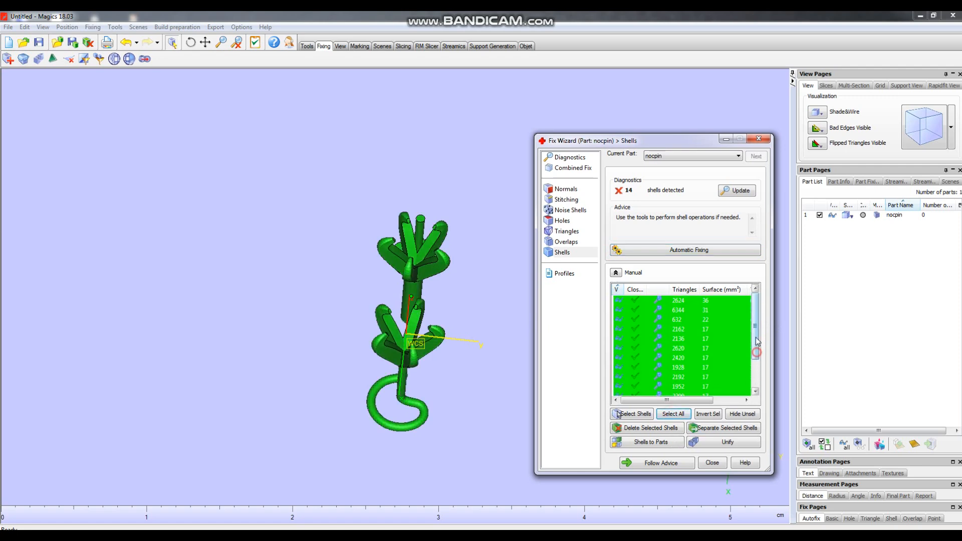
pyautogui.click(679, 302)
pyautogui.moveTo(465, 354); pyautogui.dragTo(413, 346, button='right')
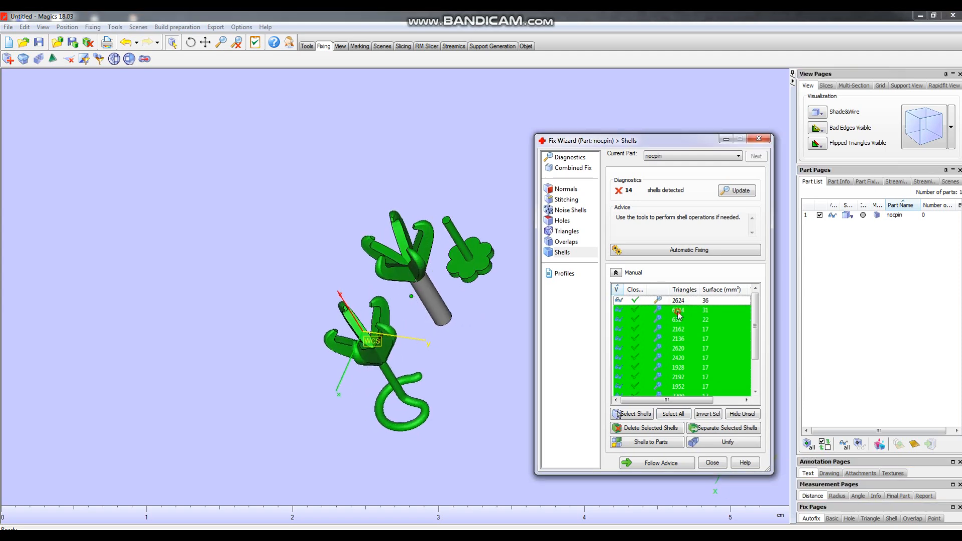
pyautogui.click(679, 311)
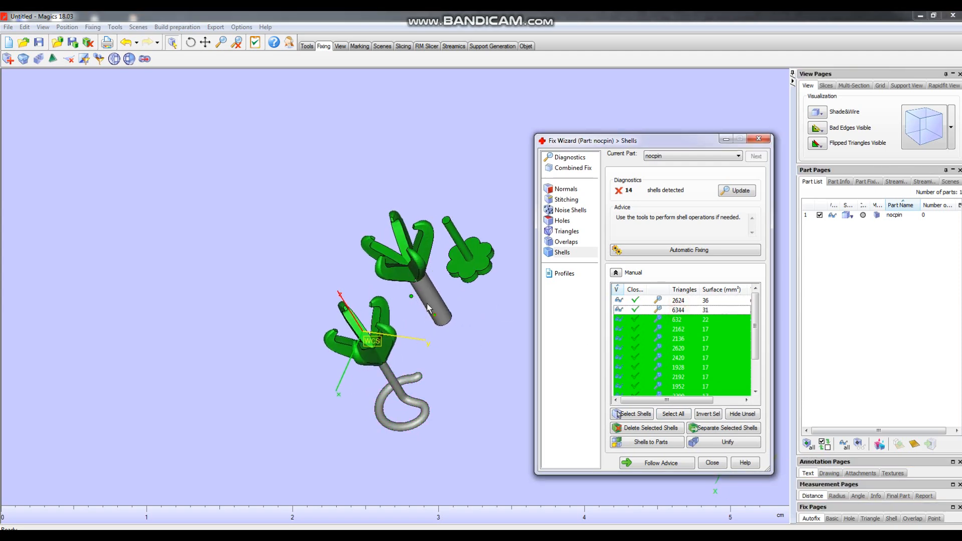
pyautogui.click(674, 320)
pyautogui.click(675, 330)
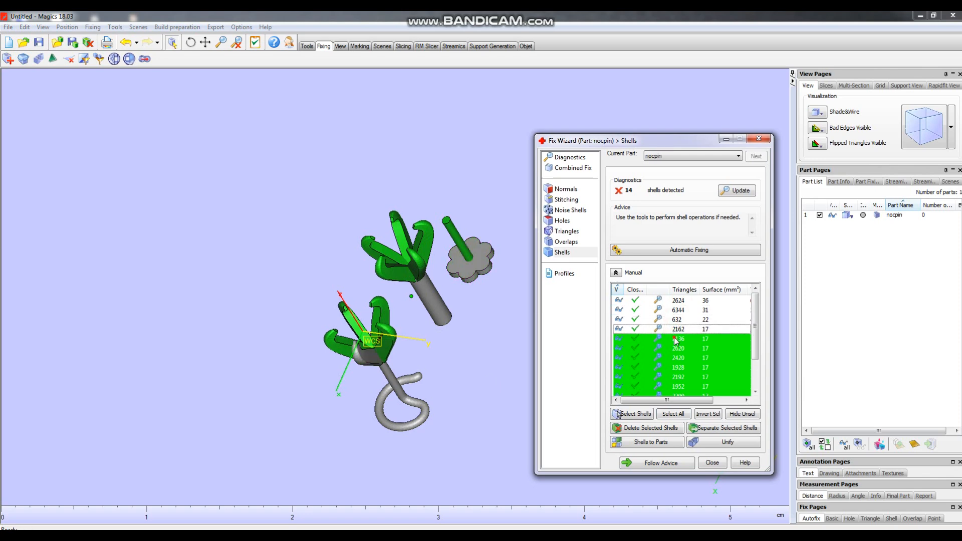
pyautogui.click(676, 339)
pyautogui.click(679, 349)
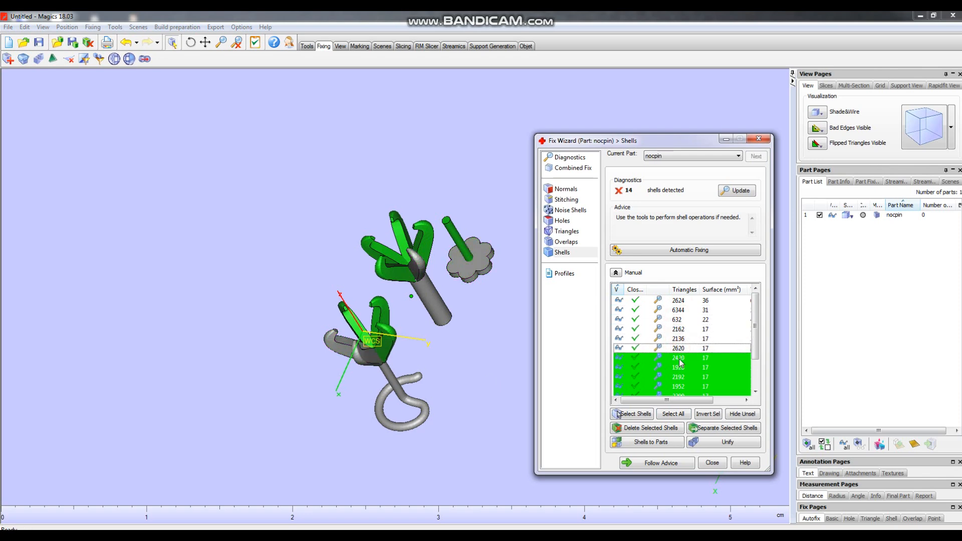
pyautogui.click(680, 359)
pyautogui.click(679, 368)
pyautogui.click(680, 377)
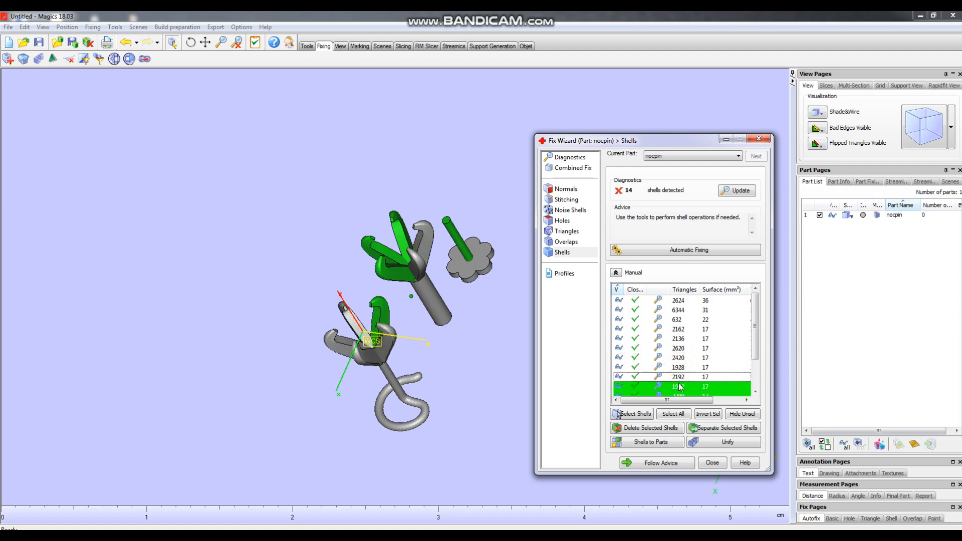
pyautogui.click(681, 387)
pyautogui.scroll(-1, 686, 380)
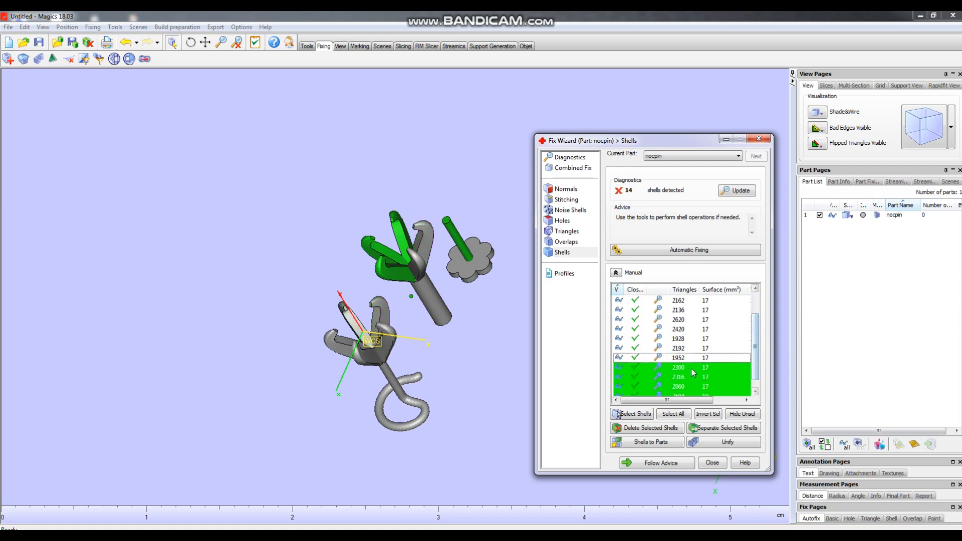
pyautogui.click(689, 367)
pyautogui.click(688, 378)
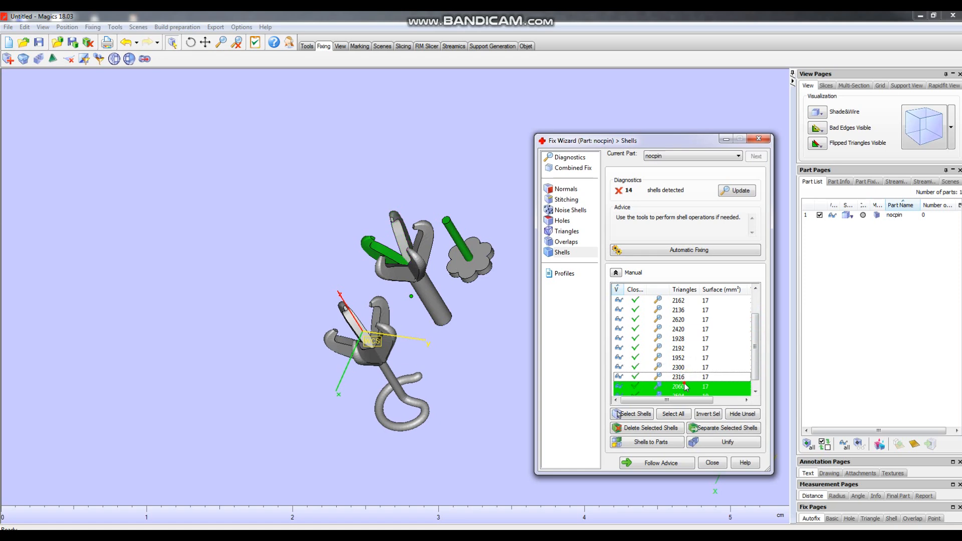
pyautogui.click(685, 387)
pyautogui.scroll(-1, 689, 388)
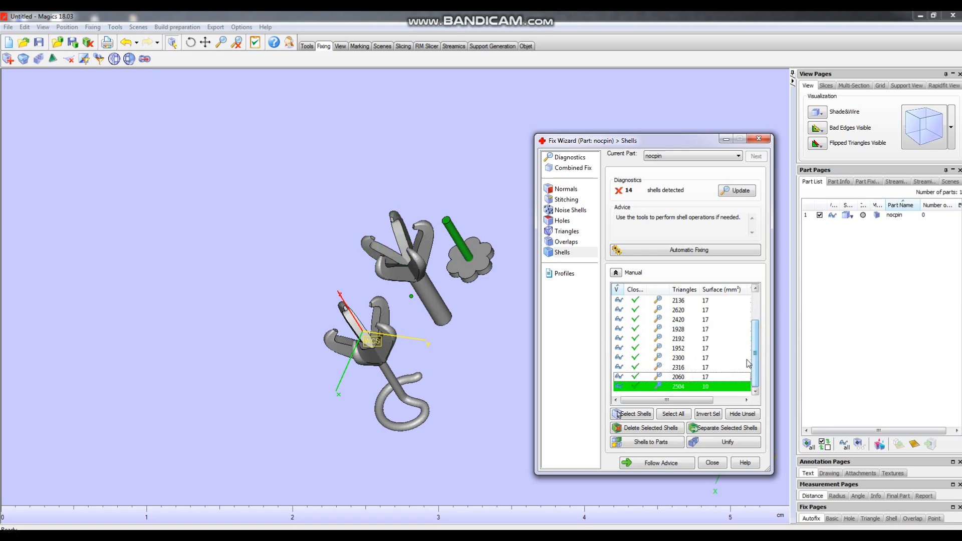
pyautogui.click(689, 387)
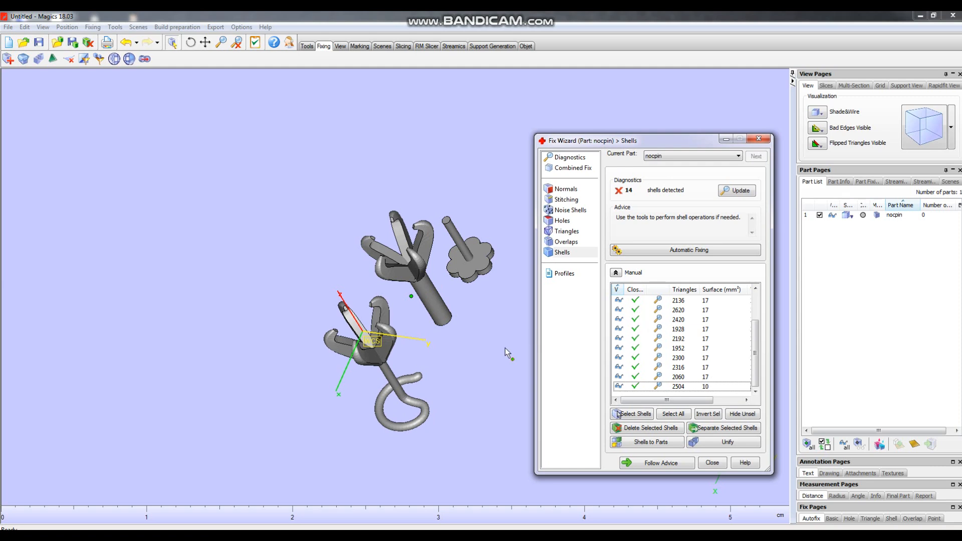
# Unify the shells of nocpin and close the Fix Wizard
pyautogui.click(731, 444)
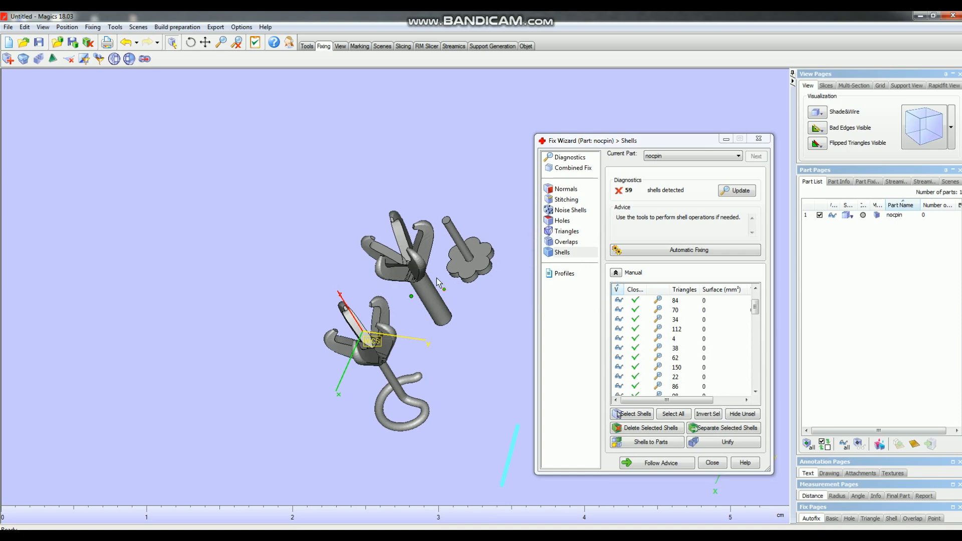
pyautogui.click(759, 138)
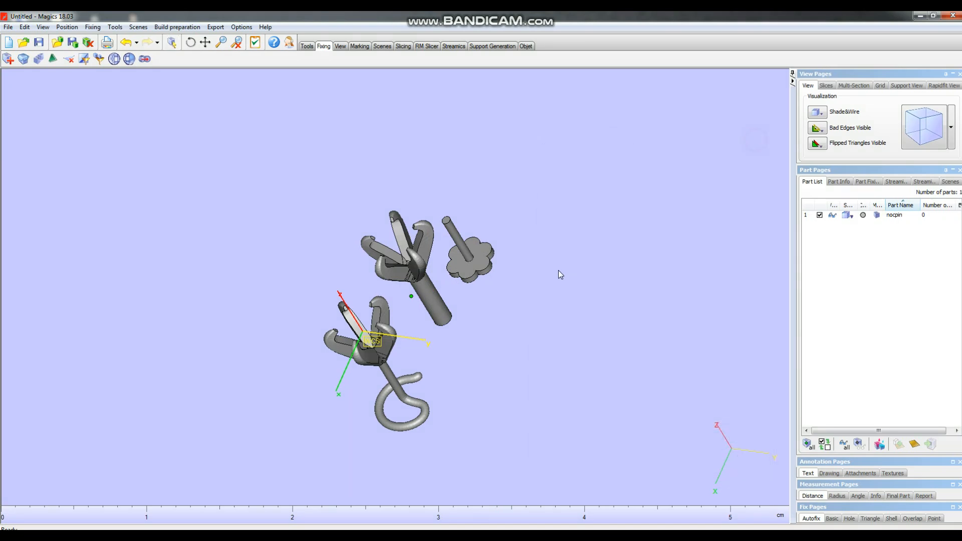
pyautogui.moveTo(482, 305)
pyautogui.mouseDown(button='right')
pyautogui.moveTo(475, 322)
pyautogui.moveTo(505, 323)
pyautogui.moveTo(489, 315)
pyautogui.mouseUp(button='right')
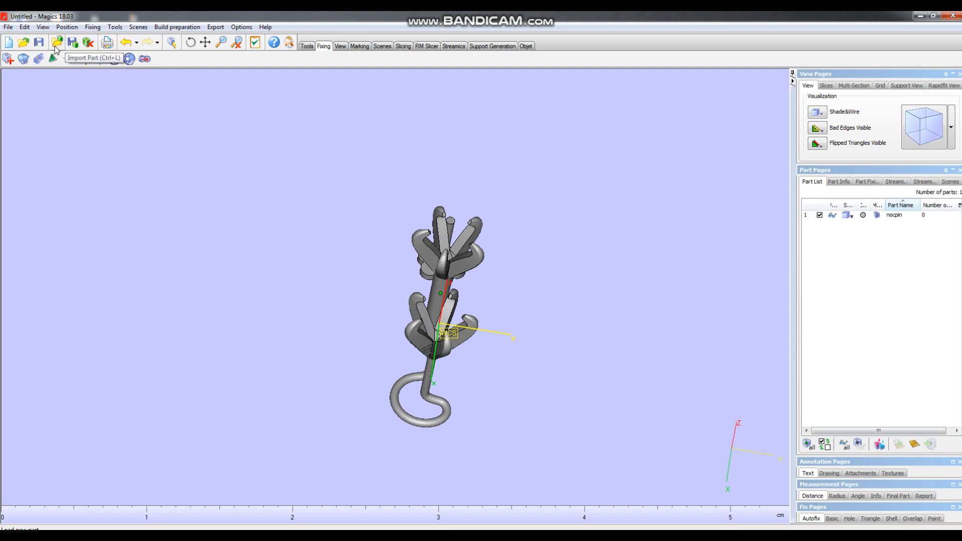
# Save the part to the Desktop as nocpin in the Stl Zip Files (*.mgx) format and export it without a password
pyautogui.hotkey('ctrl', 's')
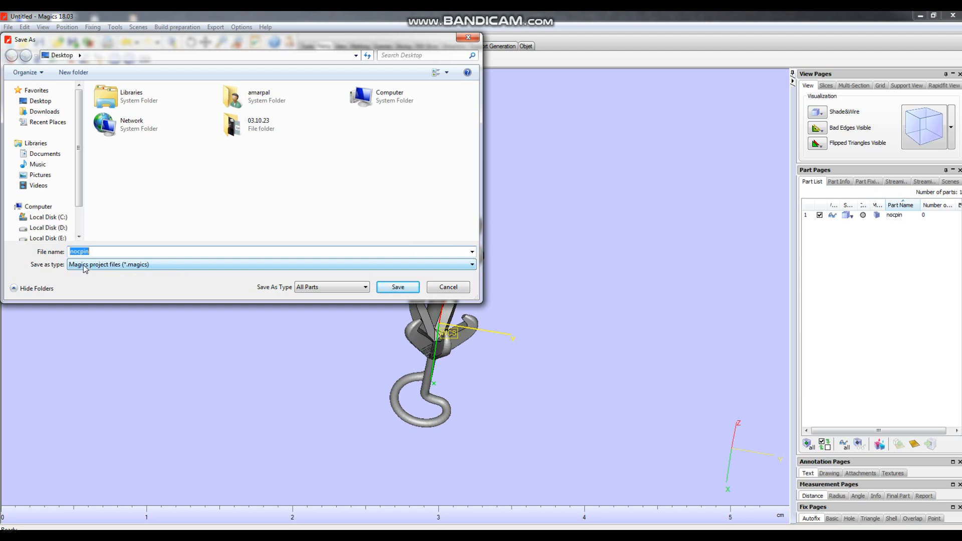
pyautogui.click(470, 266)
pyautogui.click(126, 283)
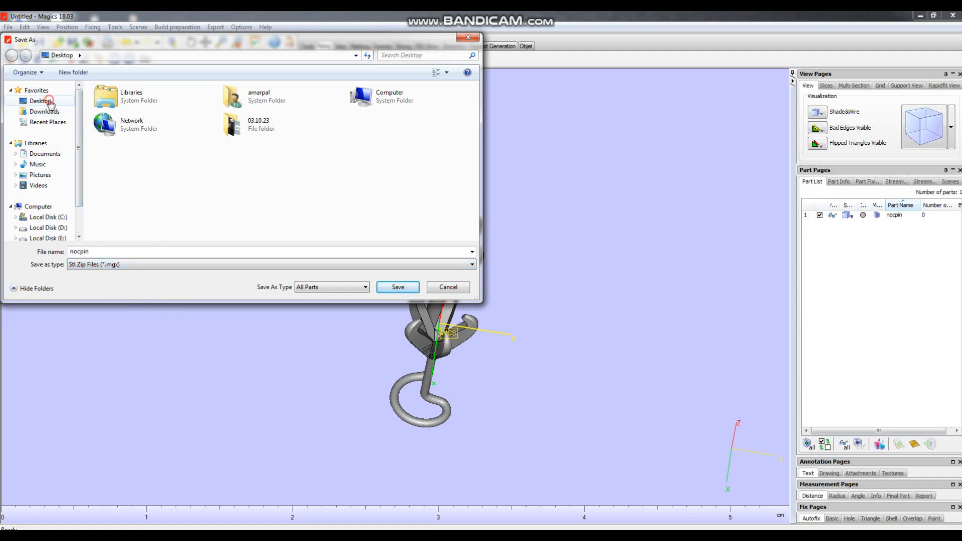
pyautogui.click(50, 102)
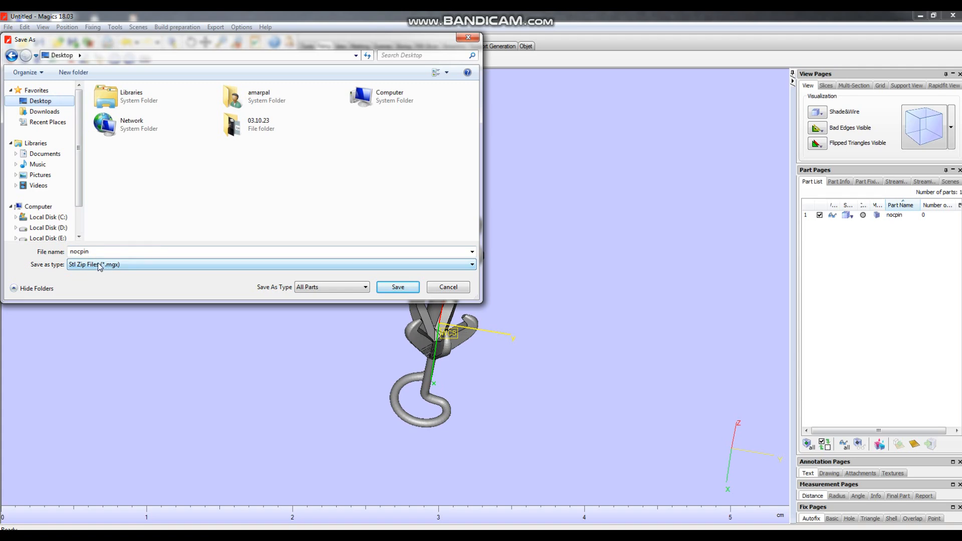
pyautogui.click(398, 287)
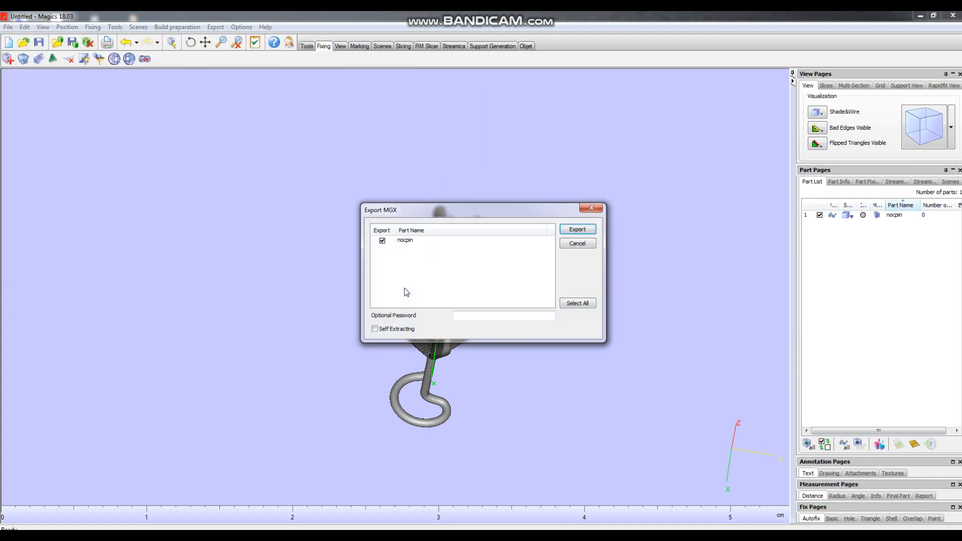
pyautogui.click(578, 229)
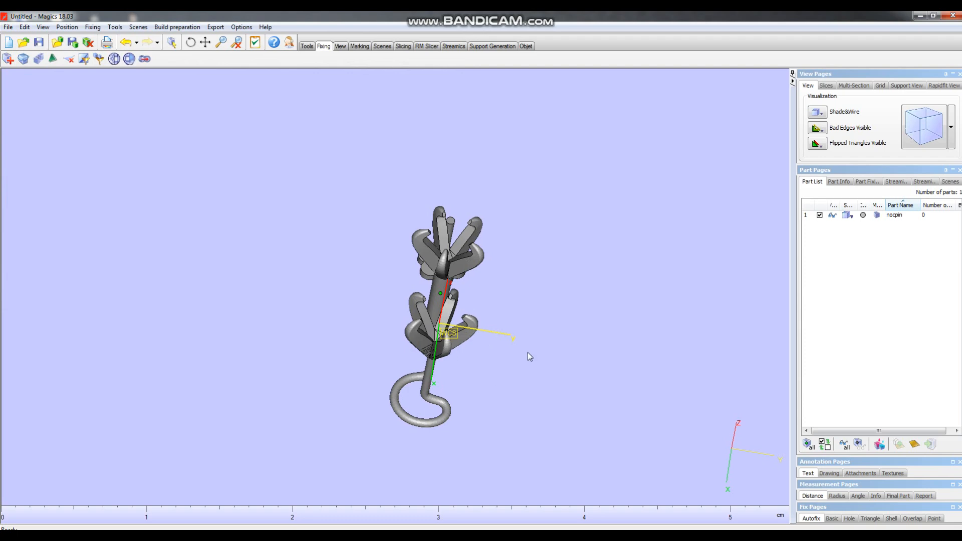
# Minimize Magics, refresh the desktop and check the size of the STL file nocpin in its properties
pyautogui.click(920, 15)
pyautogui.rightClick(472, 205)
pyautogui.click(507, 246)
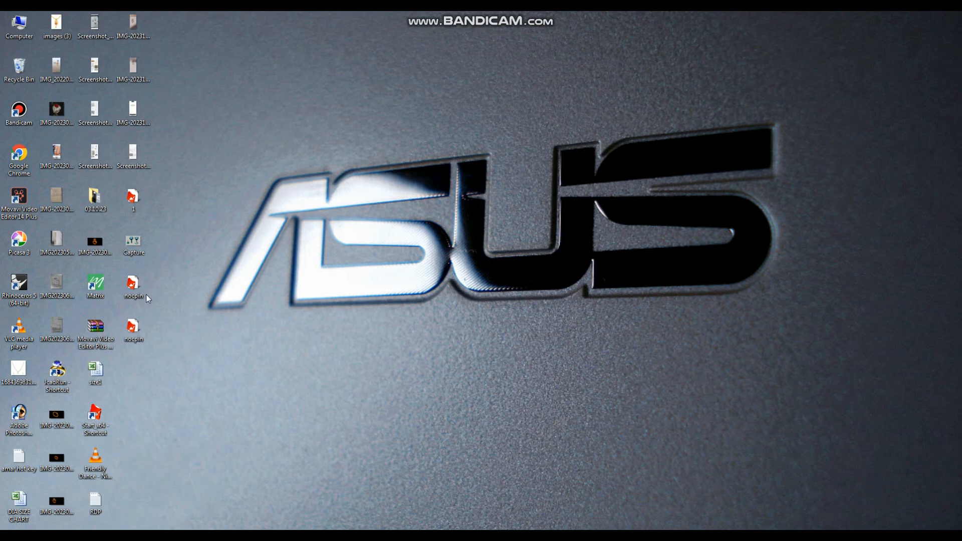
pyautogui.moveTo(142, 292)
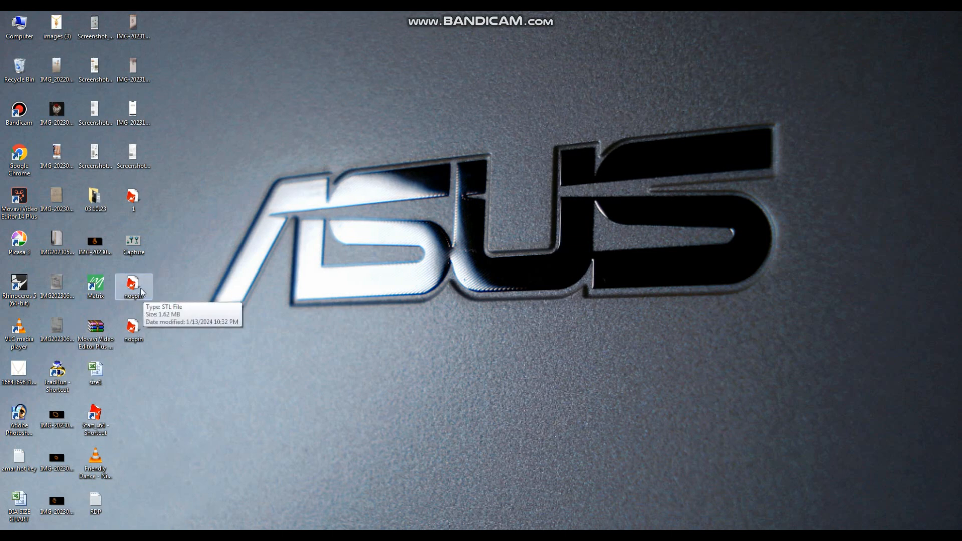
pyautogui.rightClick(141, 289)
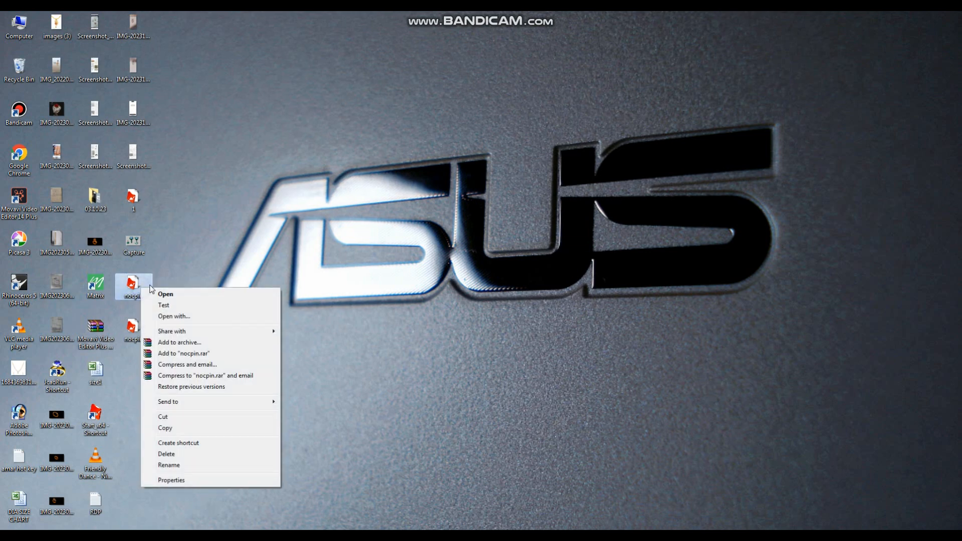
pyautogui.click(179, 480)
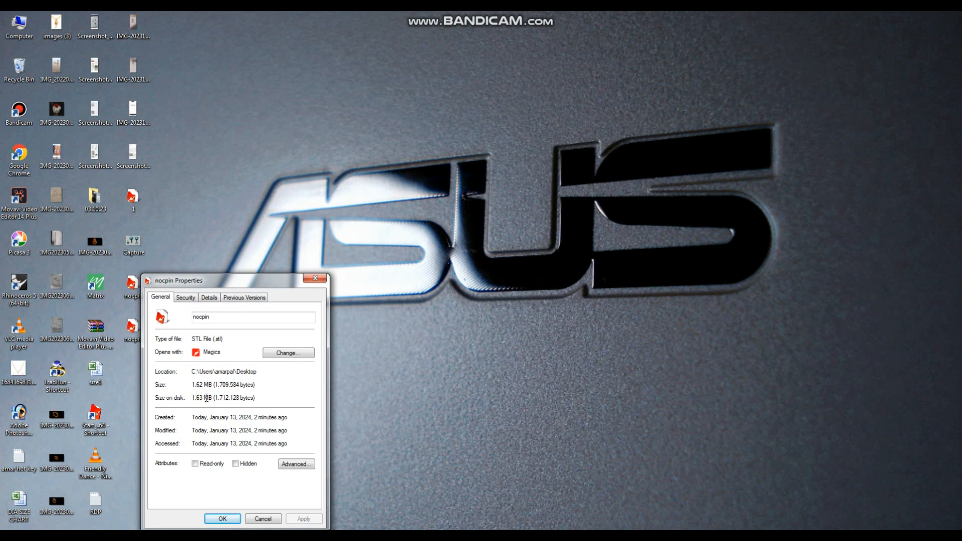
pyautogui.click(316, 278)
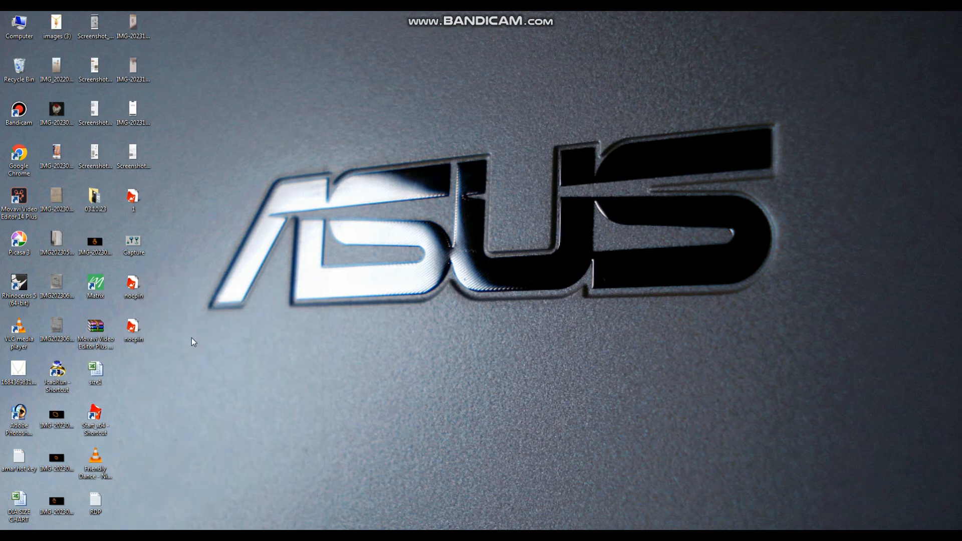
# Check the size of the MGX file nocpin in its properties
pyautogui.rightClick(142, 335)
pyautogui.click(179, 525)
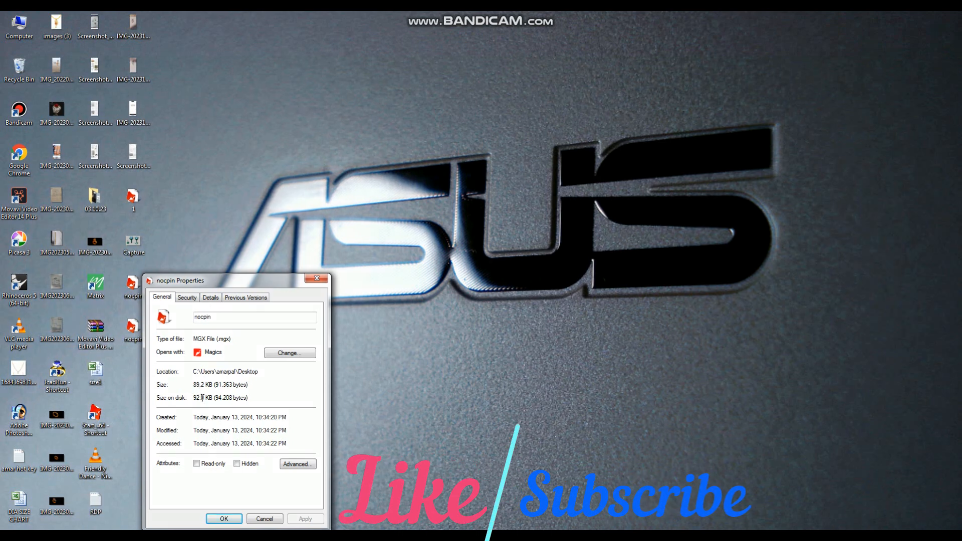
pyautogui.click(224, 519)
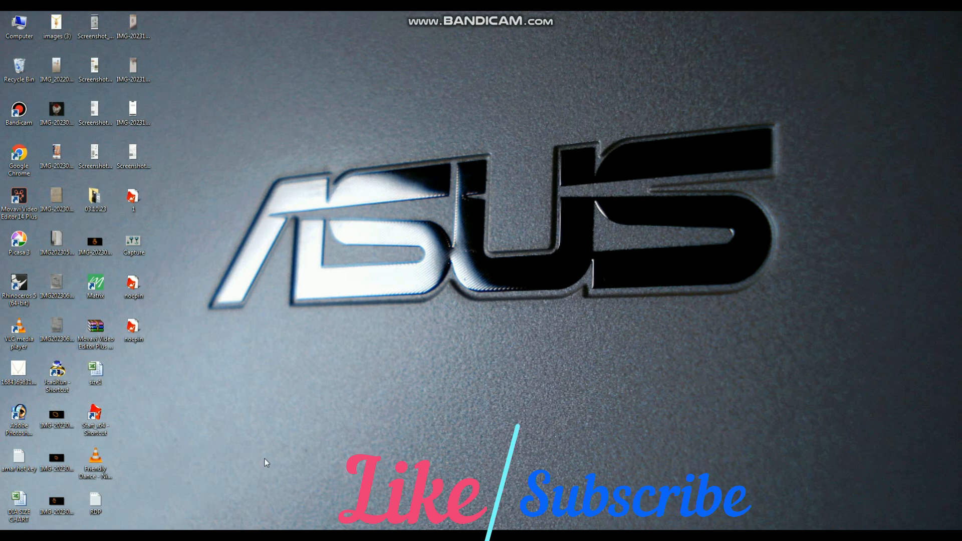
# Refresh the desktop, switch back to Matrix and examine both diamond settings and the flower base up close
pyautogui.rightClick(384, 325)
pyautogui.click(406, 367)
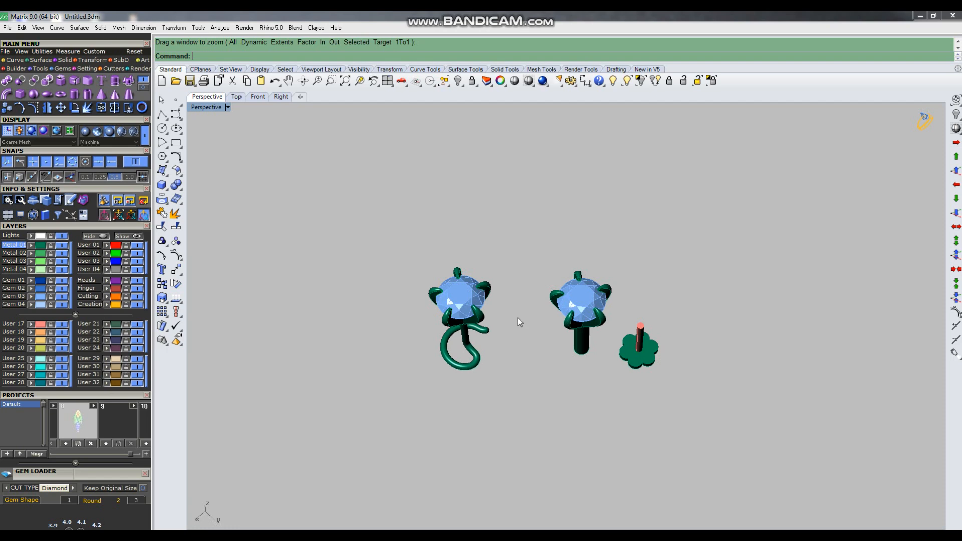
pyautogui.scroll(3, 518, 317)
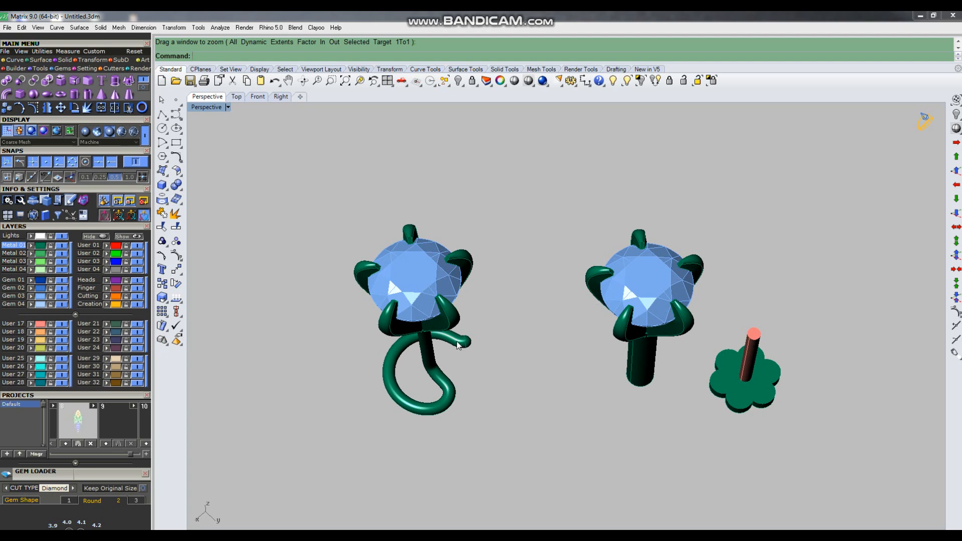
pyautogui.scroll(2, 576, 318)
pyautogui.moveTo(569, 319); pyautogui.dragTo(590, 332, button='right')
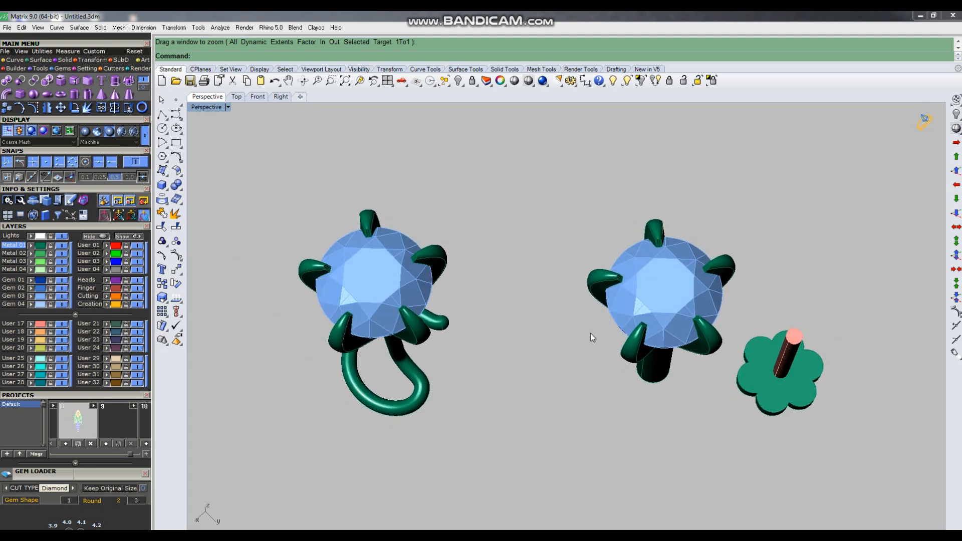